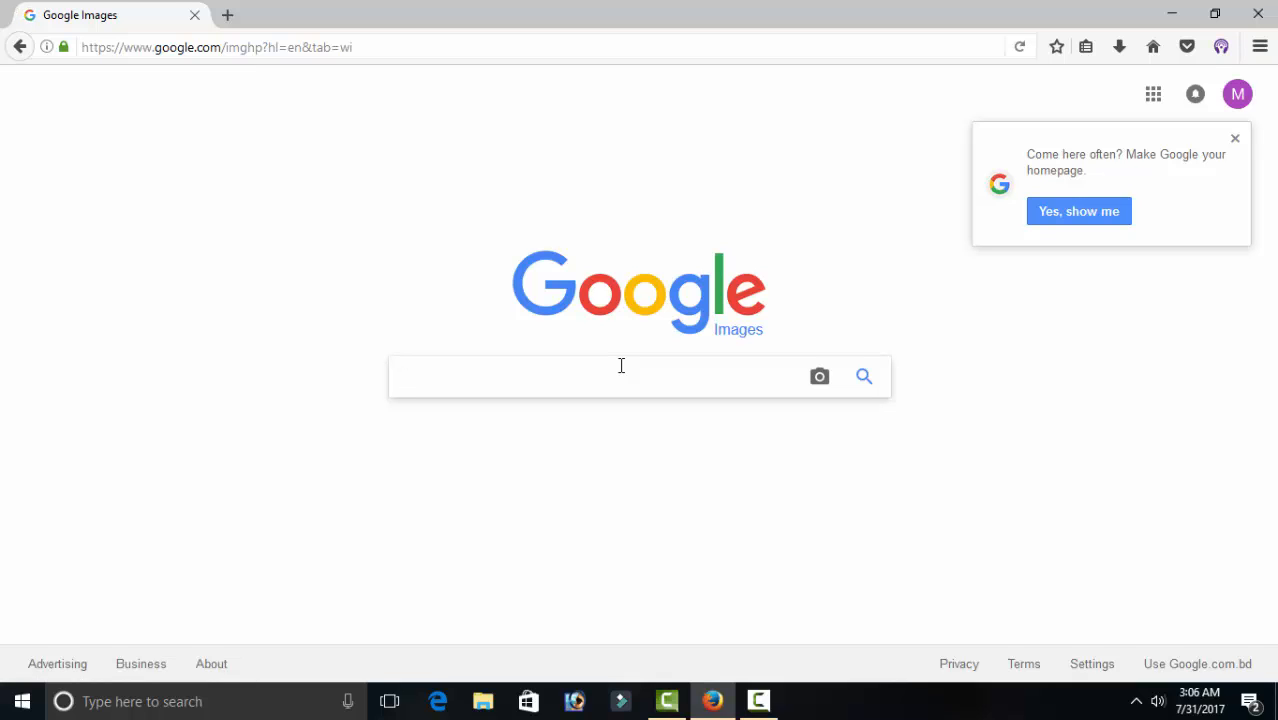
Search Google Images for "face logo" and look through the results with the page zoomed out to 80%
{"action": "type", "text": "ace"}
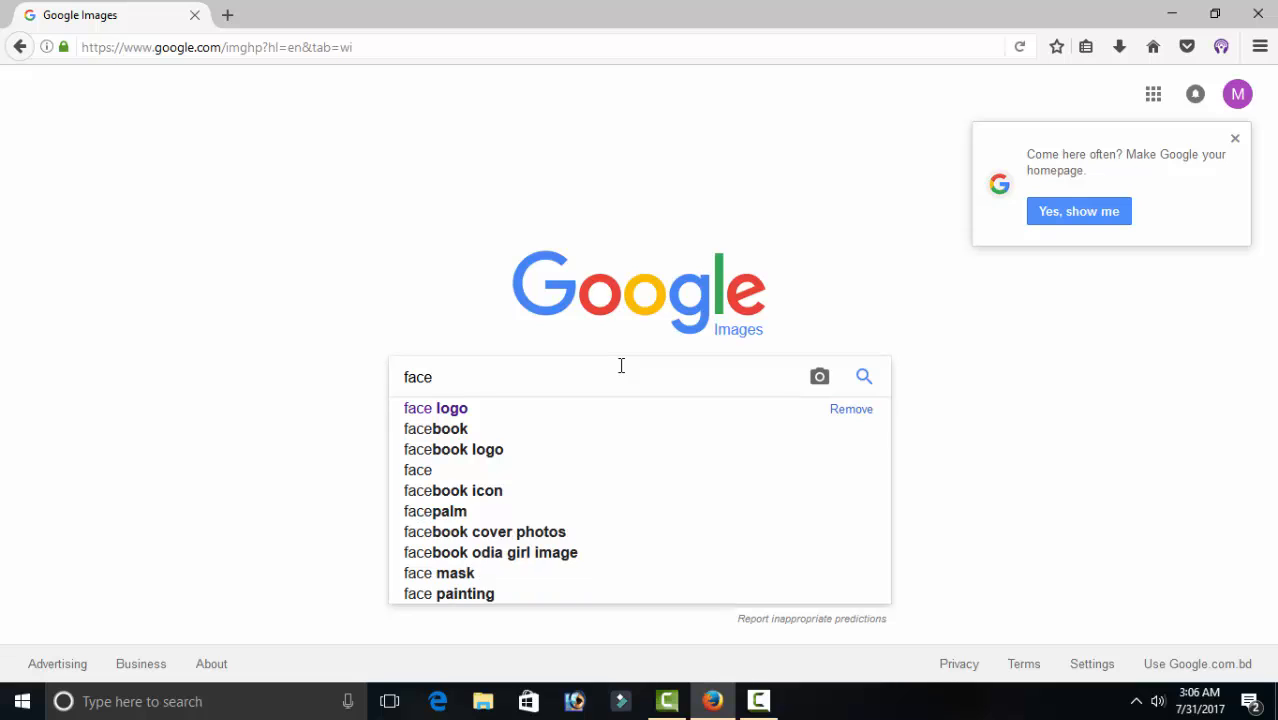
{"action": "left_click", "coordinate": [551, 409]}
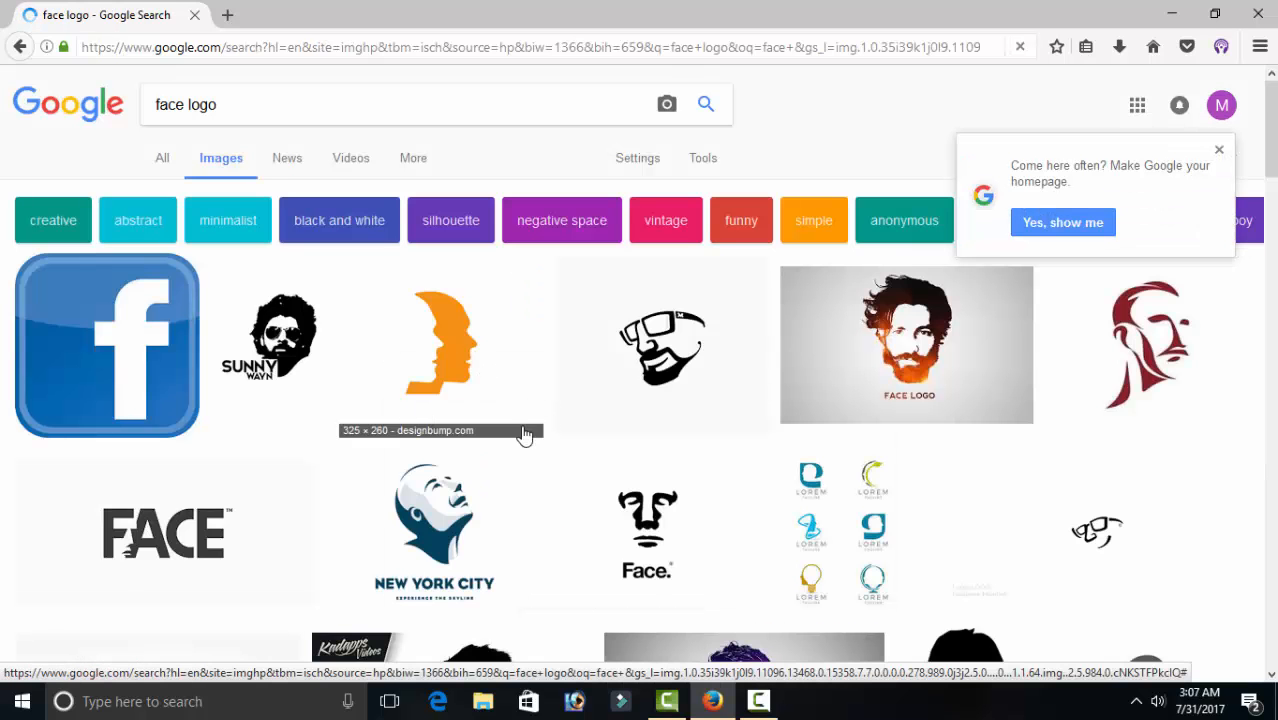
{"action": "scroll", "coordinate": [524, 435], "scroll_direction": "down", "scroll_amount": 3}
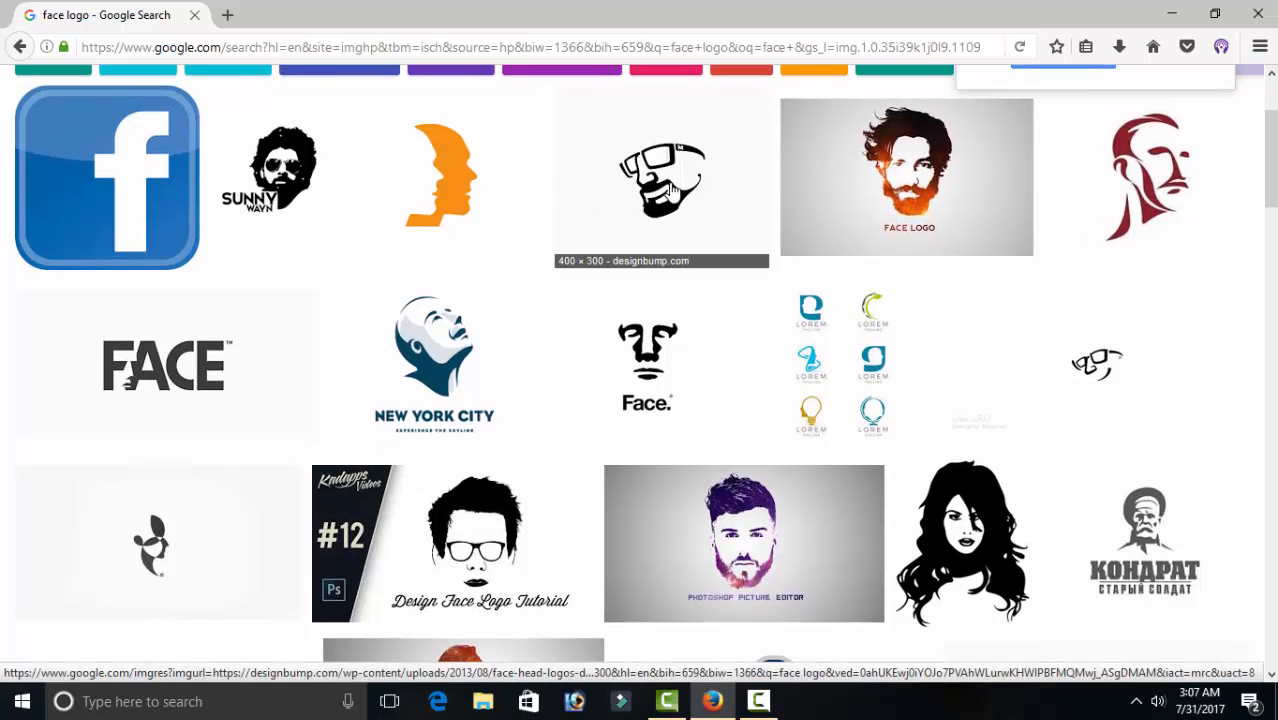
{"action": "key", "text": "ctrl+minus"}
{"action": "key", "text": "ctrl+minus"}
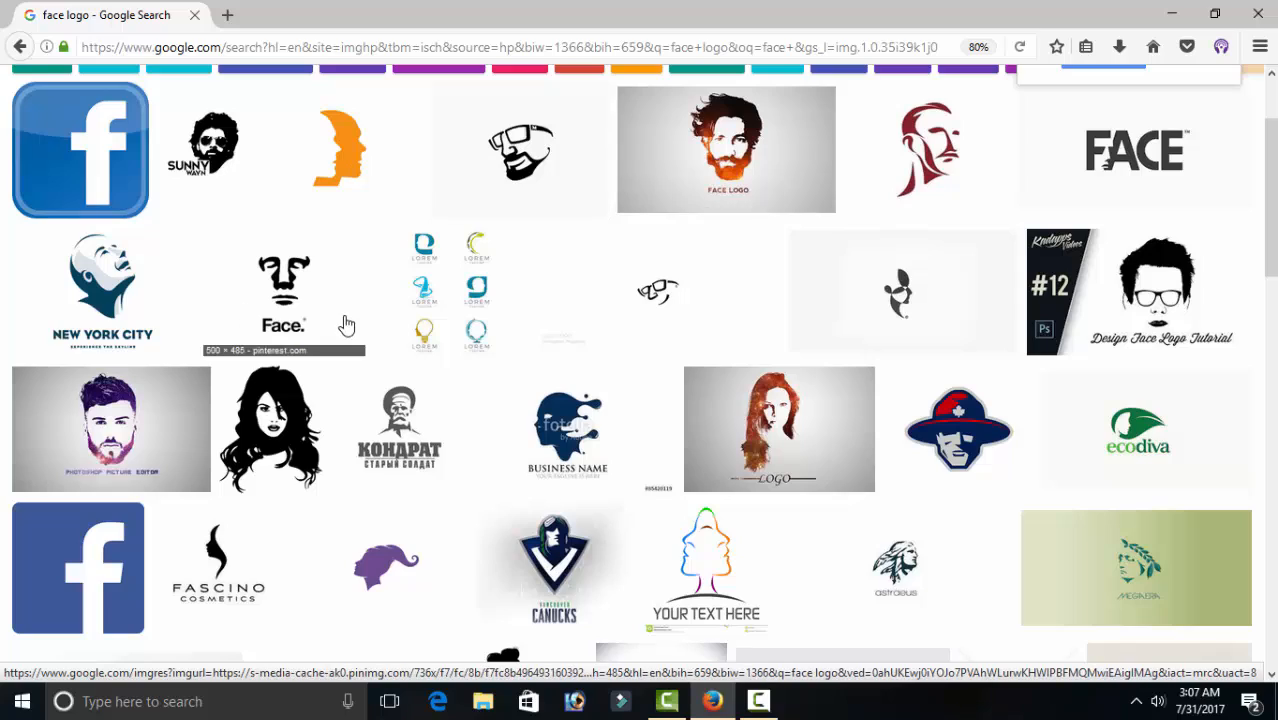
{"action": "scroll", "coordinate": [355, 322], "scroll_direction": "down", "scroll_amount": 5}
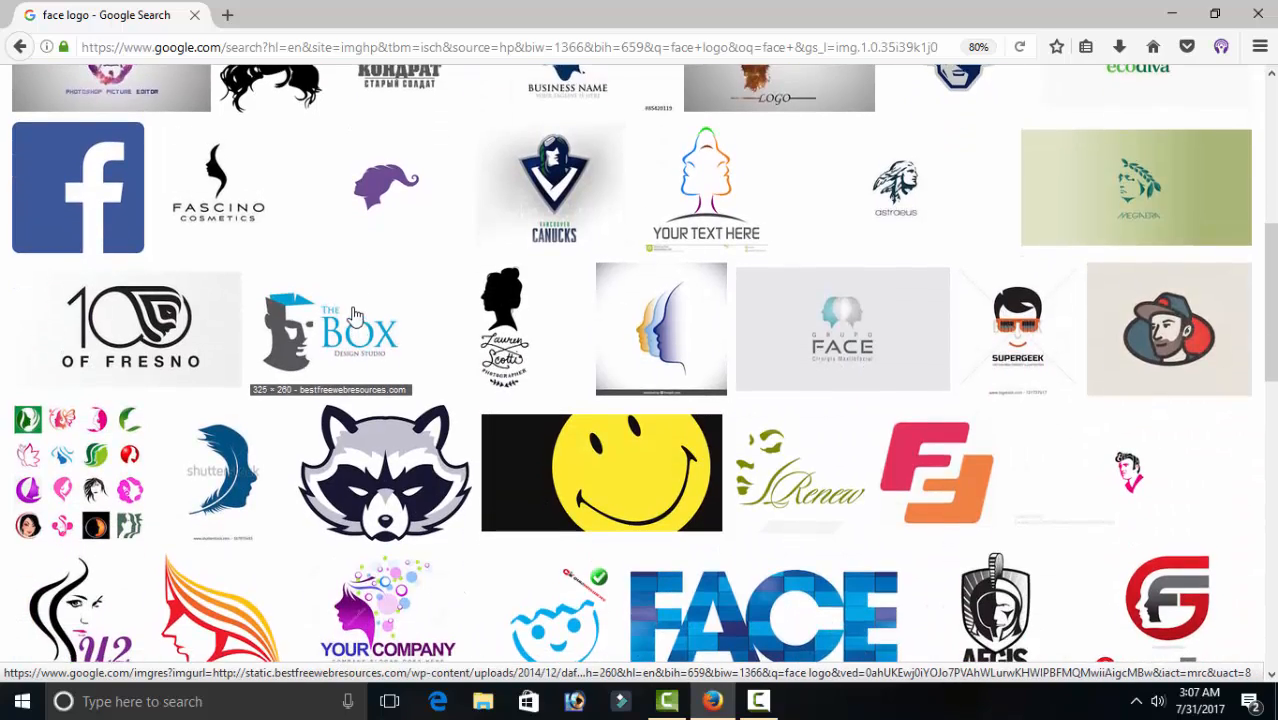
{"action": "scroll", "coordinate": [355, 316], "scroll_direction": "up", "scroll_amount": 2}
{"action": "scroll", "coordinate": [355, 316], "scroll_direction": "down", "scroll_amount": 2}
{"action": "scroll", "coordinate": [355, 316], "scroll_direction": "up", "scroll_amount": 2}
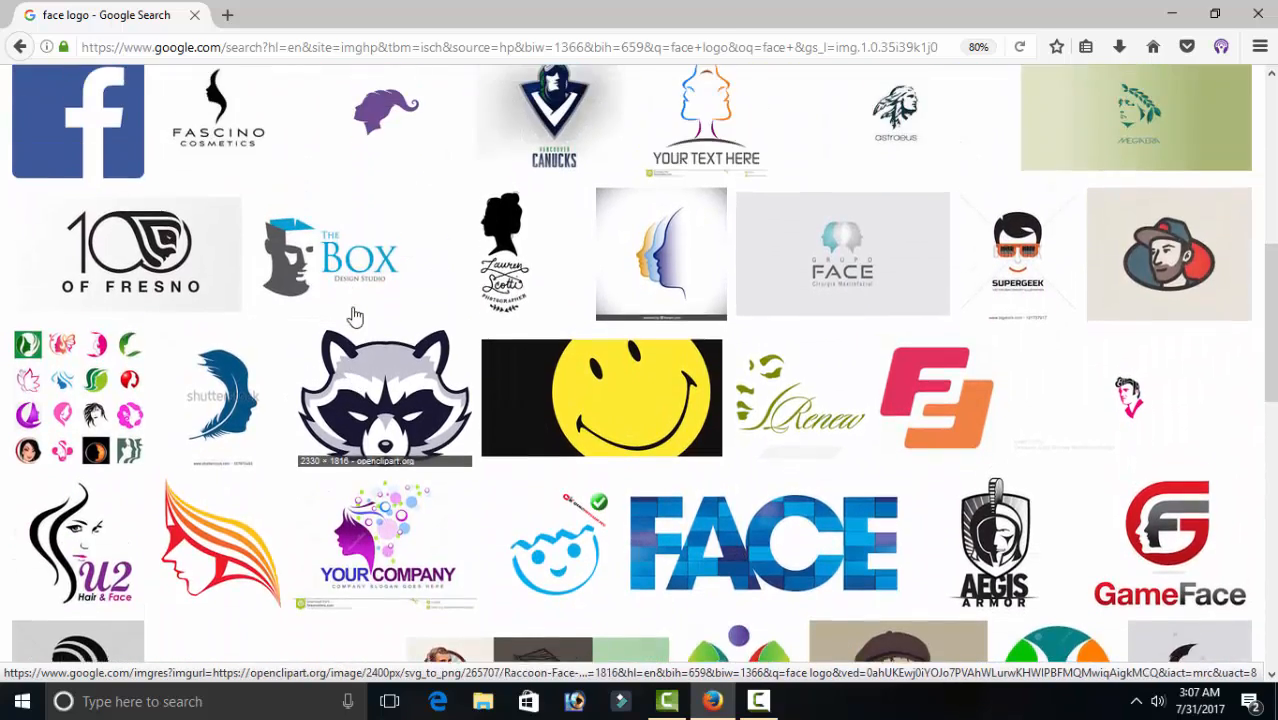
{"action": "scroll", "coordinate": [355, 316], "scroll_direction": "up", "scroll_amount": 5}
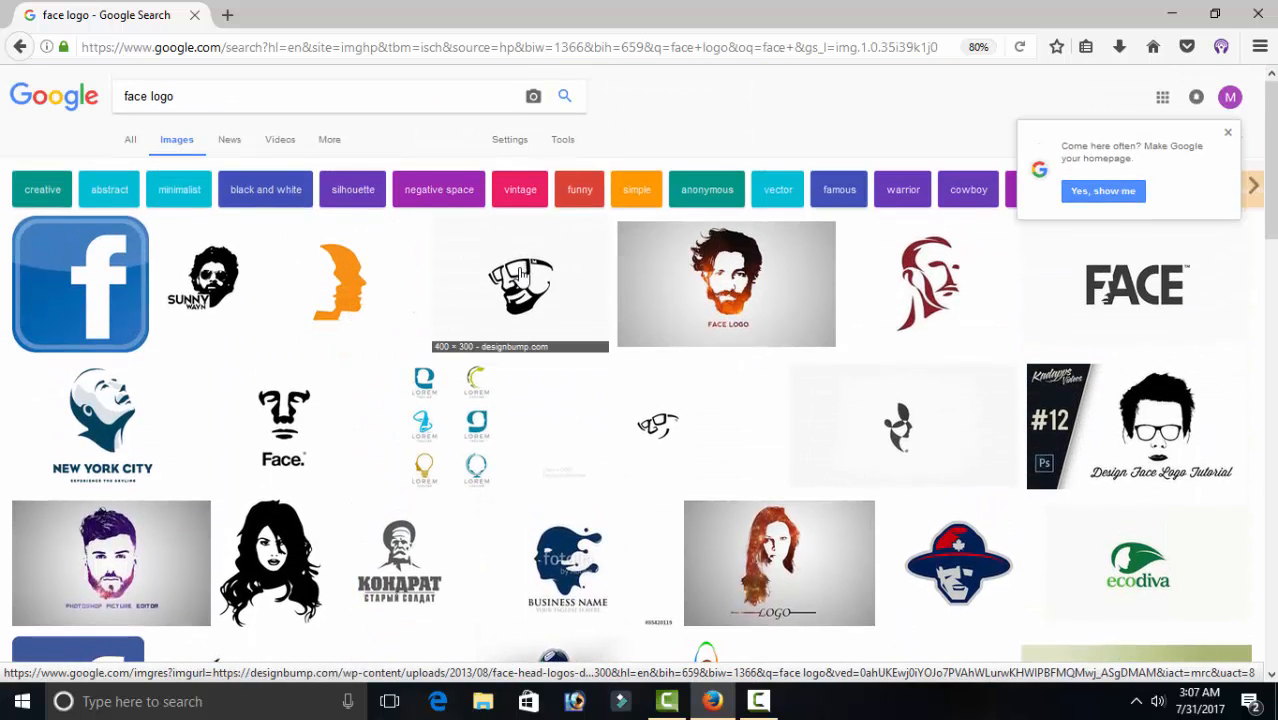
Save the black bearded face with glasses logo to the Desktop as face-head-logos-design-017
{"action": "left_click", "coordinate": [520, 280]}
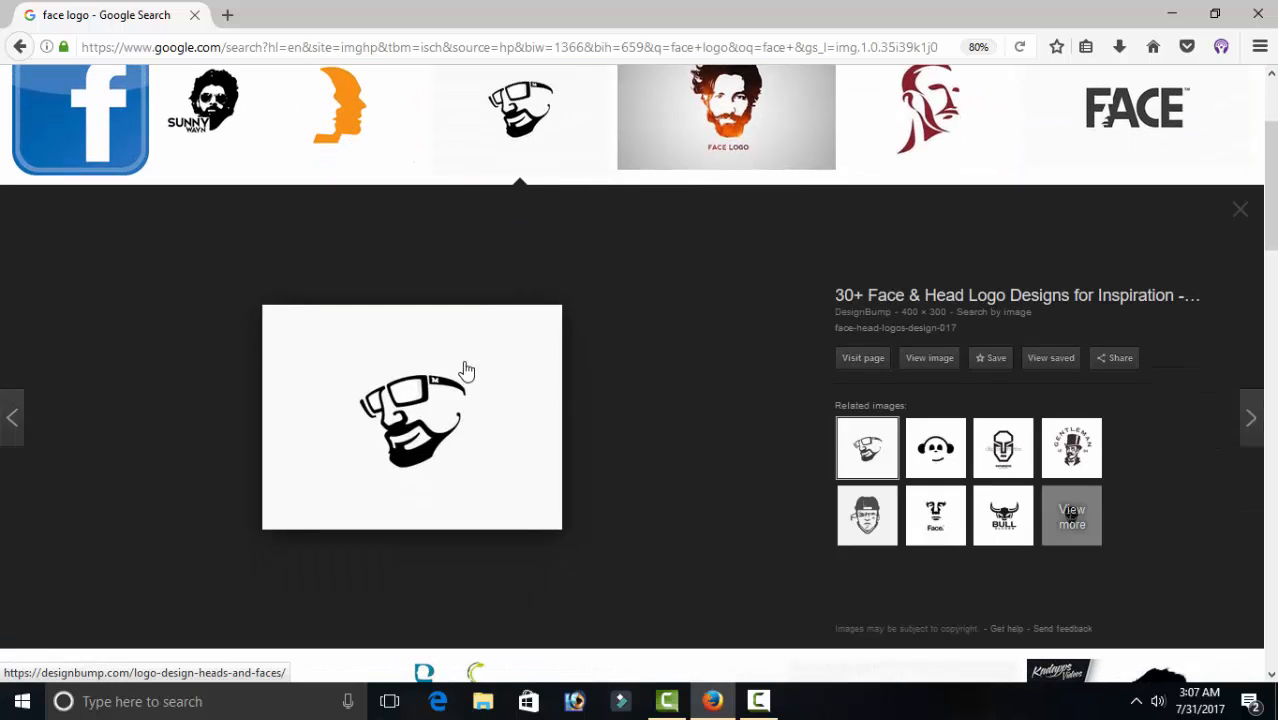
{"action": "right_click", "coordinate": [453, 418]}
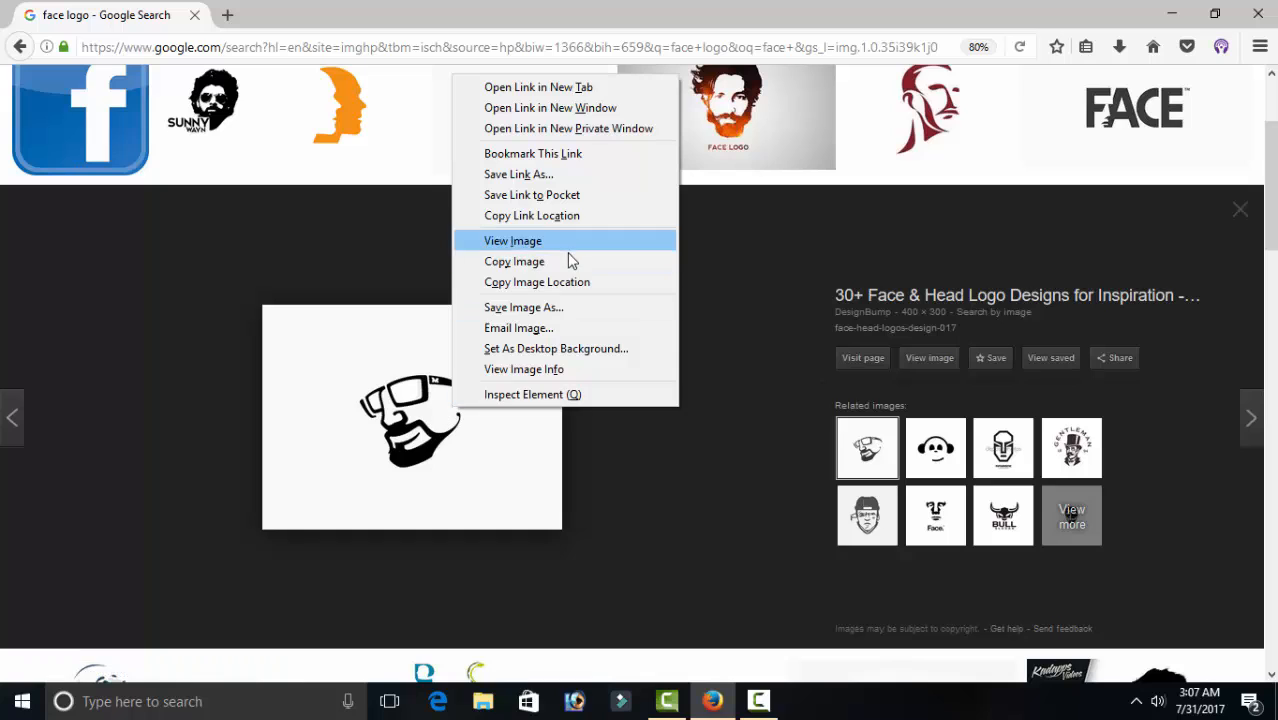
{"action": "left_click", "coordinate": [536, 307]}
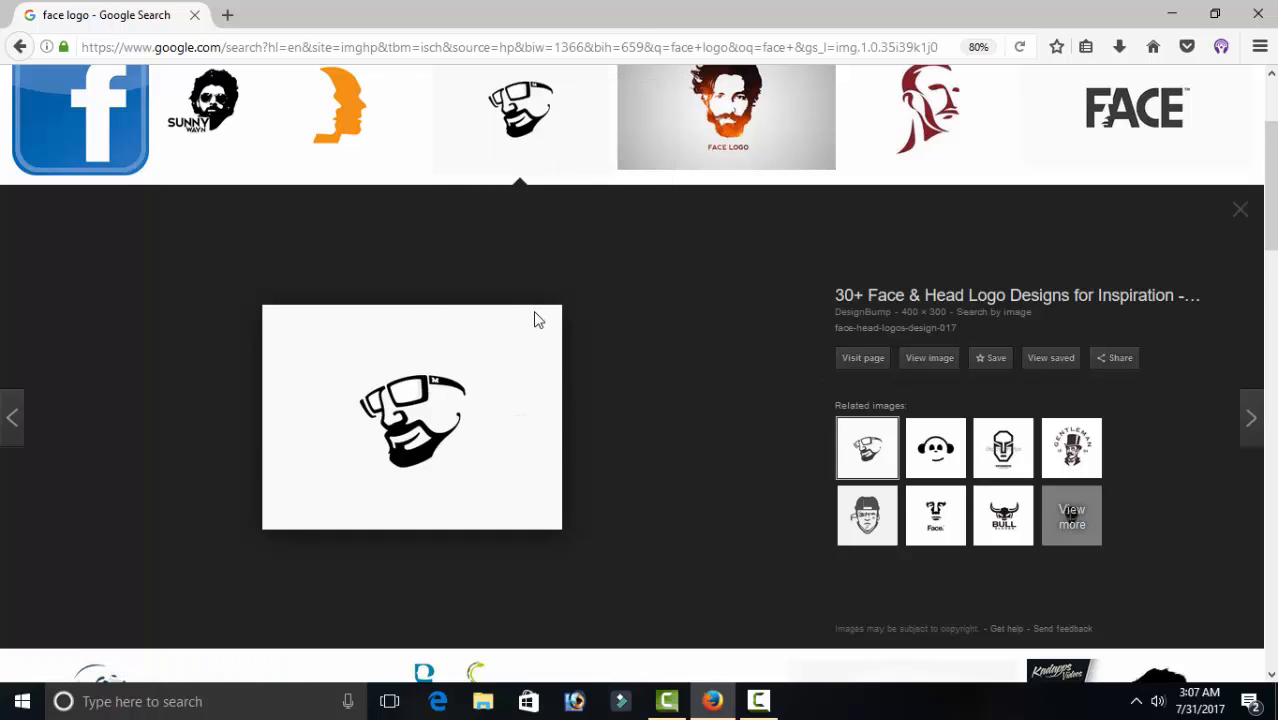
{"action": "left_click", "coordinate": [90, 126]}
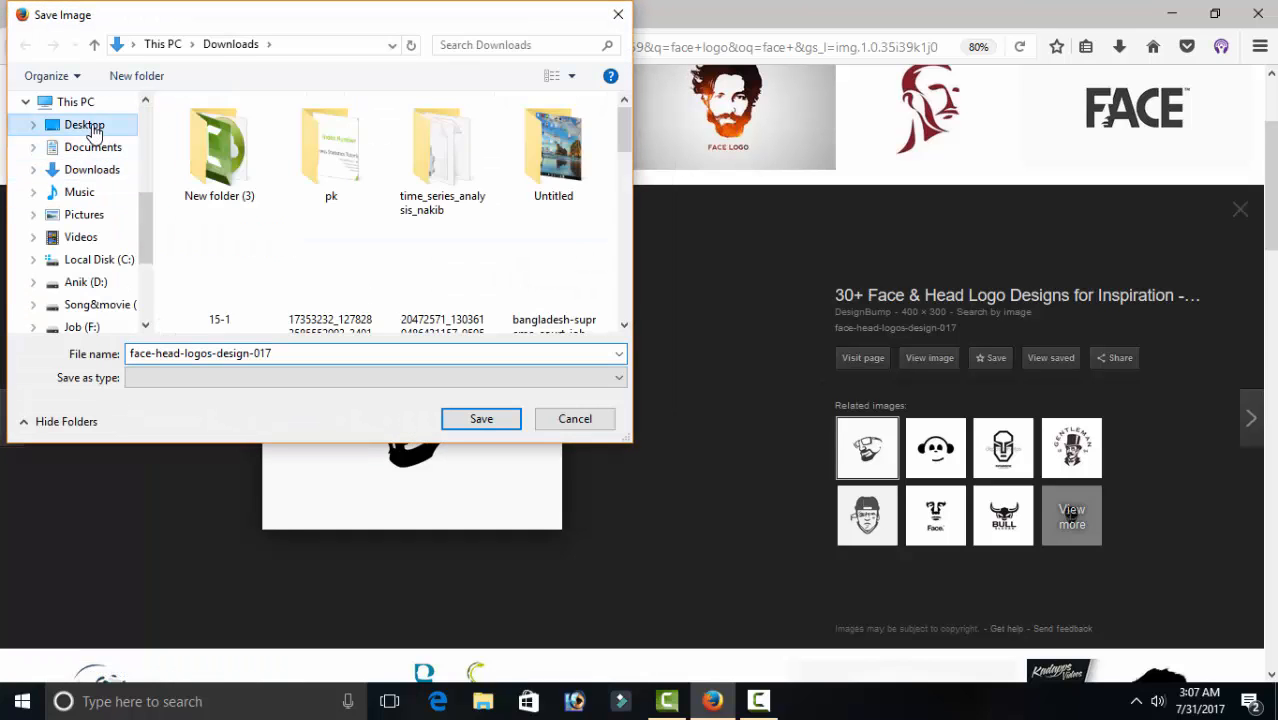
{"action": "left_click", "coordinate": [481, 419]}
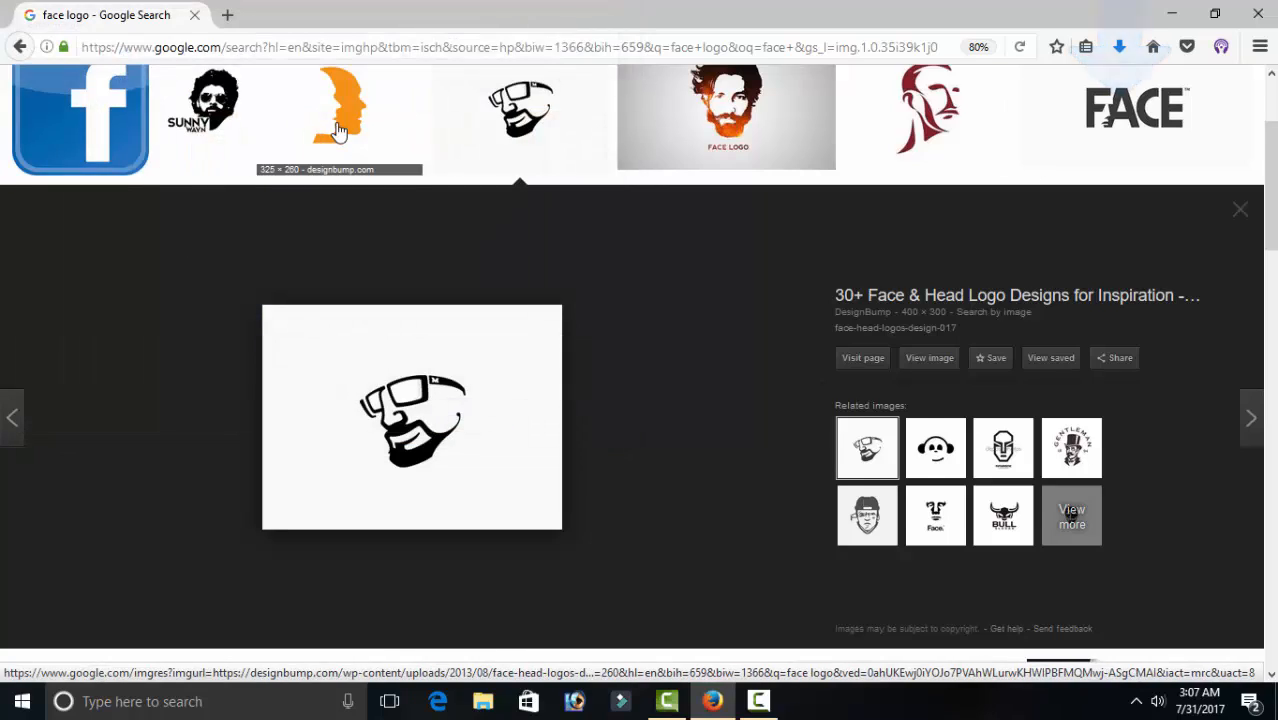
Find the orange Fox Studio logo further down the image results and save it to the Desktop
{"action": "scroll", "coordinate": [336, 131], "scroll_direction": "up", "scroll_amount": 3}
{"action": "scroll", "coordinate": [927, 384], "scroll_direction": "down", "scroll_amount": 10}
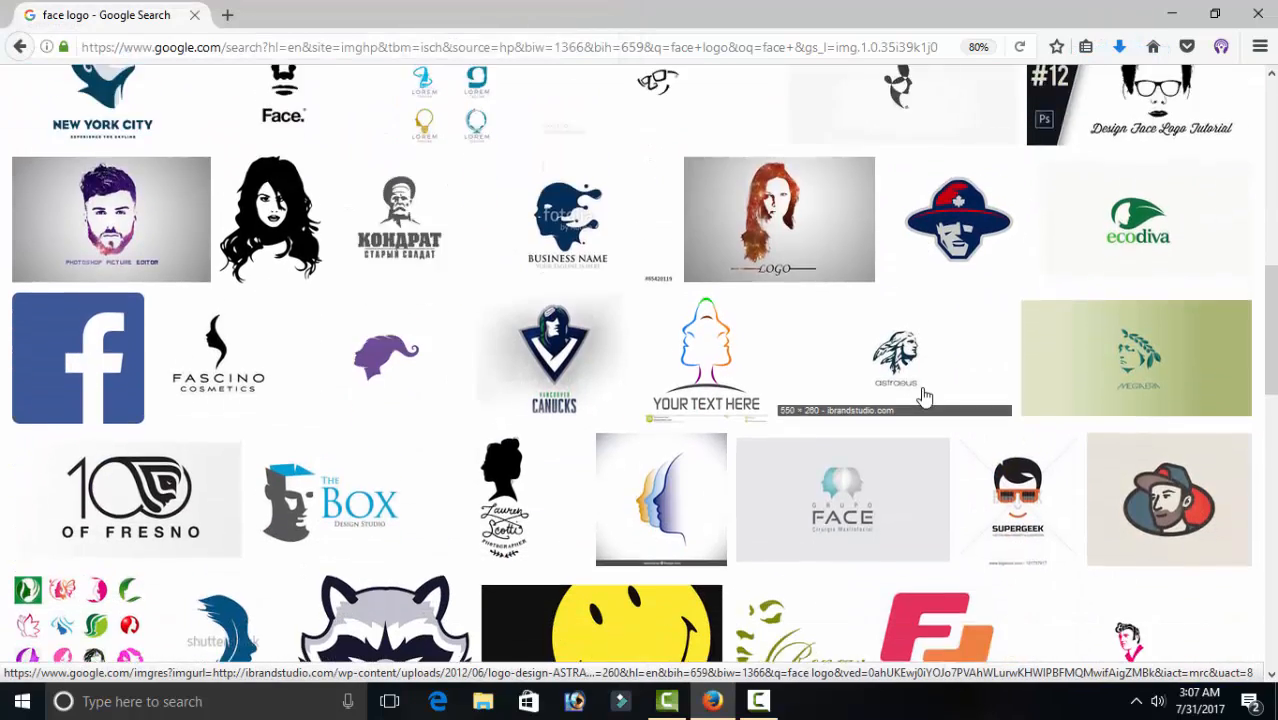
{"action": "scroll", "coordinate": [925, 394], "scroll_direction": "down", "scroll_amount": 4}
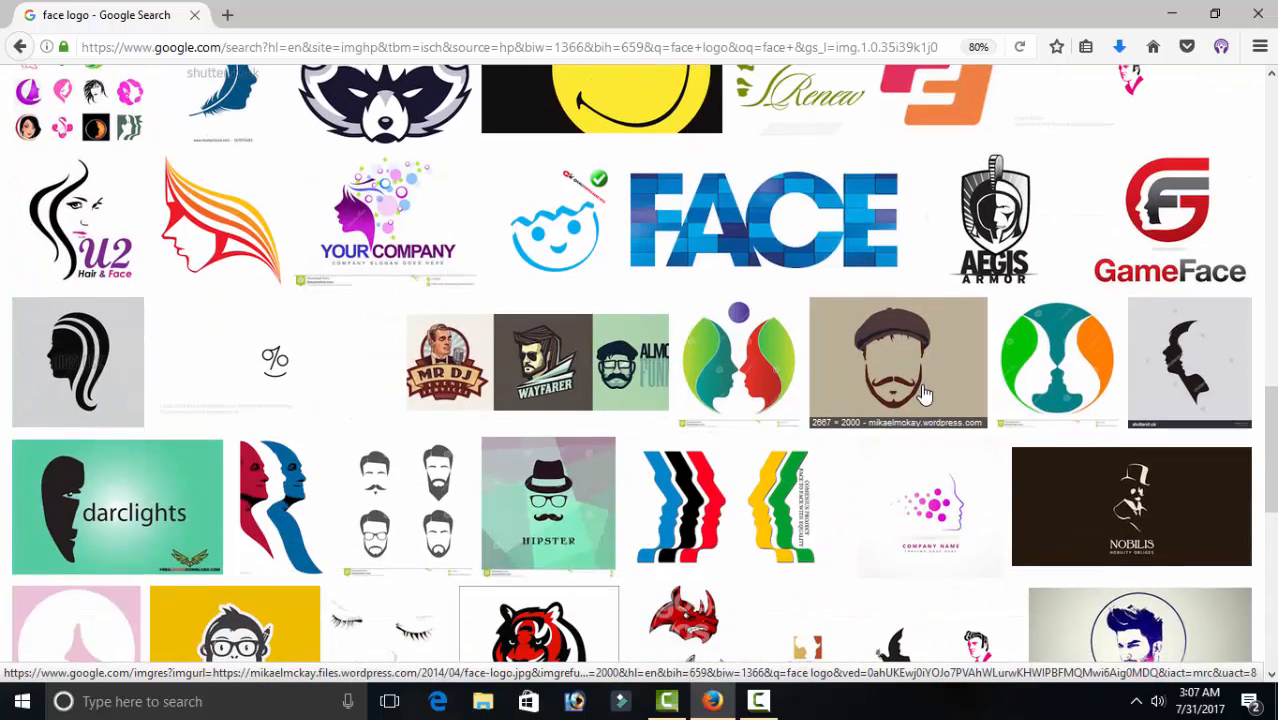
{"action": "scroll", "coordinate": [925, 394], "scroll_direction": "down", "scroll_amount": 3}
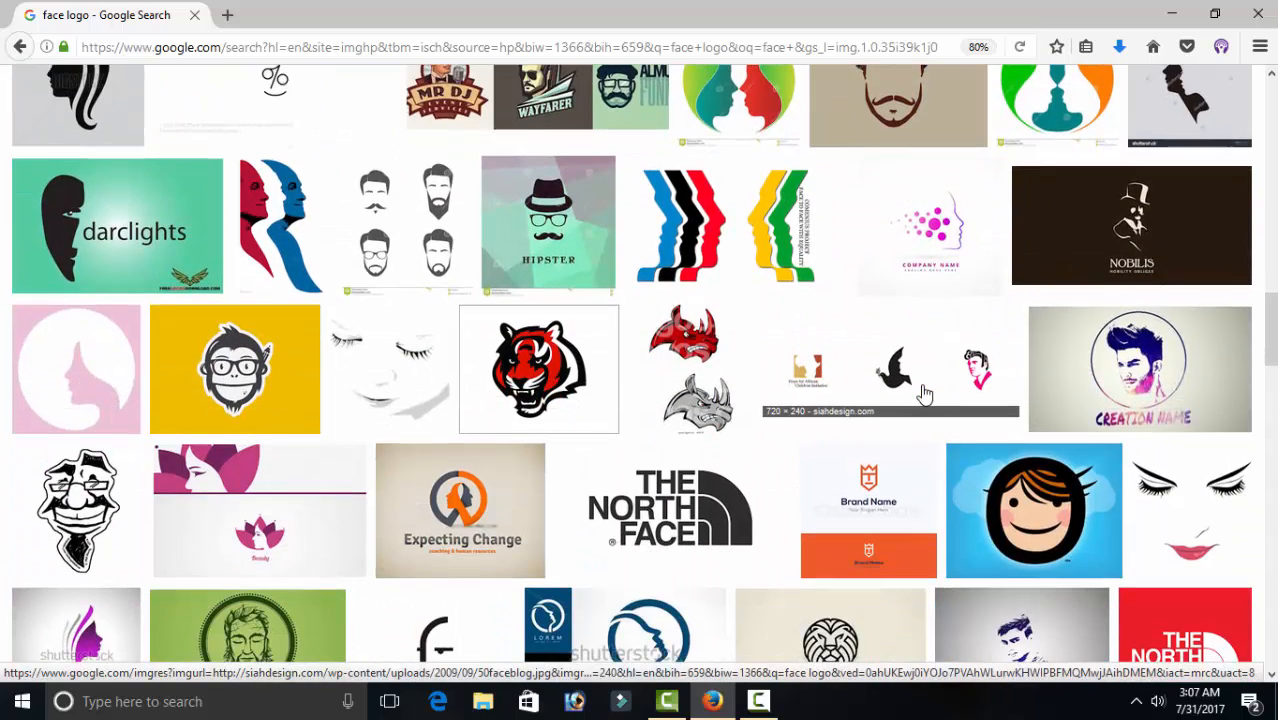
{"action": "scroll", "coordinate": [925, 394], "scroll_direction": "down", "scroll_amount": 2}
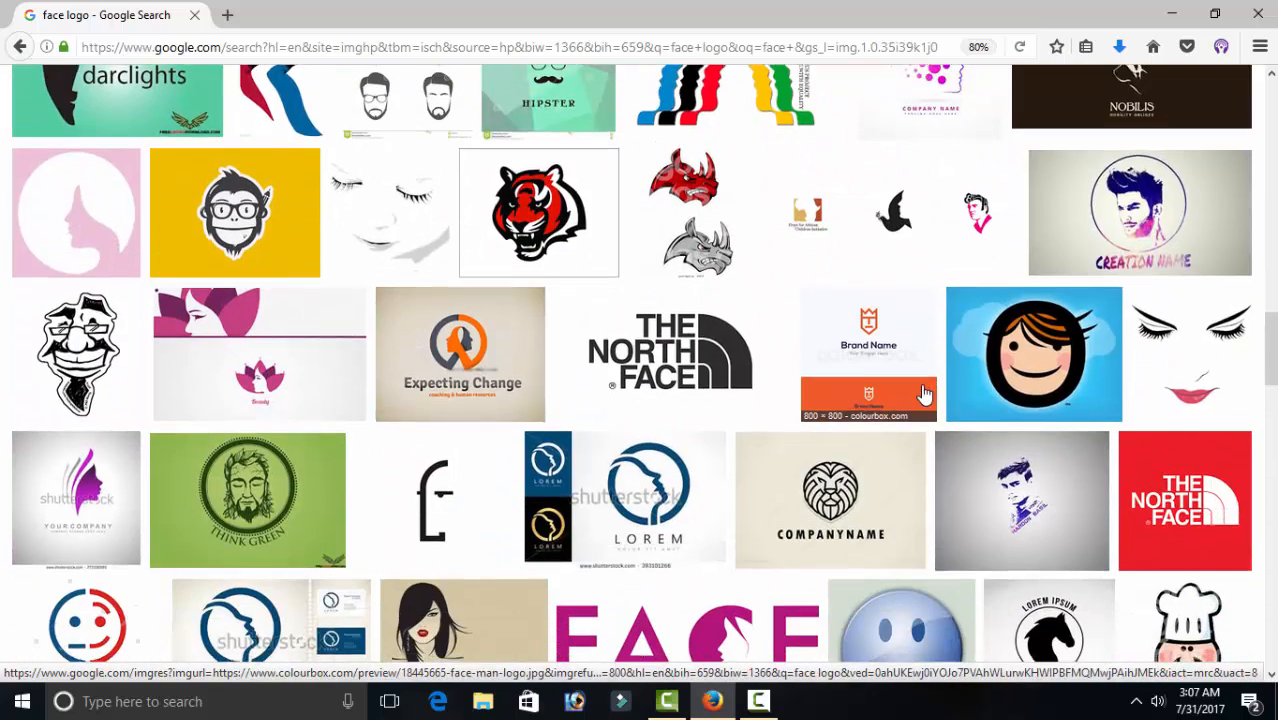
{"action": "scroll", "coordinate": [925, 394], "scroll_direction": "down", "scroll_amount": 2}
{"action": "scroll", "coordinate": [925, 394], "scroll_direction": "down", "scroll_amount": 6}
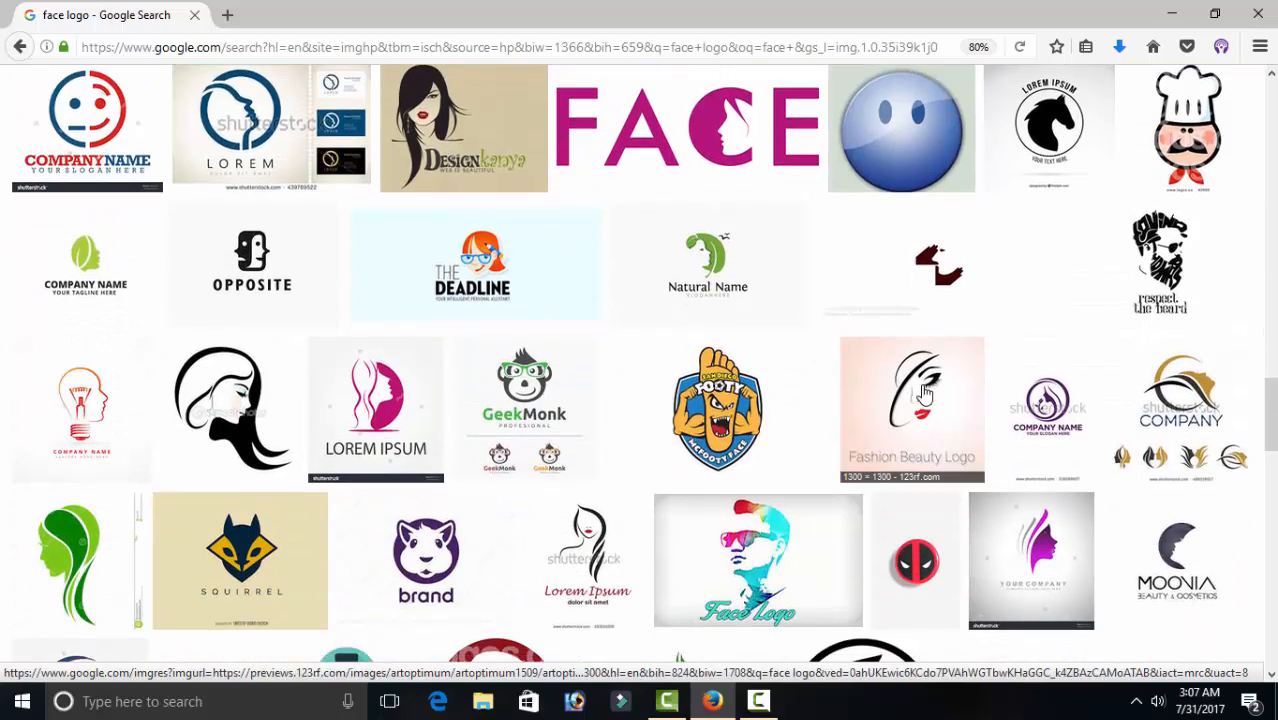
{"action": "scroll", "coordinate": [925, 394], "scroll_direction": "down", "scroll_amount": 4}
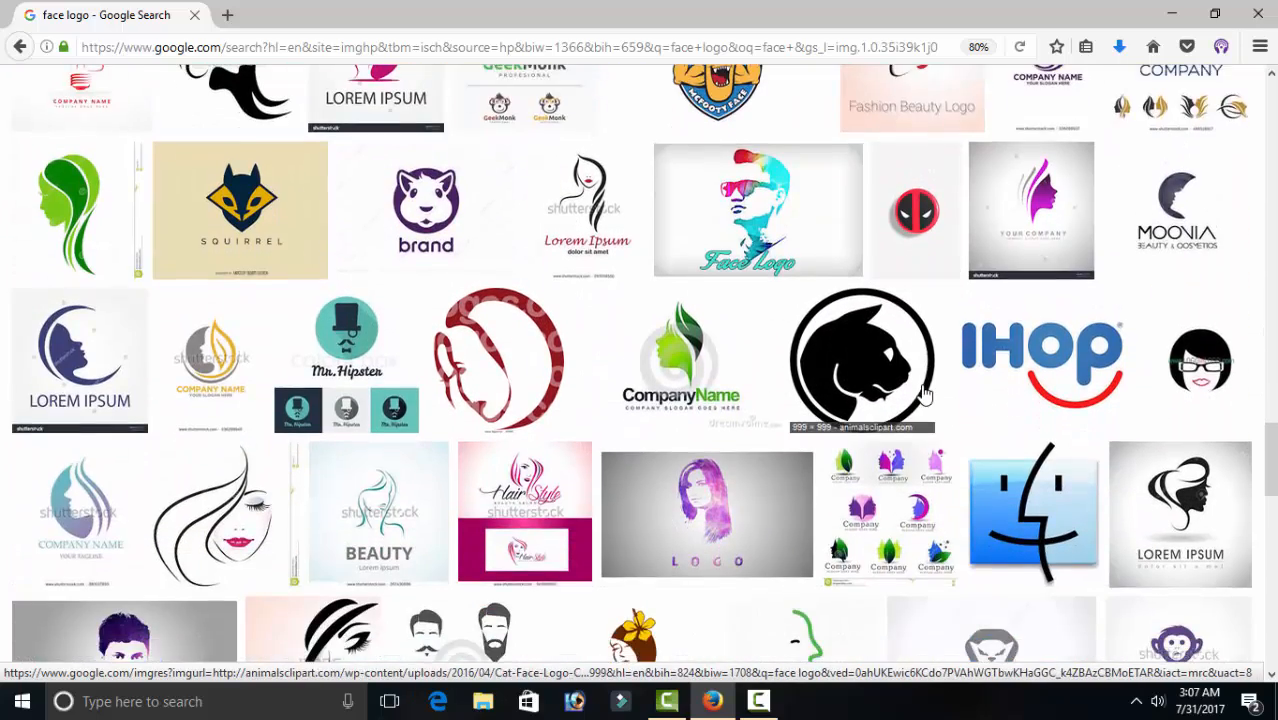
{"action": "scroll", "coordinate": [925, 394], "scroll_direction": "down", "scroll_amount": 5}
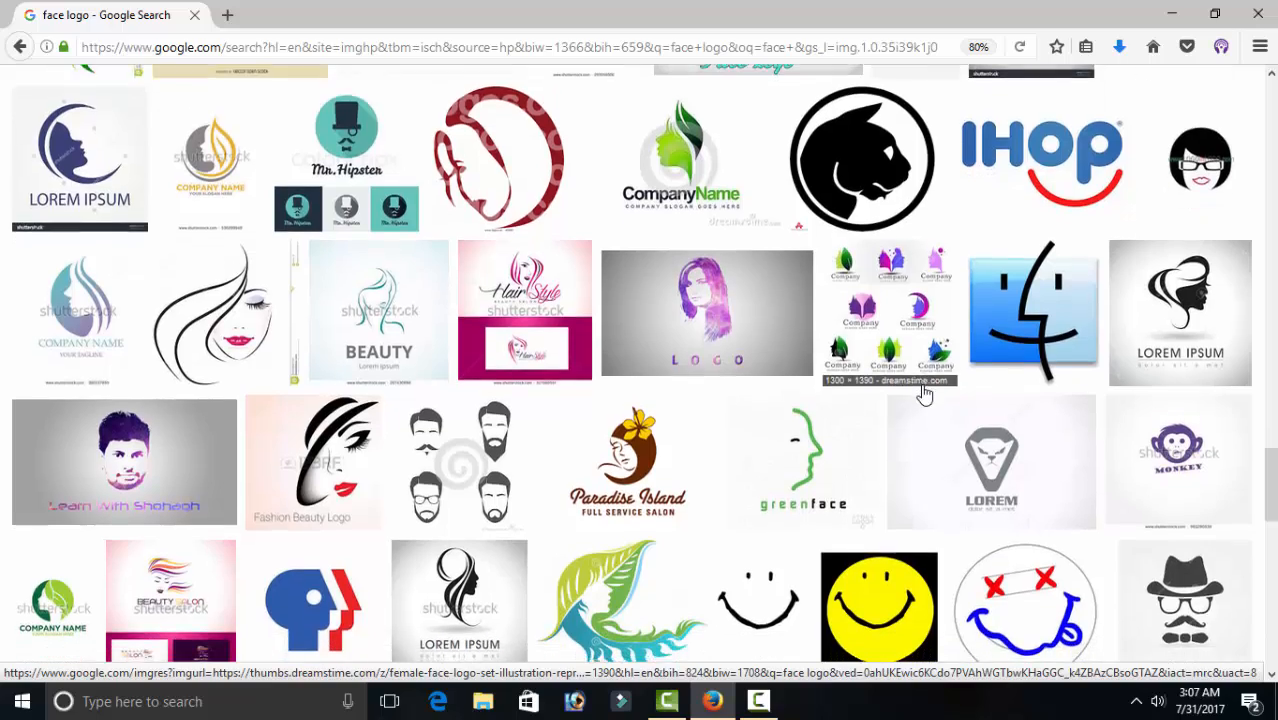
{"action": "scroll", "coordinate": [925, 394], "scroll_direction": "down", "scroll_amount": 4}
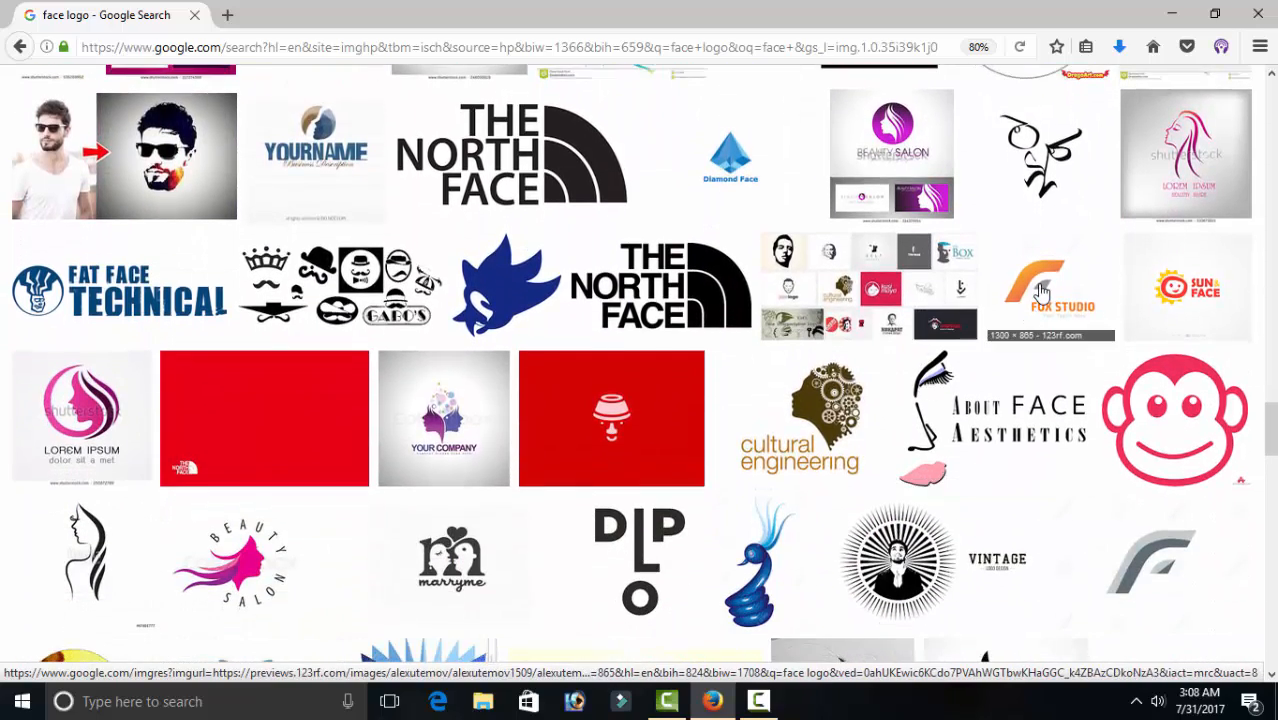
{"action": "left_click", "coordinate": [1040, 290]}
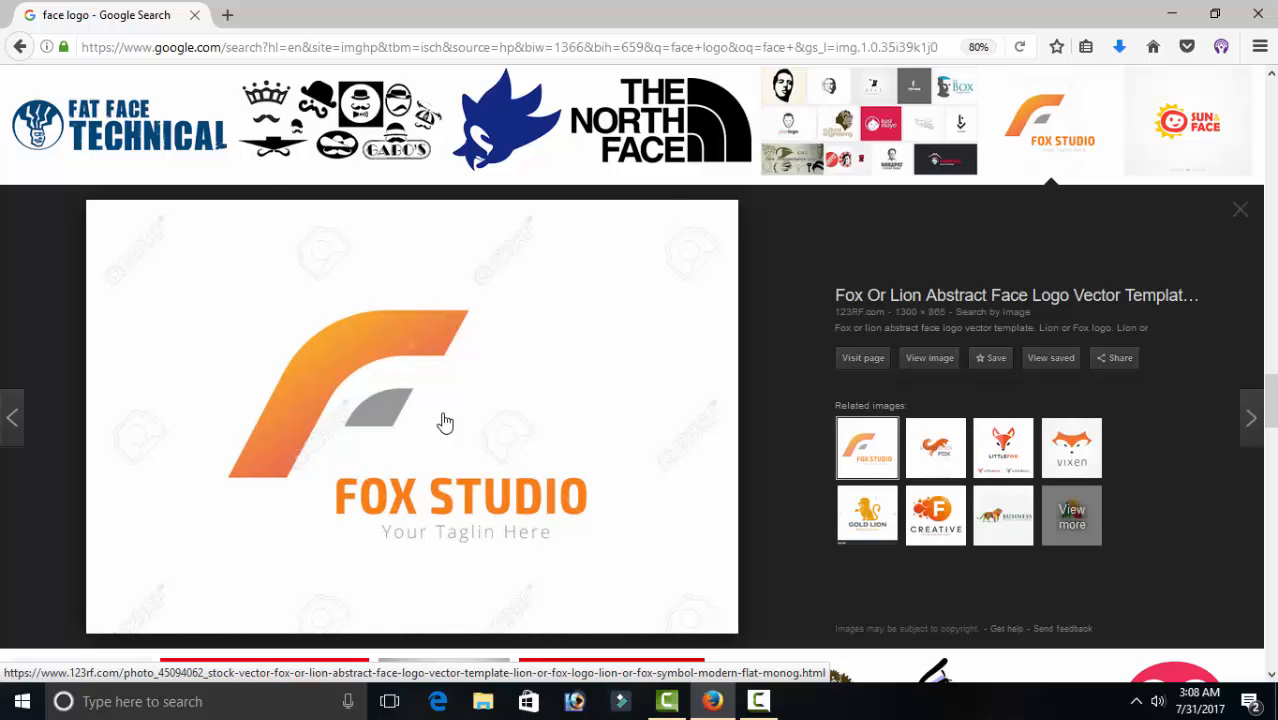
{"action": "right_click", "coordinate": [445, 423]}
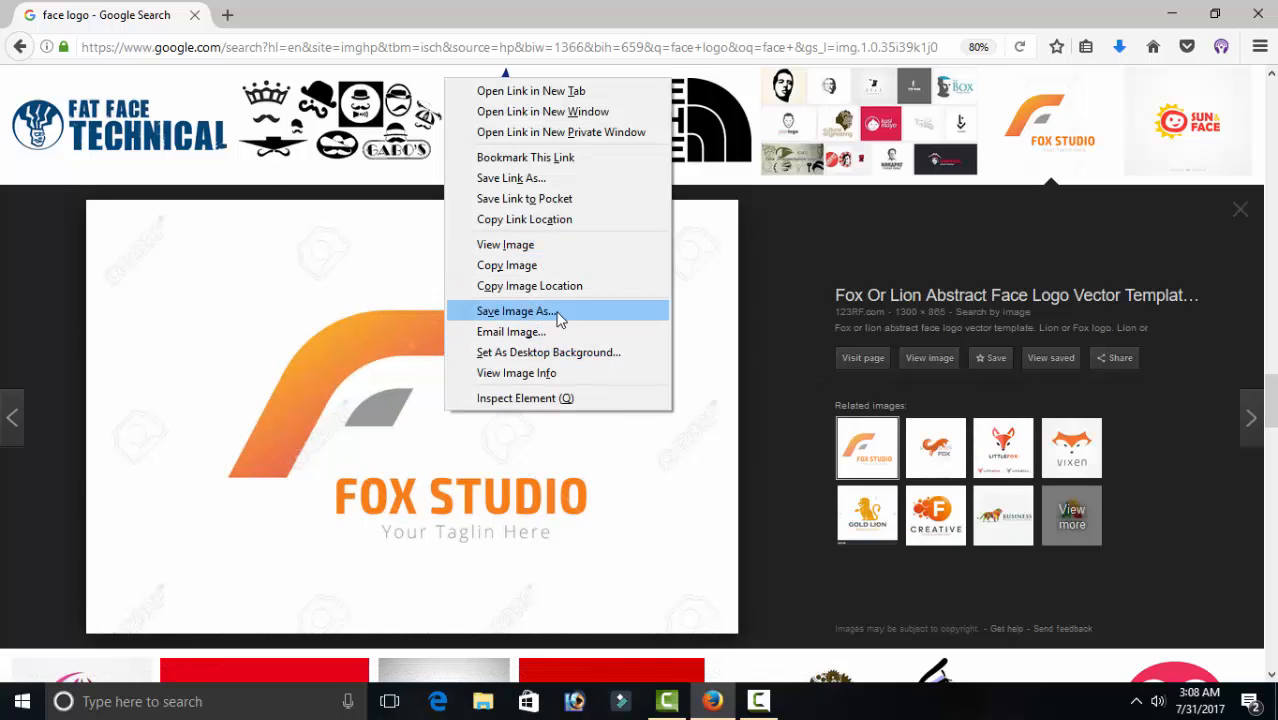
{"action": "left_click", "coordinate": [541, 318]}
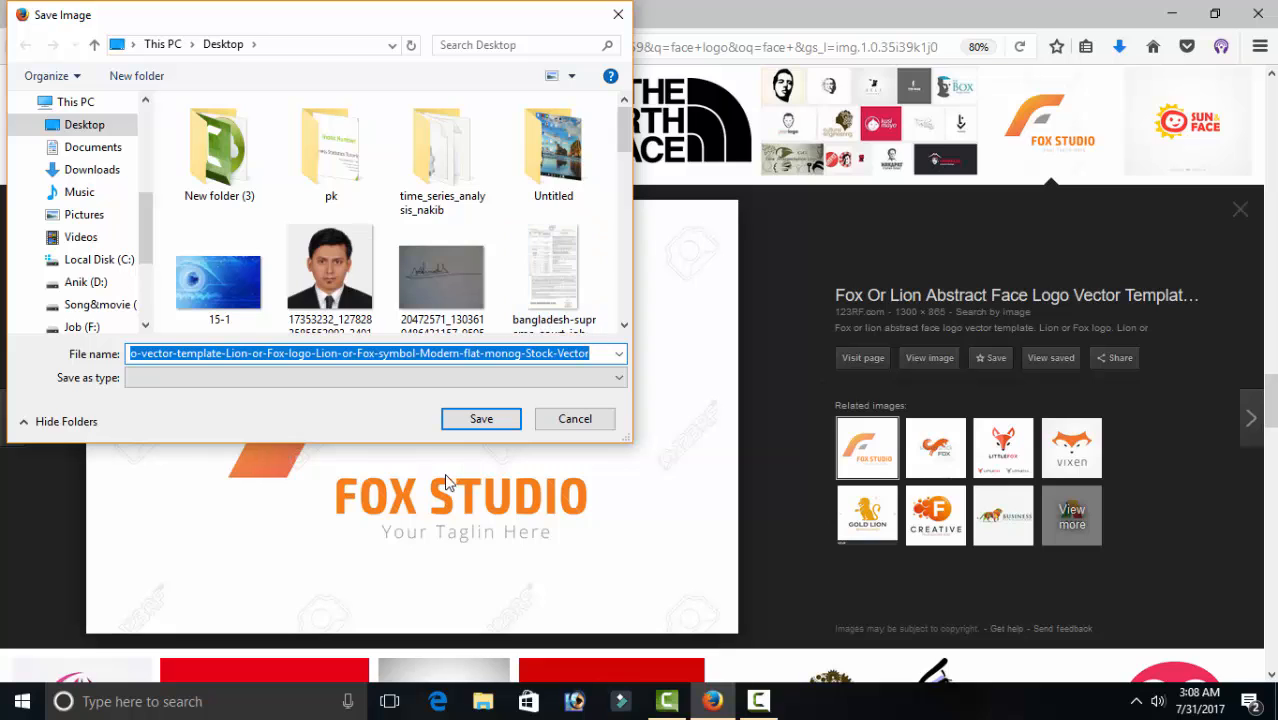
{"action": "left_click", "coordinate": [479, 418]}
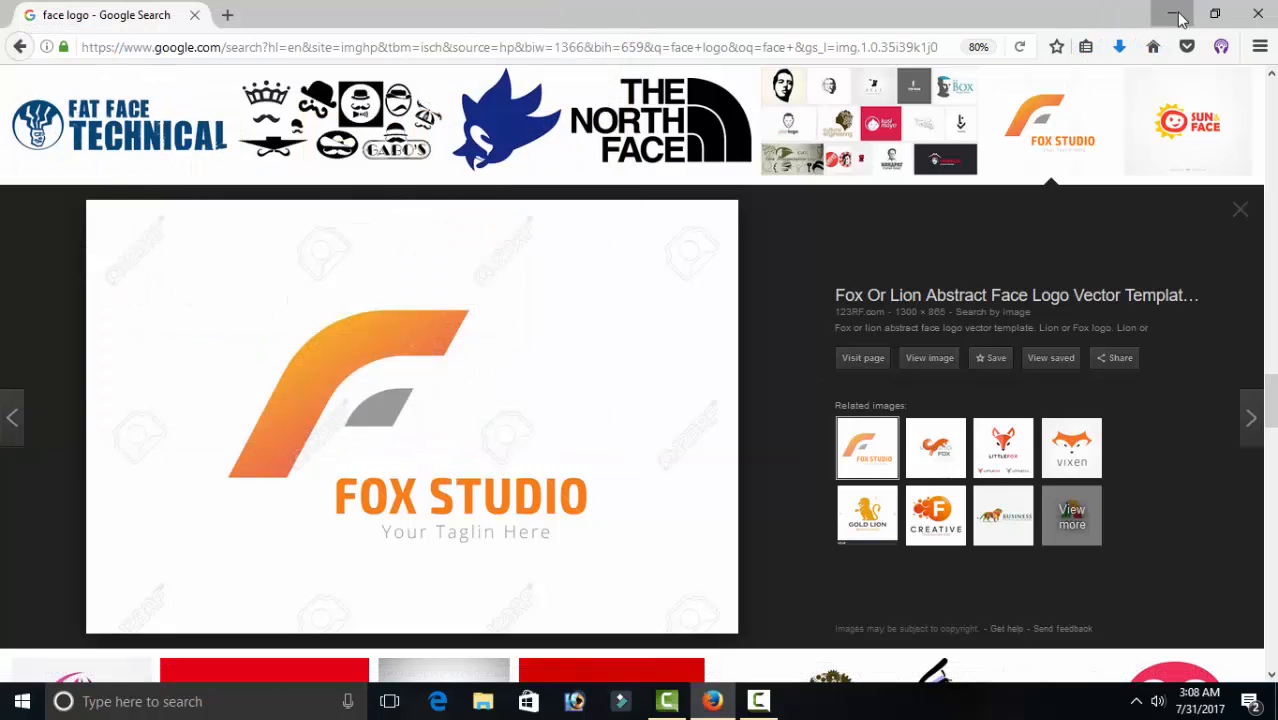
Minimize the browser and launch Adobe Photoshop 7.0
{"action": "left_click", "coordinate": [1171, 13]}
{"action": "left_click", "coordinate": [22, 701]}
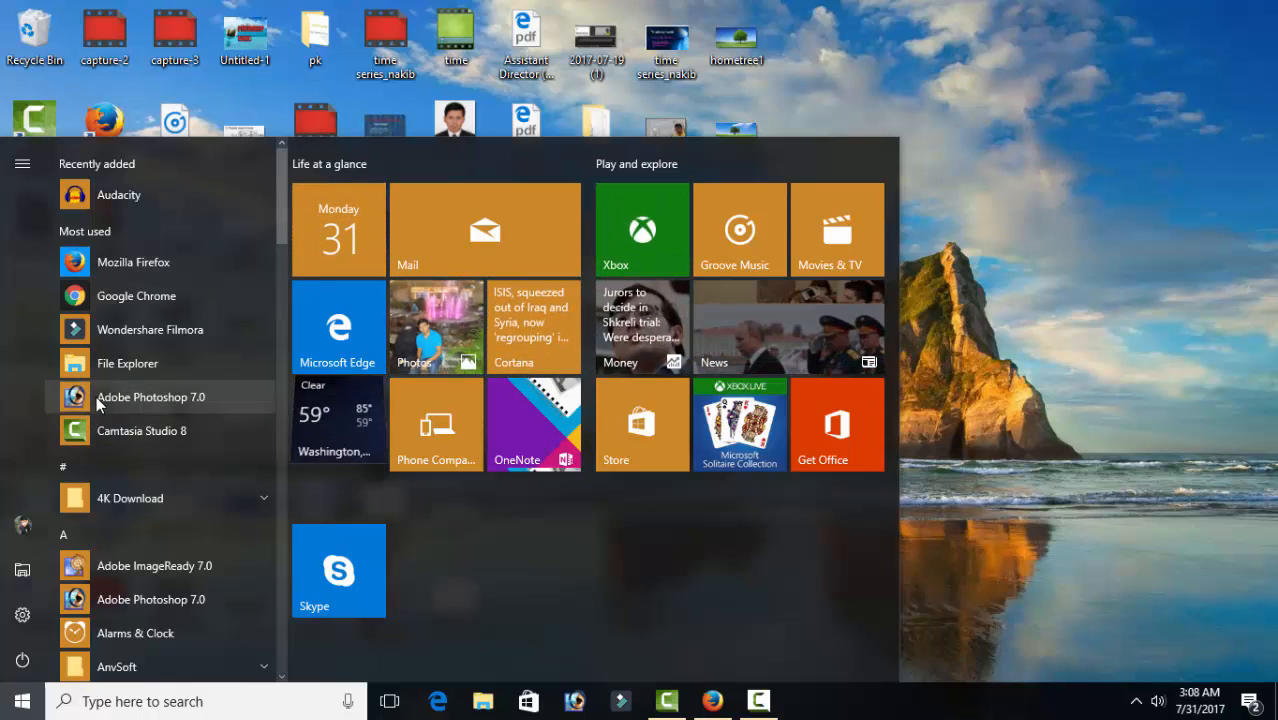
{"action": "left_click", "coordinate": [97, 398]}
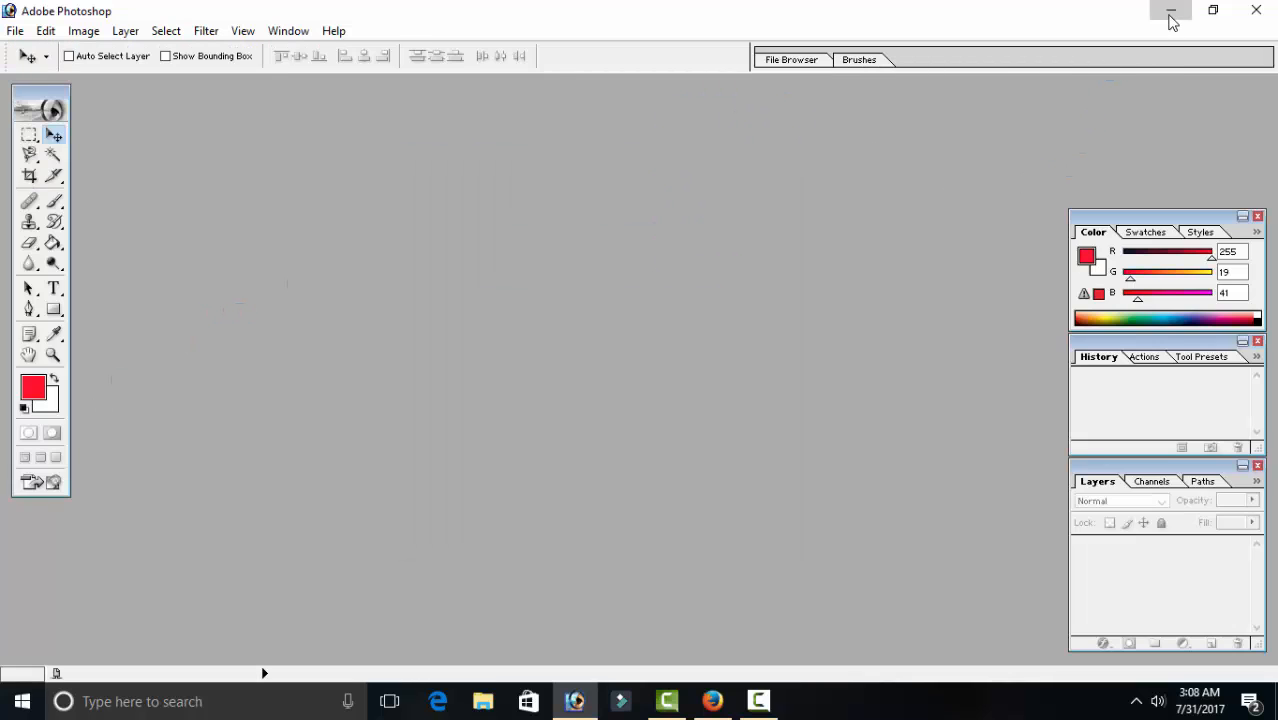
Open the face-head-logos-design-017 image from the desktop in Photoshop
{"action": "left_click", "coordinate": [1168, 14]}
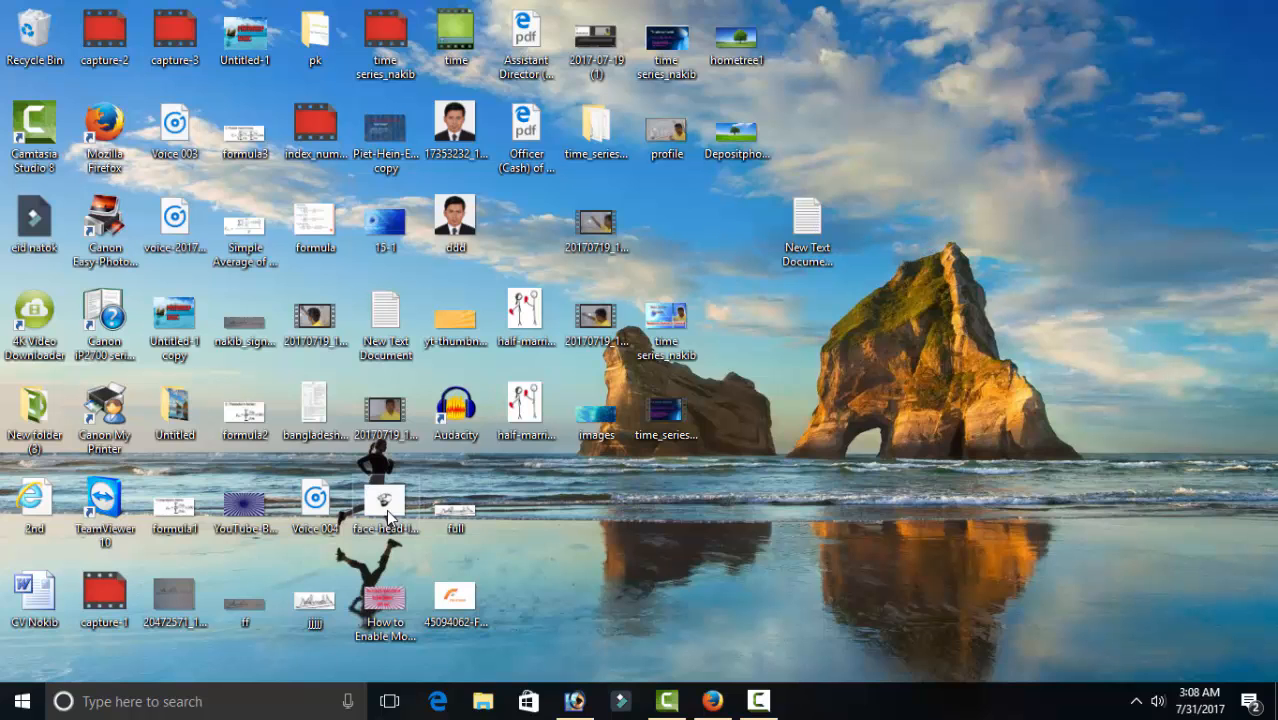
{"action": "left_click", "coordinate": [576, 703]}
{"action": "left_click_drag", "start_coordinate": [576, 703], "coordinate": [624, 461]}
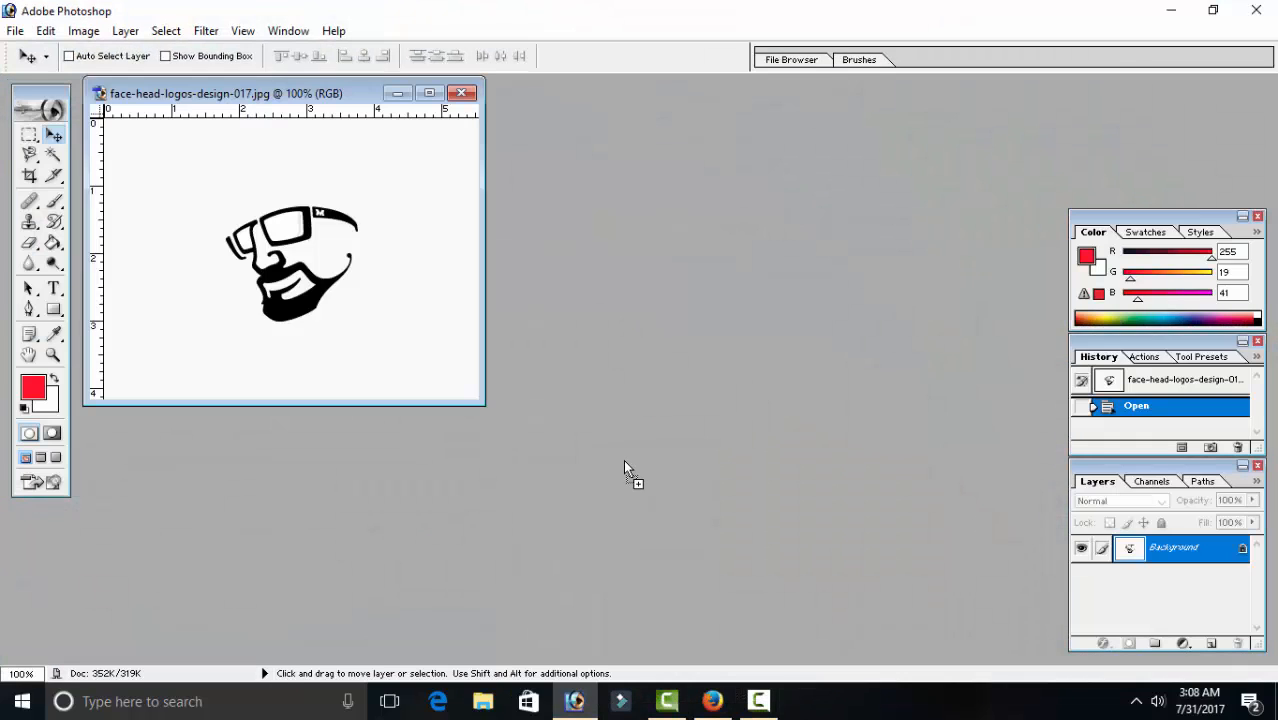
Open the Fox Studio logo from the desktop in Photoshop and move its window beside the face logo
{"action": "left_click", "coordinate": [1172, 15]}
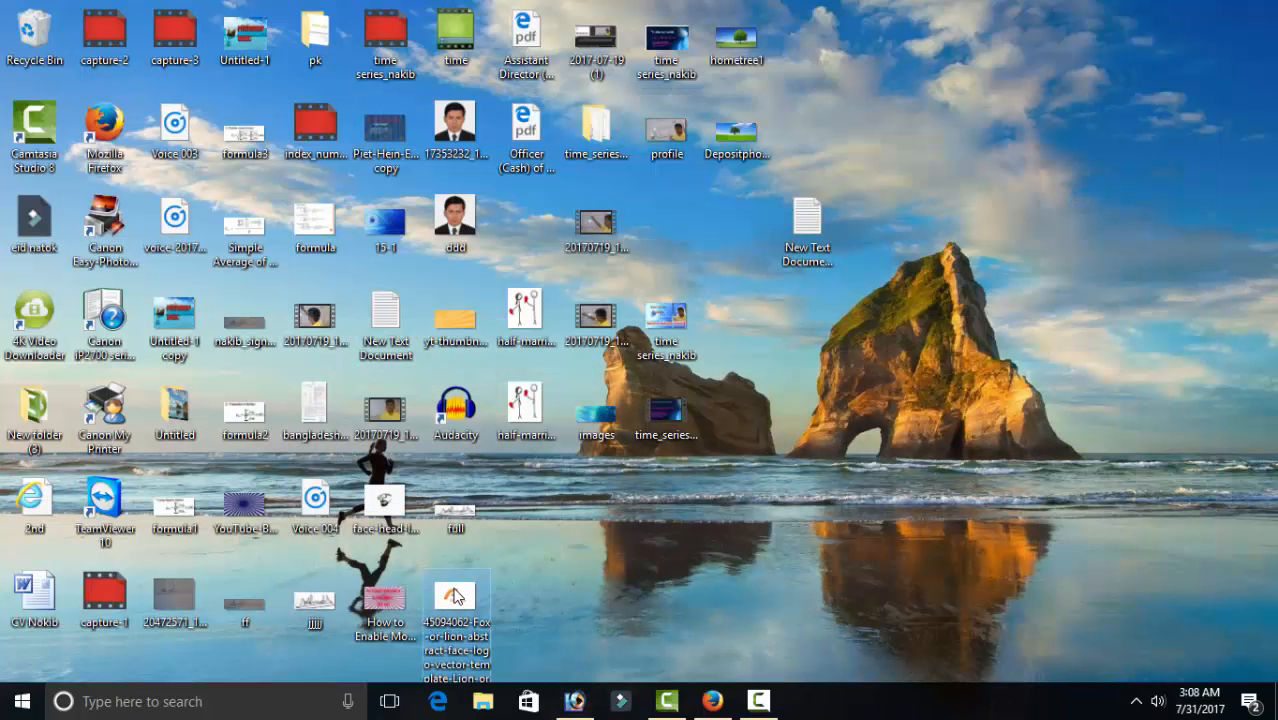
{"action": "left_click_drag", "start_coordinate": [455, 597], "coordinate": [674, 343]}
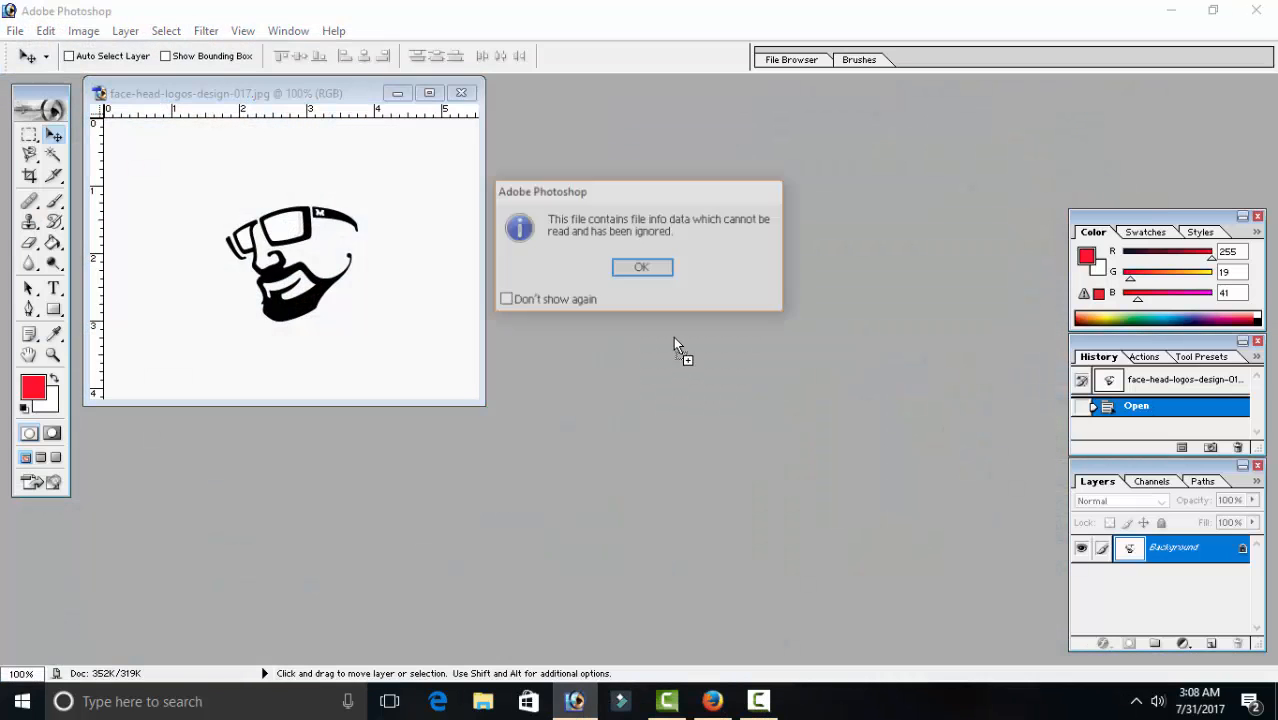
{"action": "left_click", "coordinate": [645, 267]}
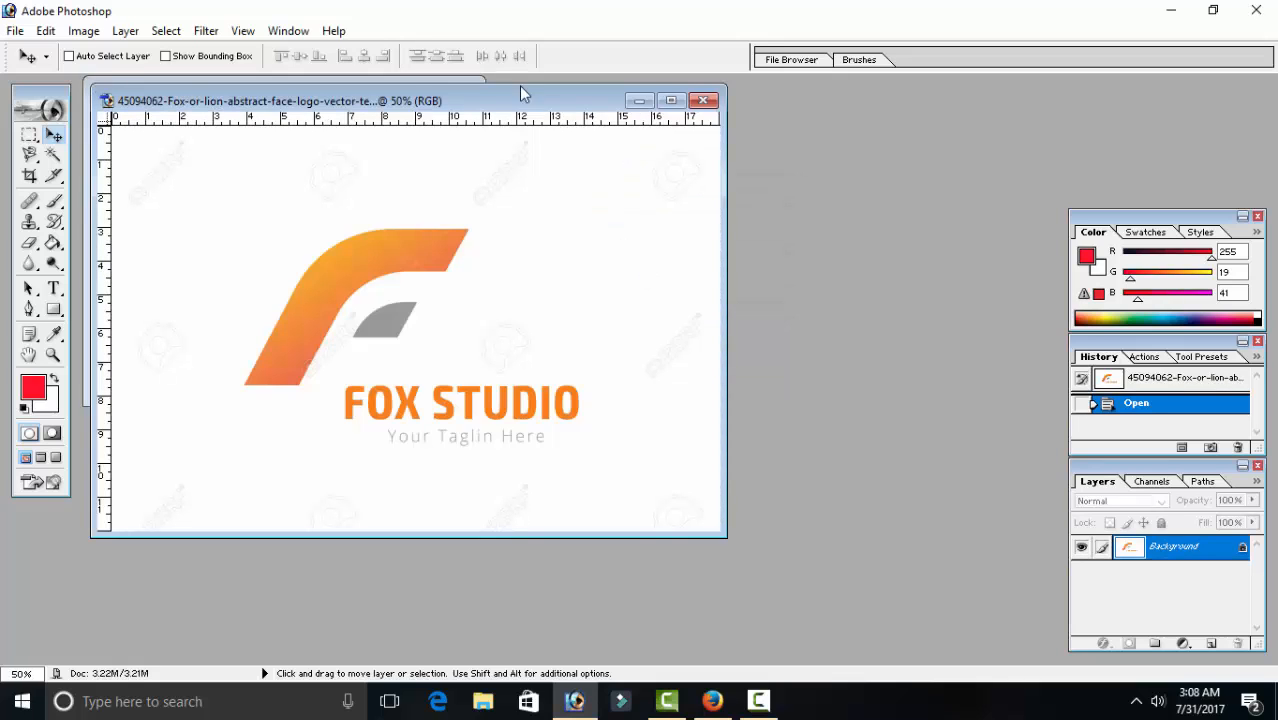
{"action": "left_click_drag", "start_coordinate": [582, 102], "coordinate": [1055, 114]}
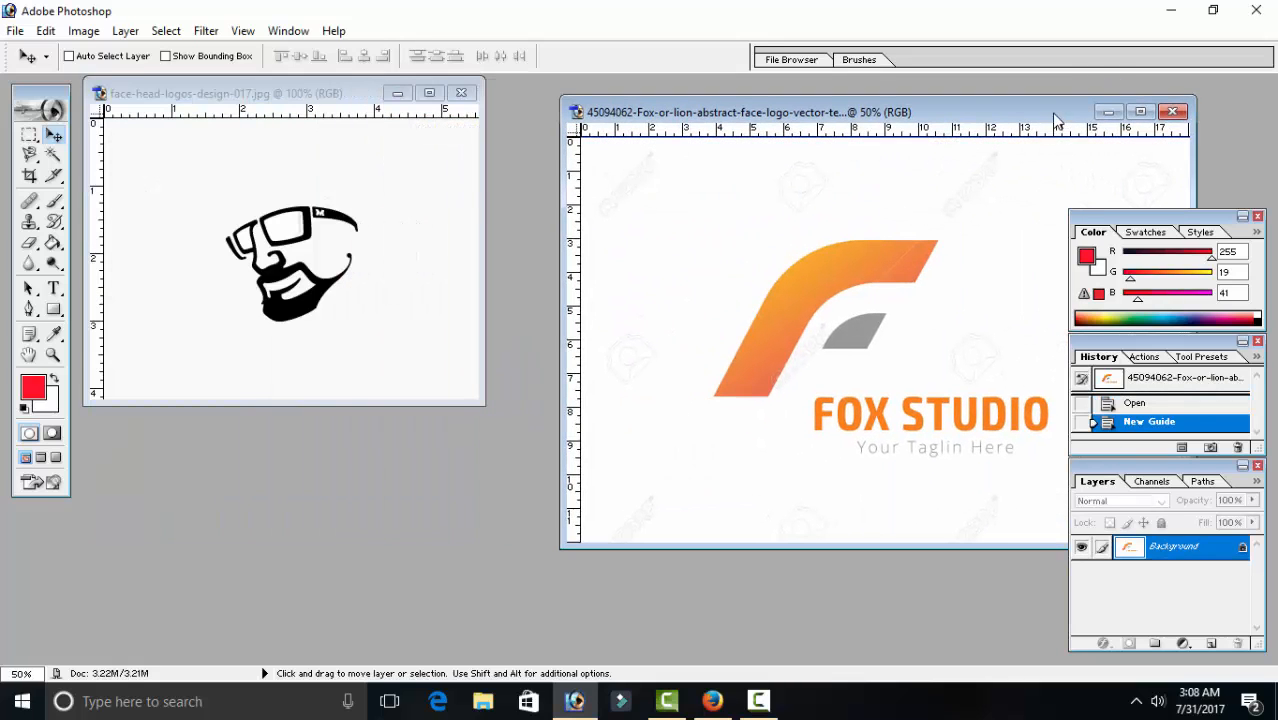
Maximize the face logo document and draw a rectangular marquee selection around the whole face
{"action": "left_click", "coordinate": [429, 93]}
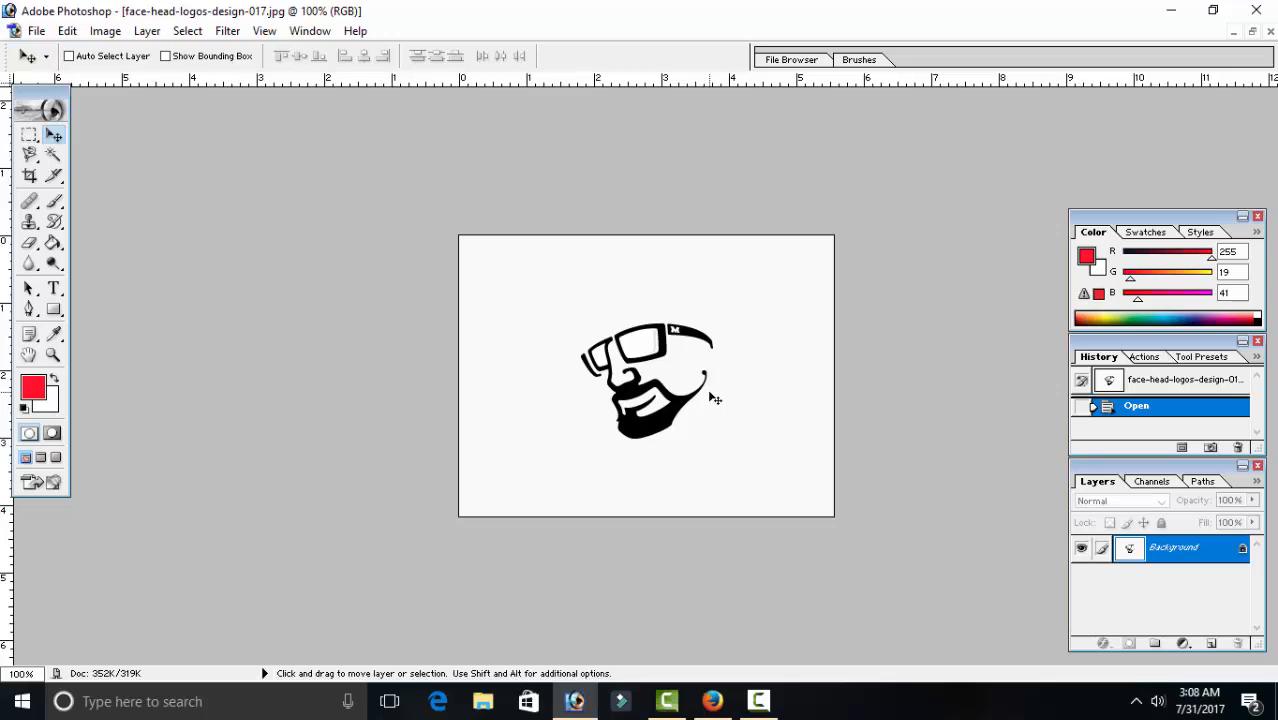
{"action": "left_click", "coordinate": [30, 134]}
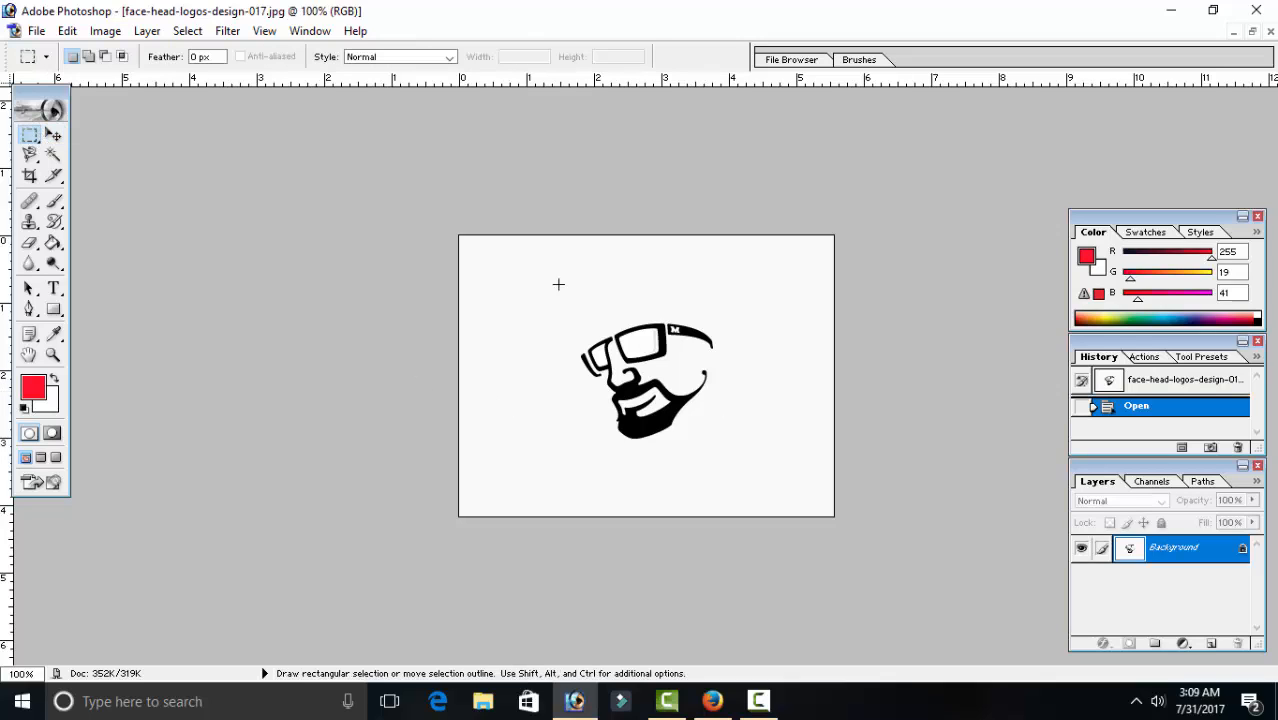
{"action": "left_click_drag", "start_coordinate": [740, 402], "coordinate": [797, 471]}
Nudge the marquee outline to the left so that it frames the face logo more evenly
{"action": "key", "text": "Left"}
{"action": "key", "text": "Left"}
{"action": "key", "text": "Left"}
{"action": "key", "text": "Left"}
{"action": "key", "text": "Left"}
{"action": "key", "text": "Left"}
{"action": "key", "text": "Left"}
{"action": "key", "text": "Left"}
{"action": "key", "text": "Left"}
{"action": "key", "text": "Left"}
{"action": "key", "text": "Left"}
{"action": "key", "text": "Left"}
{"action": "key", "text": "Left"}
{"action": "key", "text": "Left"}
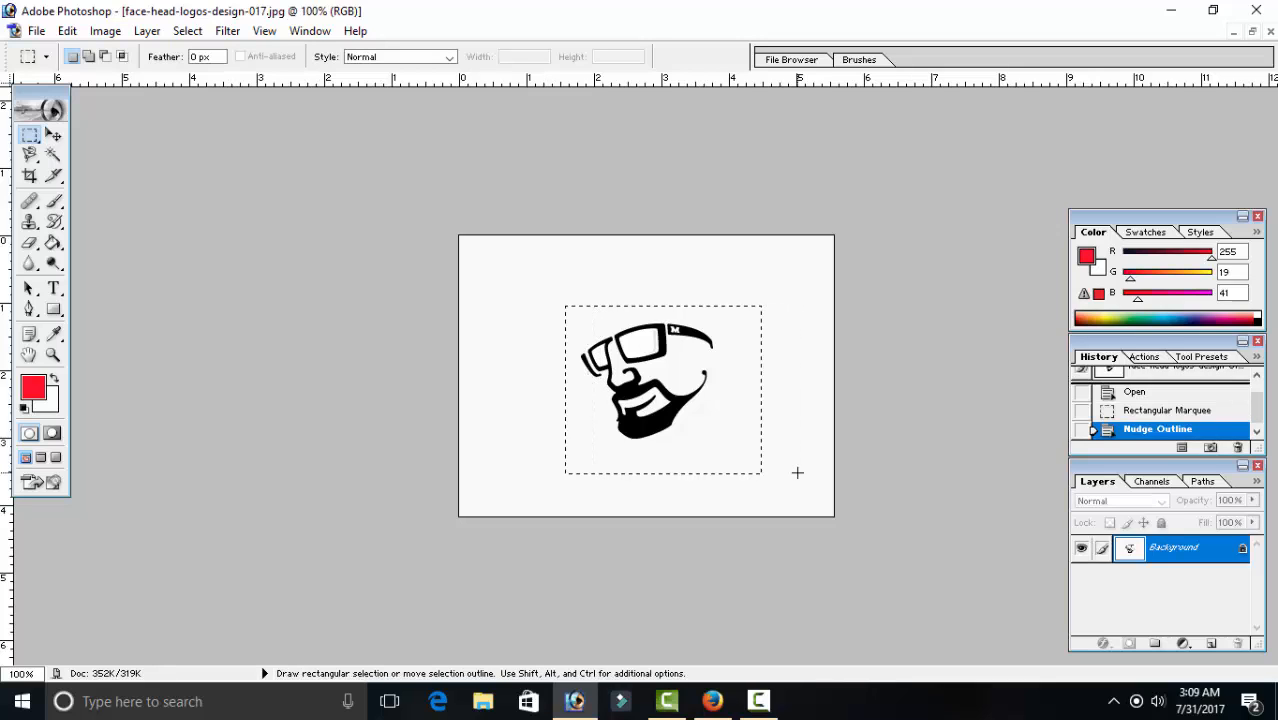
Rotate the selected face logo slightly clockwise with Free Transform, apply the rotation and deselect
{"action": "key", "text": "ctrl+t"}
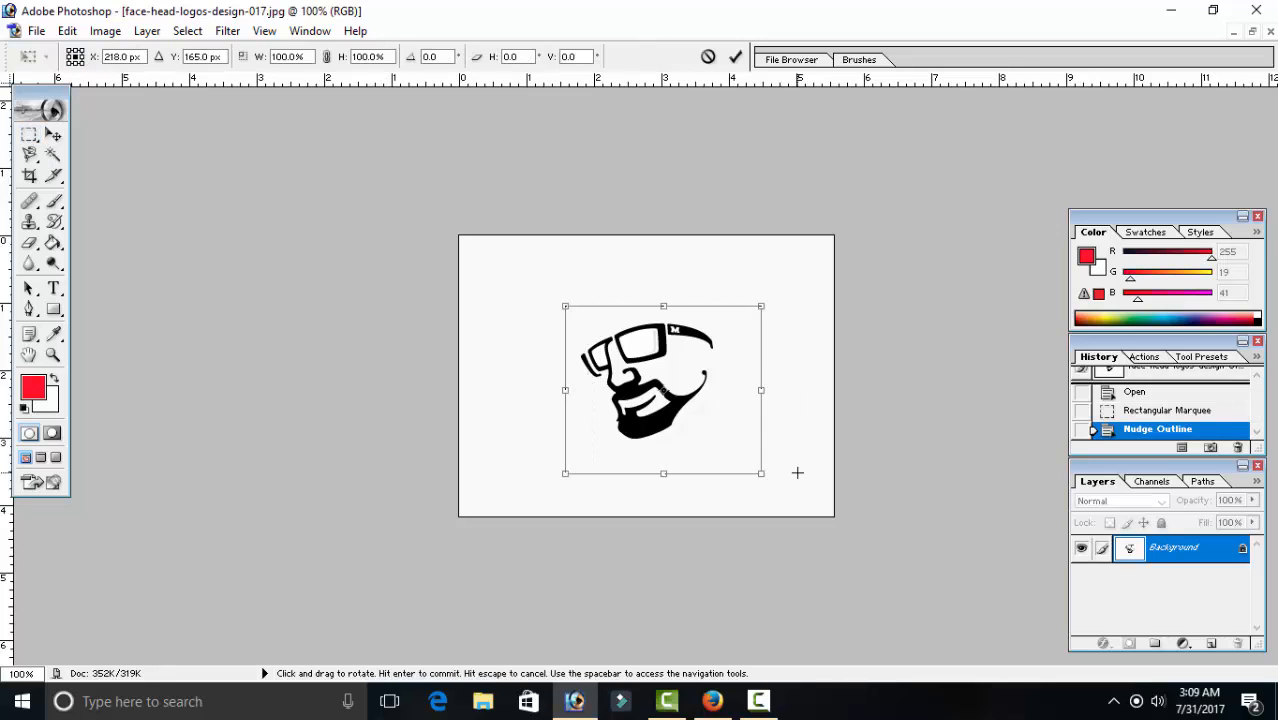
{"action": "left_click_drag", "start_coordinate": [786, 490], "coordinate": [750, 514]}
{"action": "key", "text": "Return"}
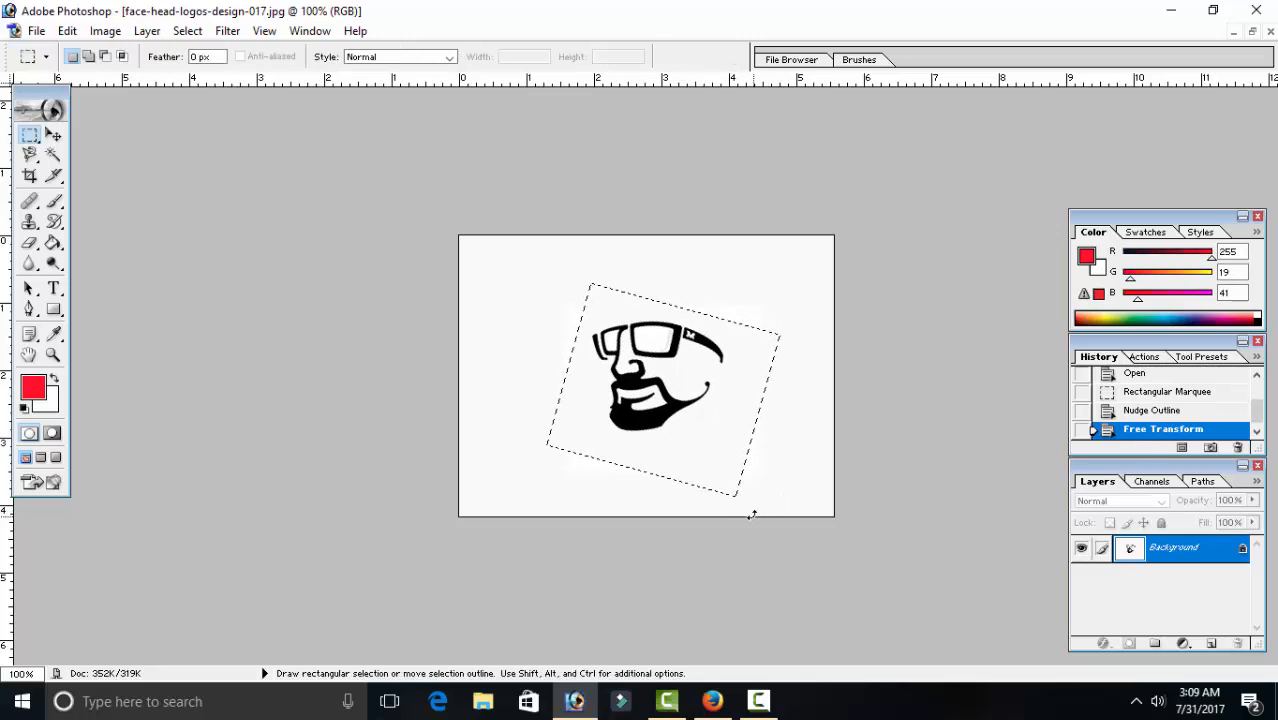
{"action": "left_click", "coordinate": [744, 514]}
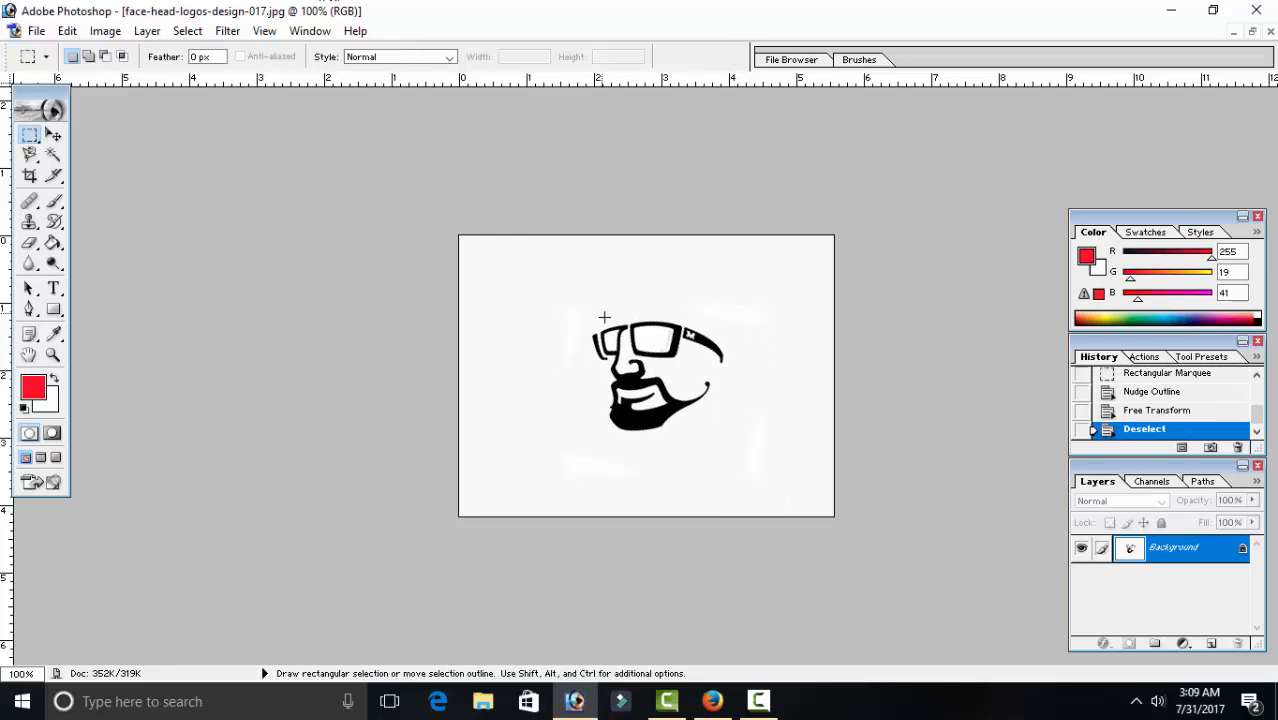
Select the large lens frame of the glasses with the Magic Wand, fill it with yellow-orange RGB 255, 197, 19 and deselect
{"action": "left_click", "coordinate": [53, 156]}
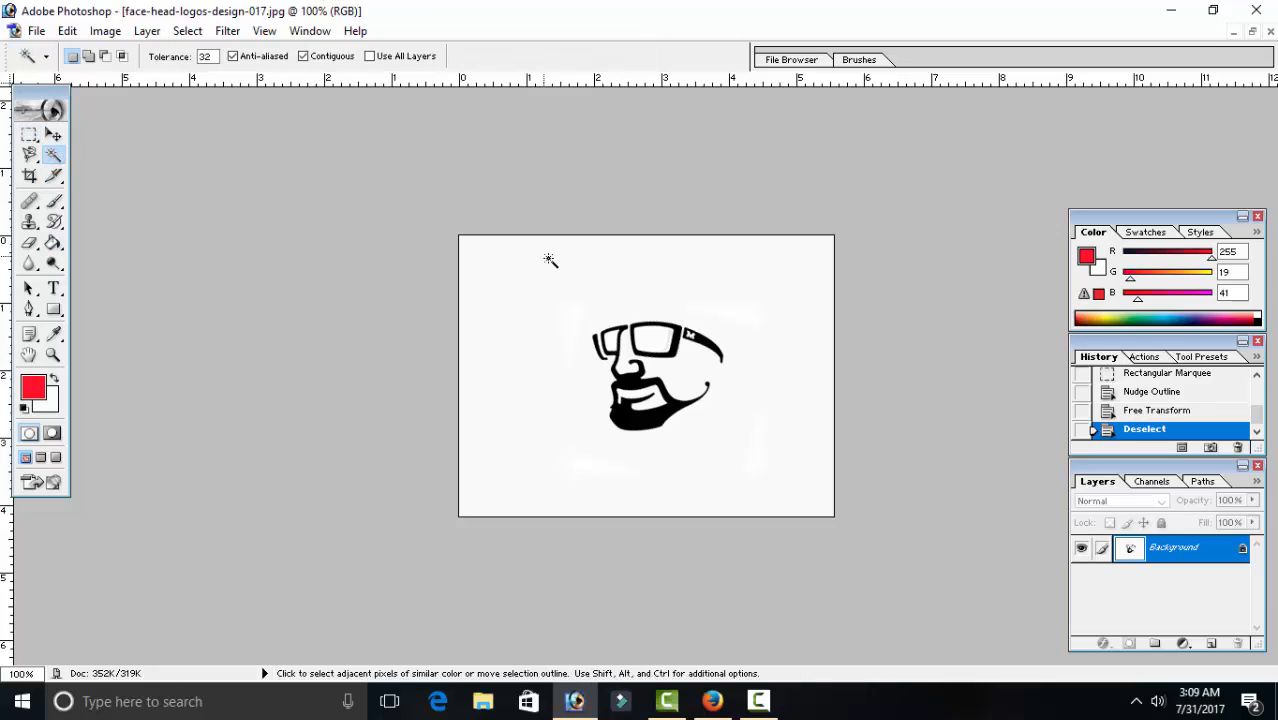
{"action": "left_click", "coordinate": [681, 346]}
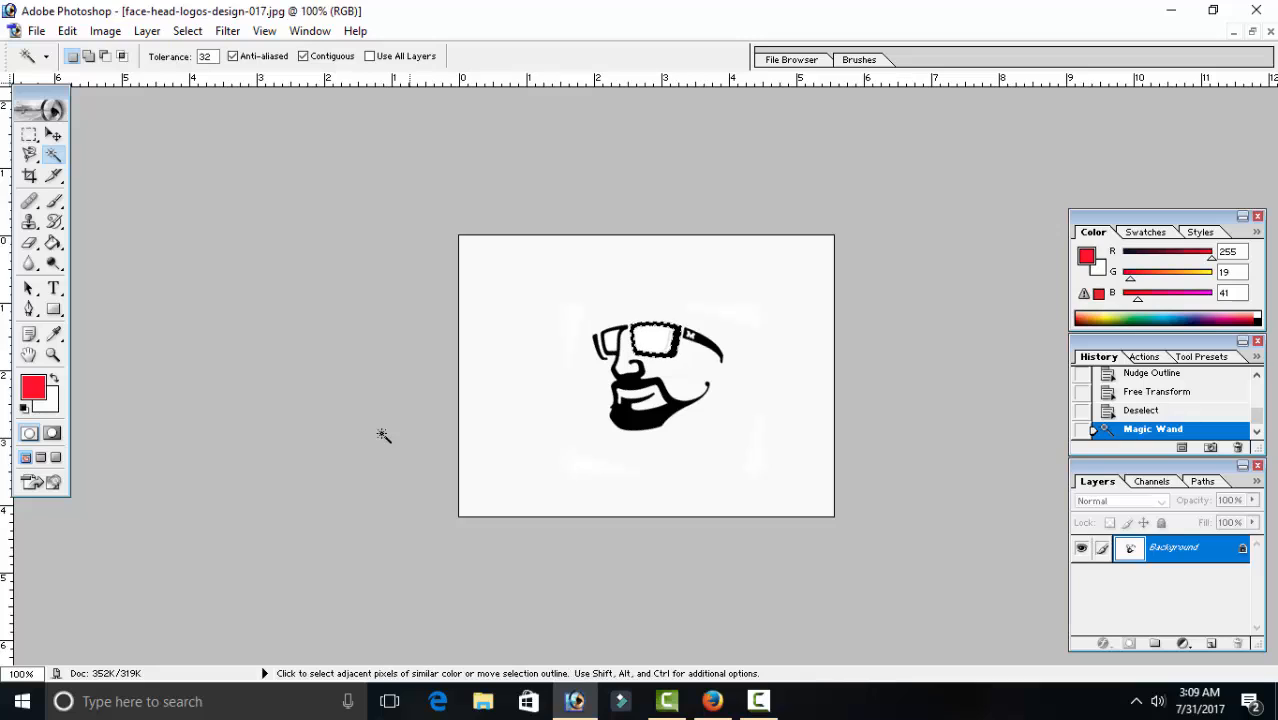
{"action": "left_click", "coordinate": [33, 387]}
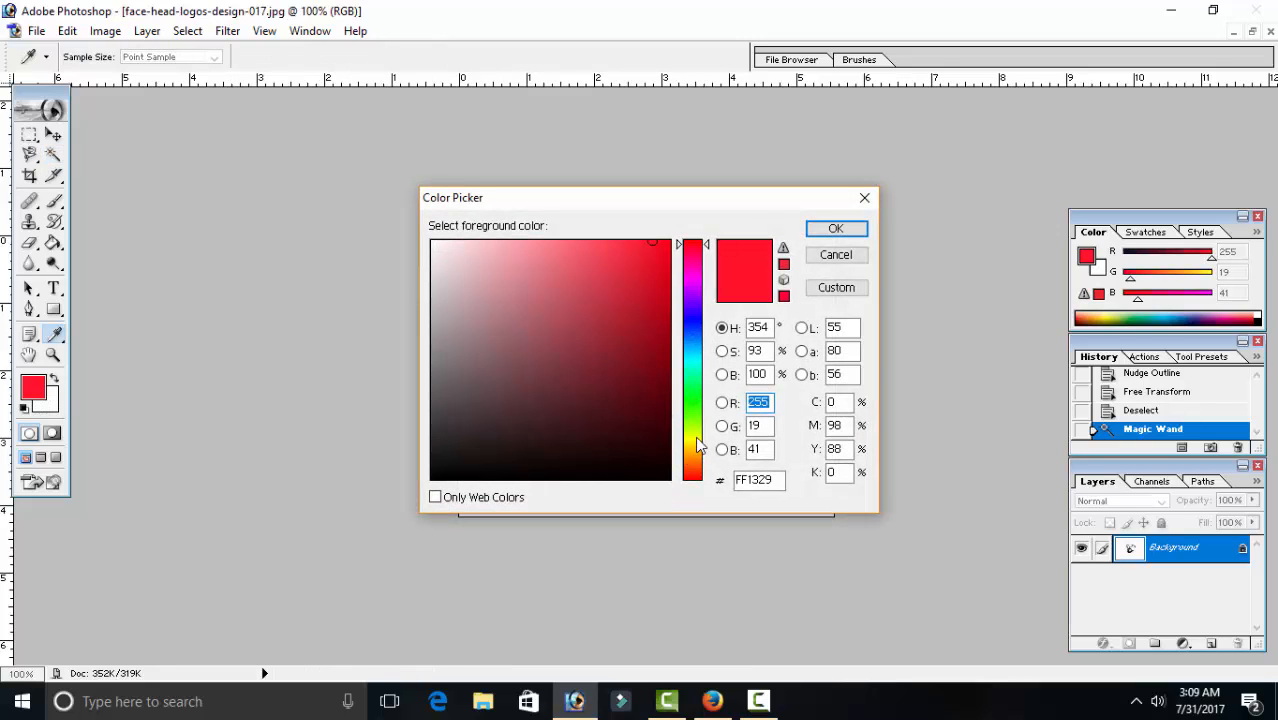
{"action": "left_click_drag", "start_coordinate": [700, 447], "coordinate": [698, 450]}
{"action": "left_click", "coordinate": [836, 228]}
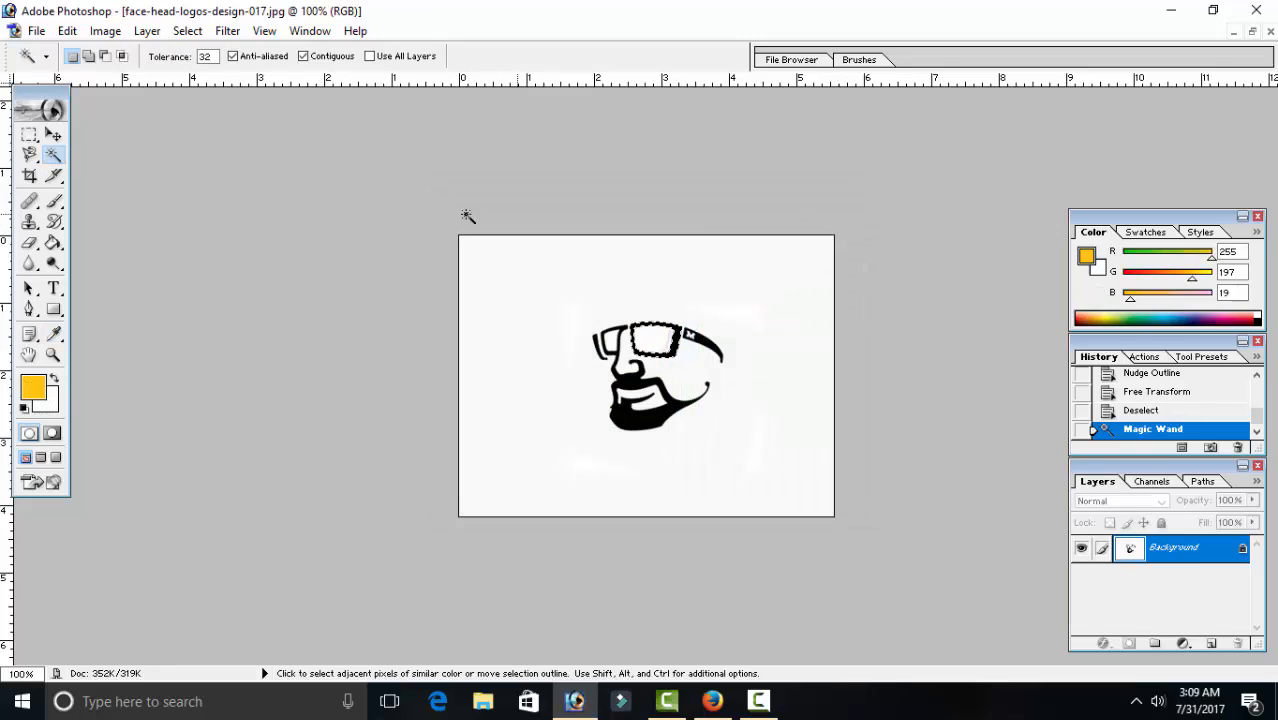
{"action": "left_click", "coordinate": [53, 243]}
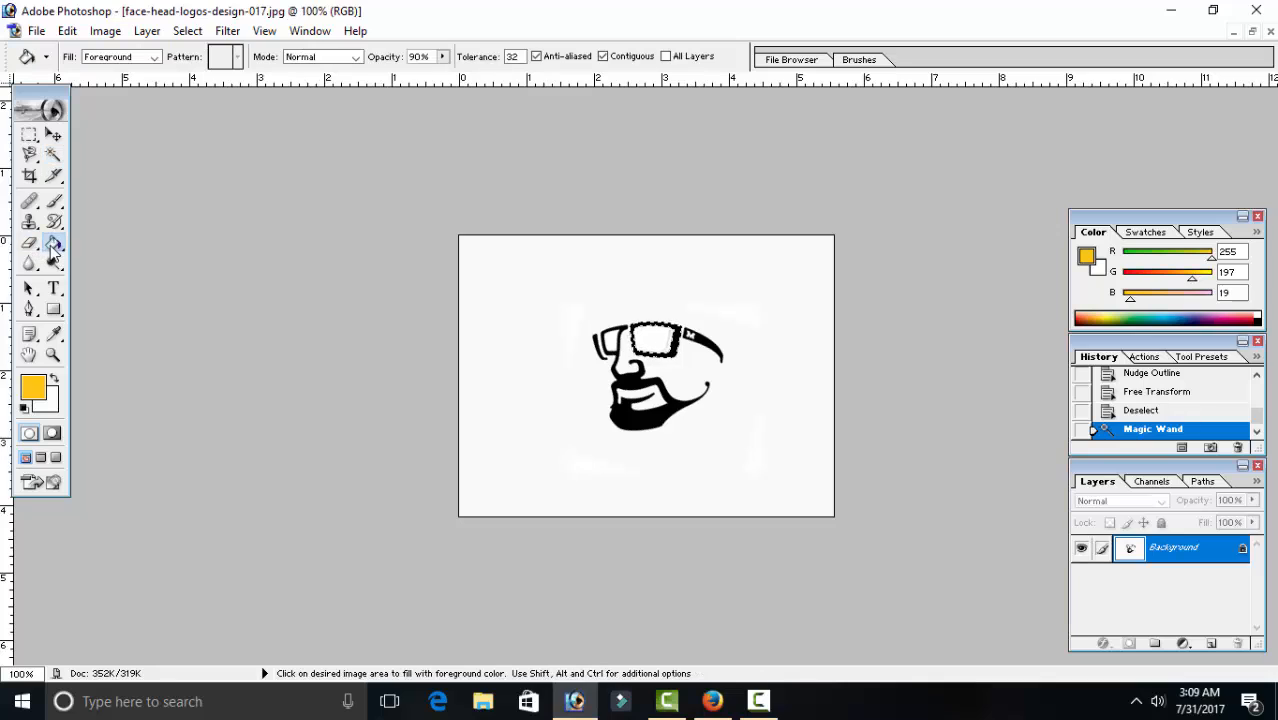
{"action": "left_click", "coordinate": [665, 340]}
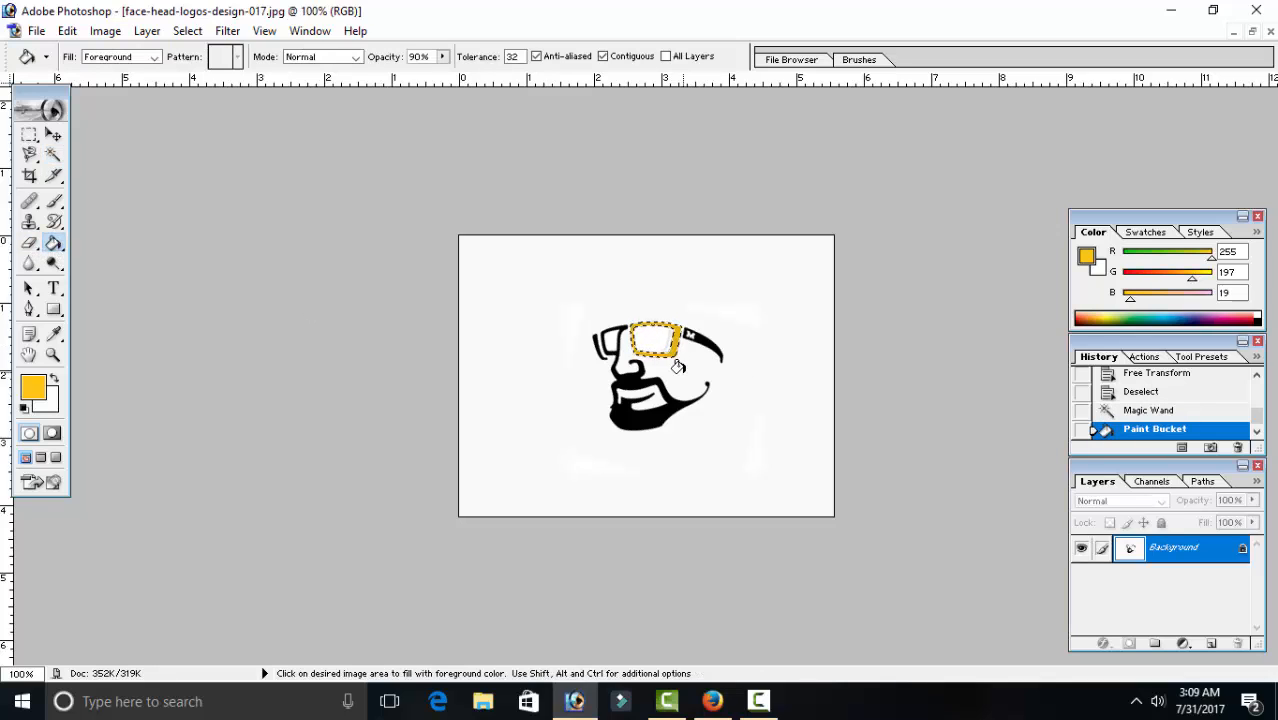
{"action": "key", "text": "ctrl+d"}
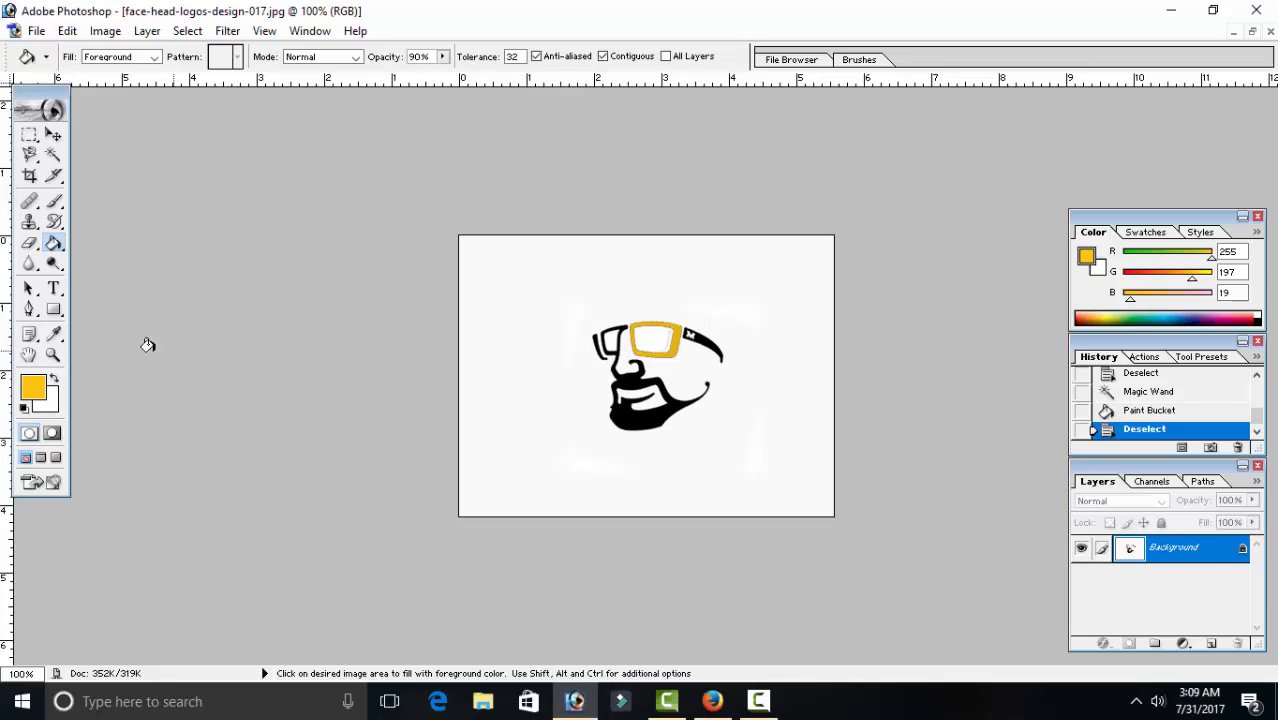
Select the black temple arm of the glasses with the Magic Wand and fill it with the yellow-orange foreground colour
{"action": "left_click", "coordinate": [53, 155]}
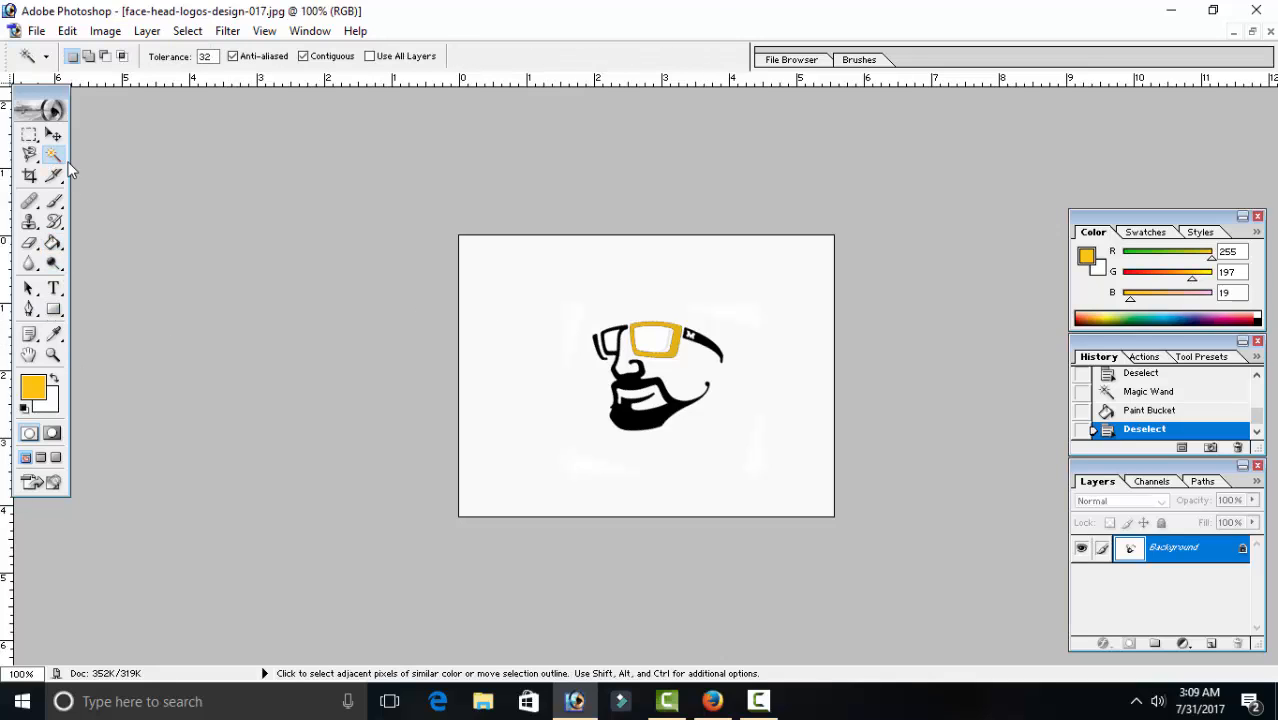
{"action": "left_click", "coordinate": [710, 348]}
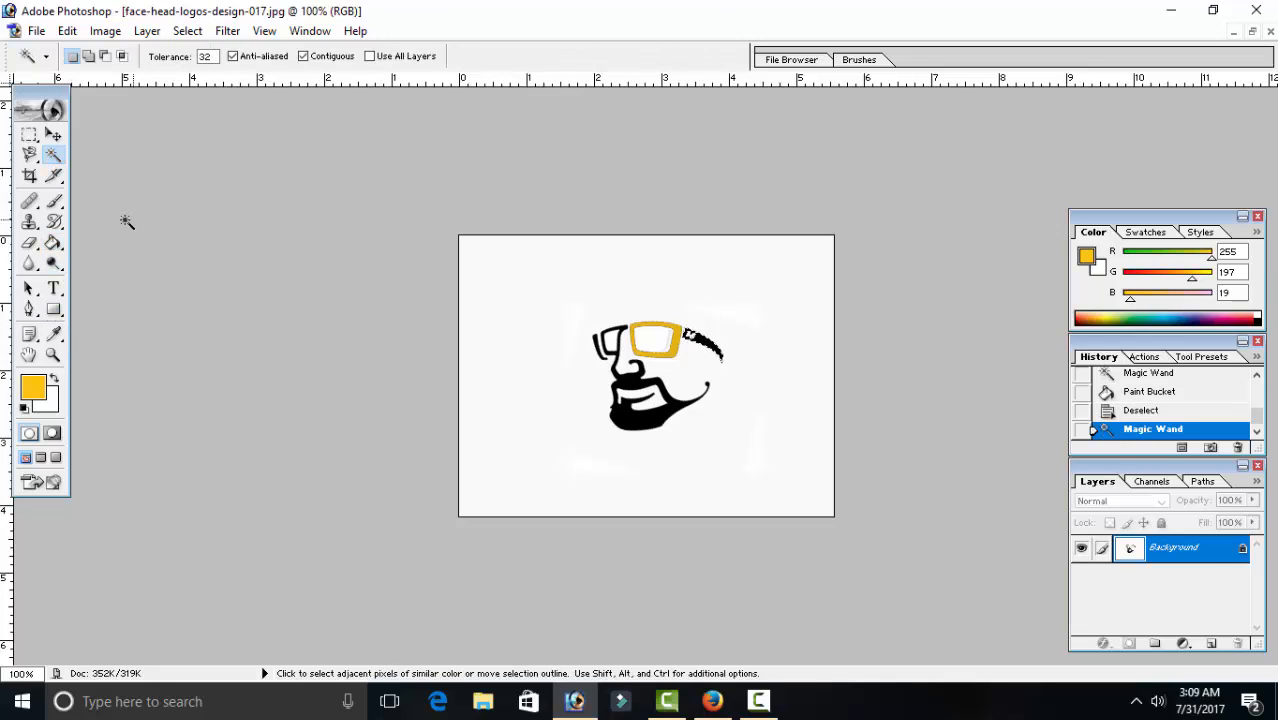
{"action": "left_click", "coordinate": [54, 244]}
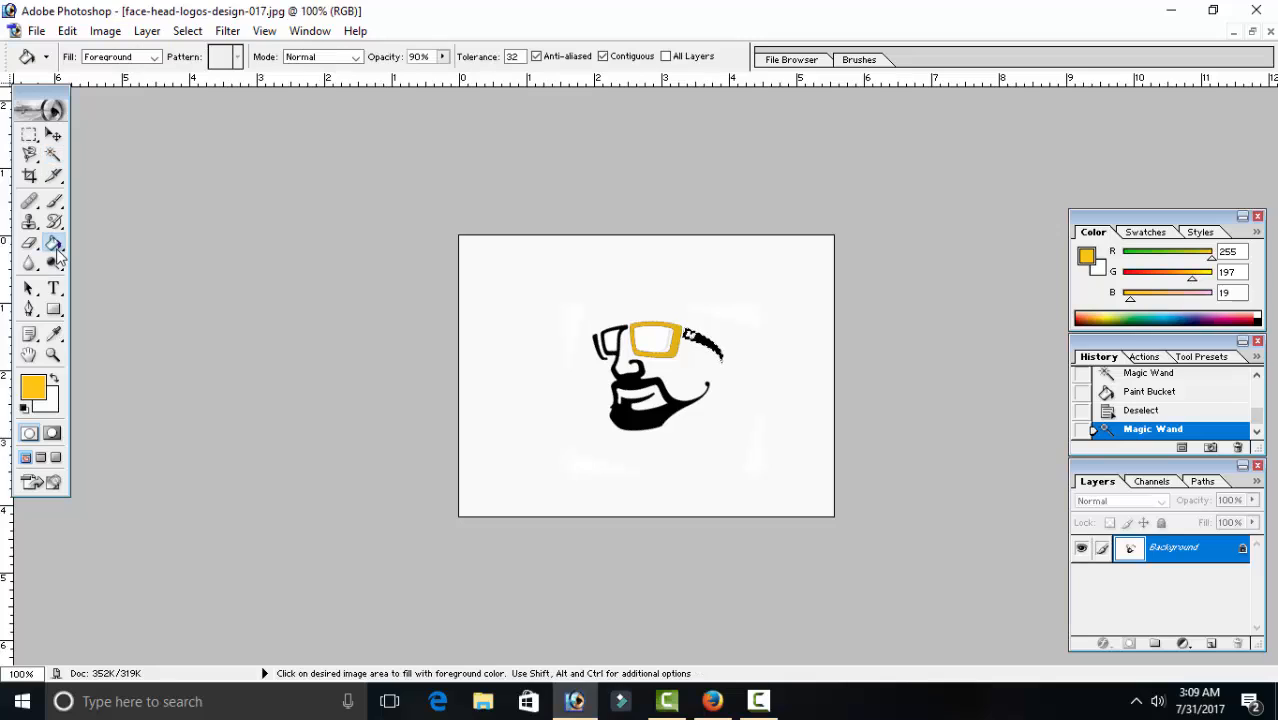
{"action": "left_click", "coordinate": [689, 333]}
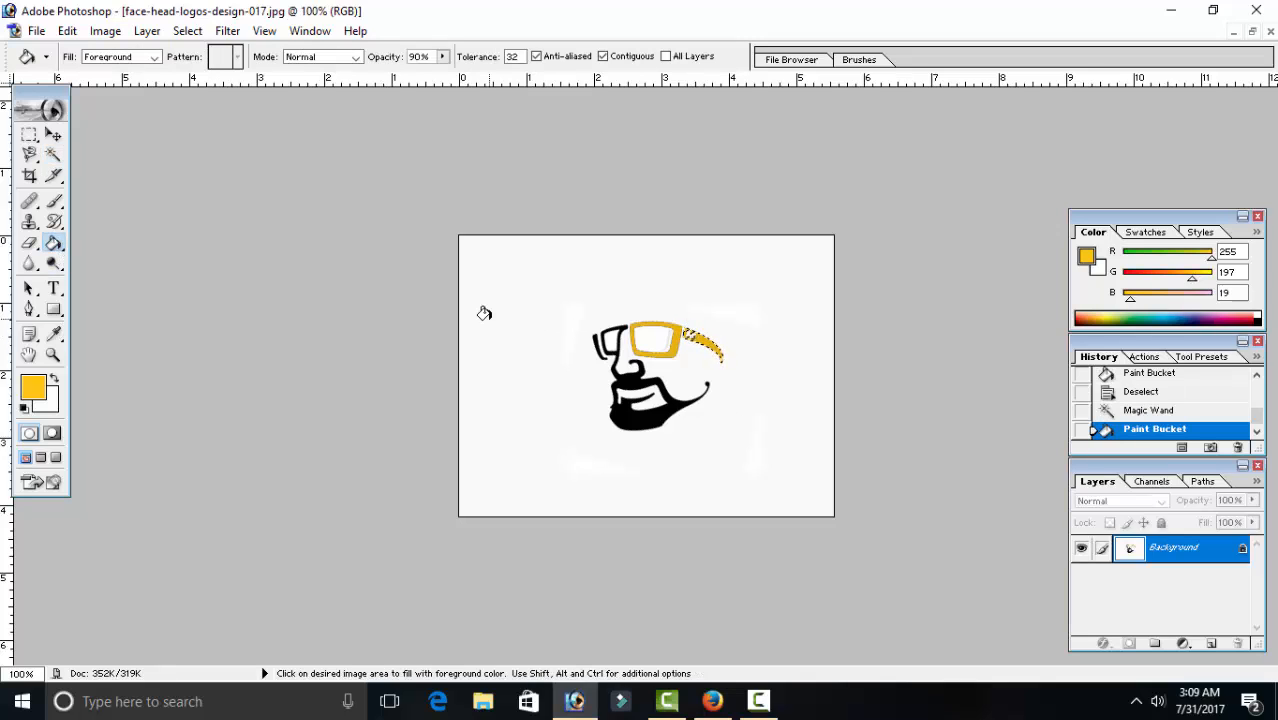
Select the small outer piece at the far left of the glasses, fill it with yellow-orange and deselect
{"action": "left_click", "coordinate": [53, 155]}
{"action": "left_click", "coordinate": [596, 342]}
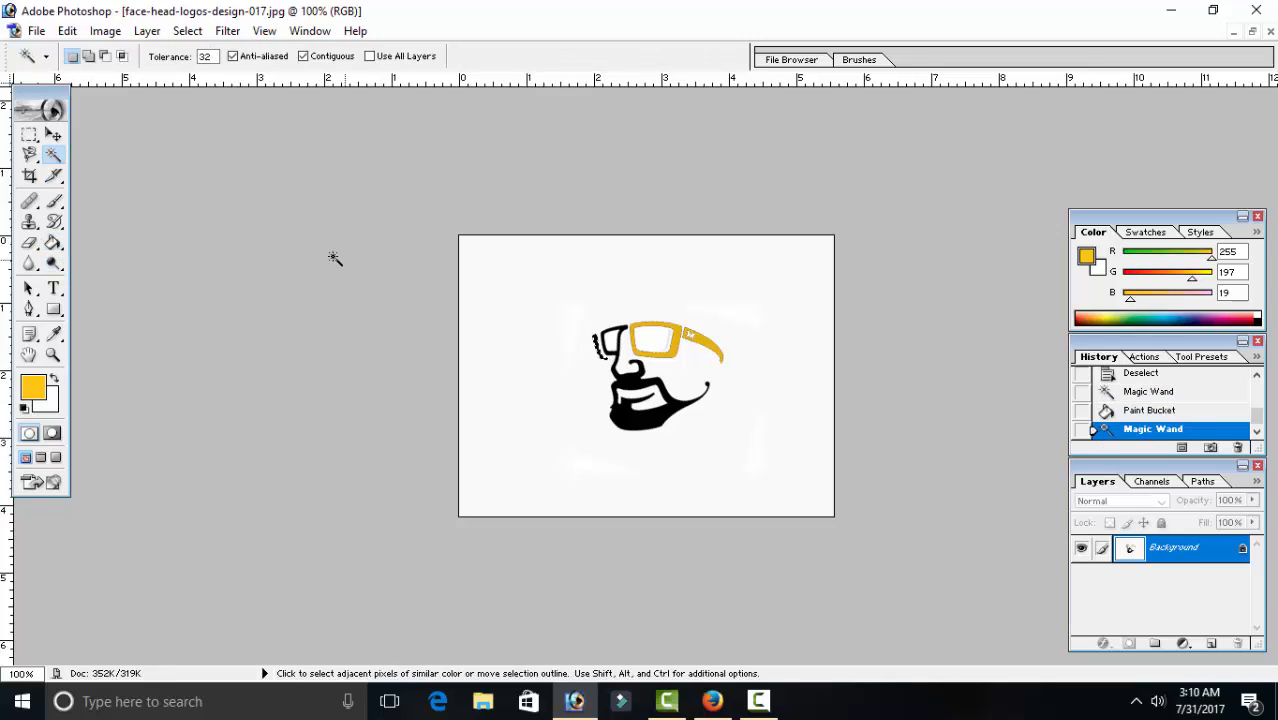
{"action": "left_click", "coordinate": [54, 244]}
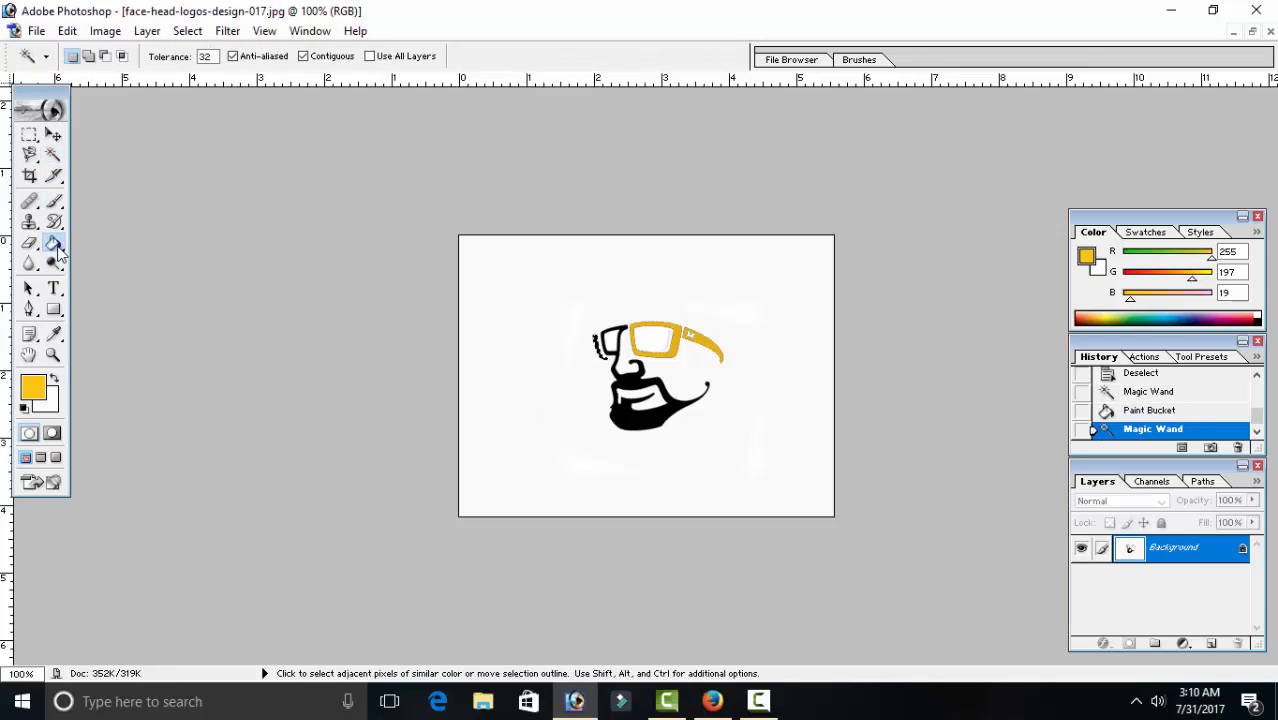
{"action": "left_click", "coordinate": [590, 339]}
{"action": "left_click", "coordinate": [590, 339]}
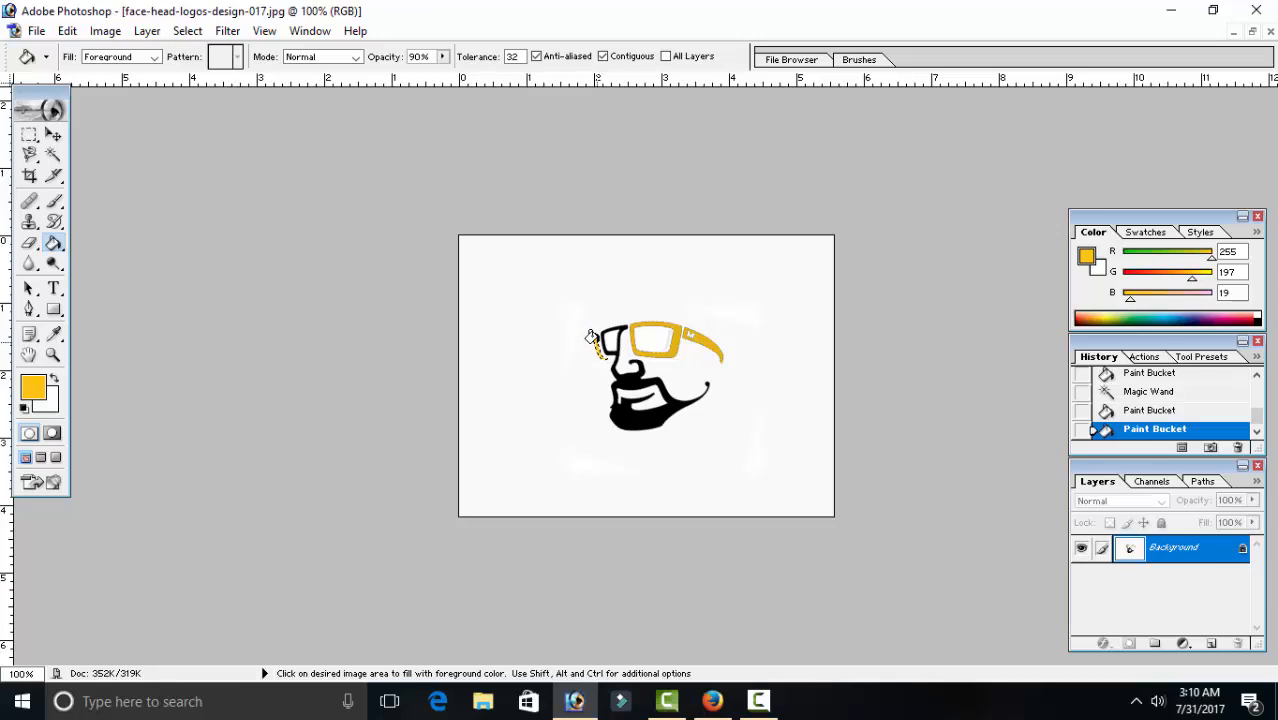
{"action": "left_click", "coordinate": [591, 338]}
{"action": "key", "text": "ctrl+d"}
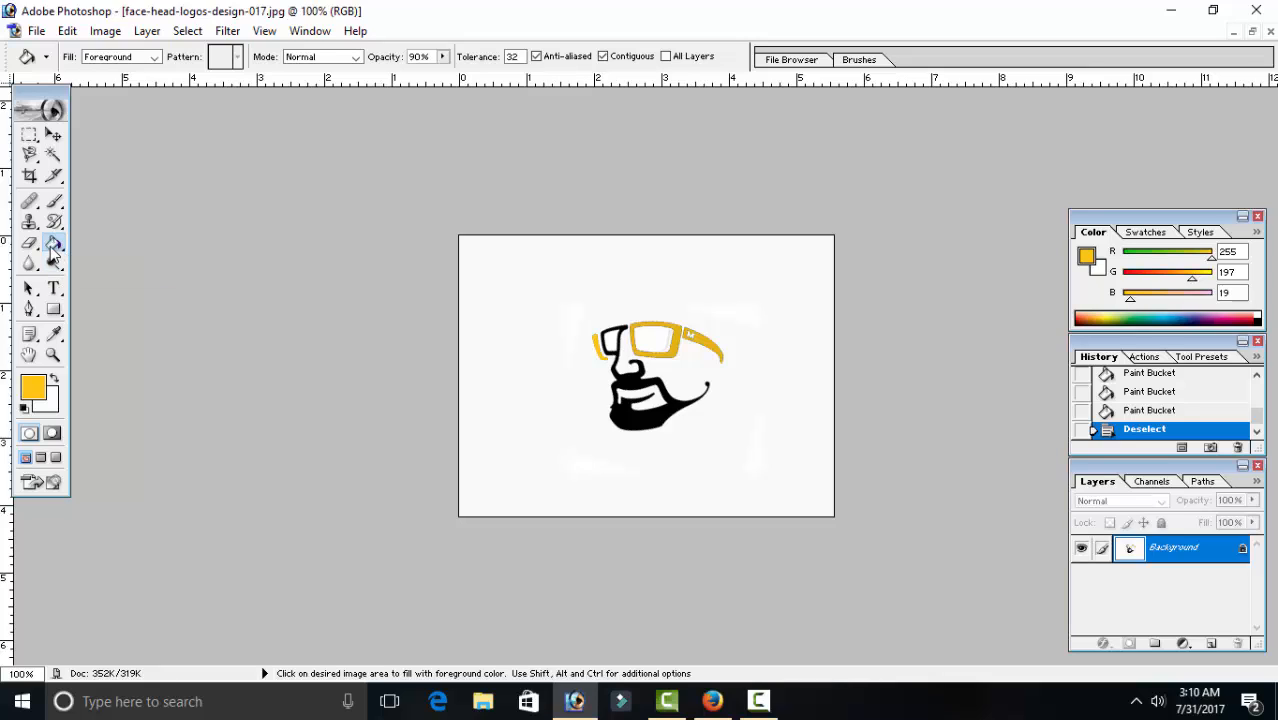
{"action": "left_click", "coordinate": [54, 156]}
{"action": "left_click", "coordinate": [617, 331]}
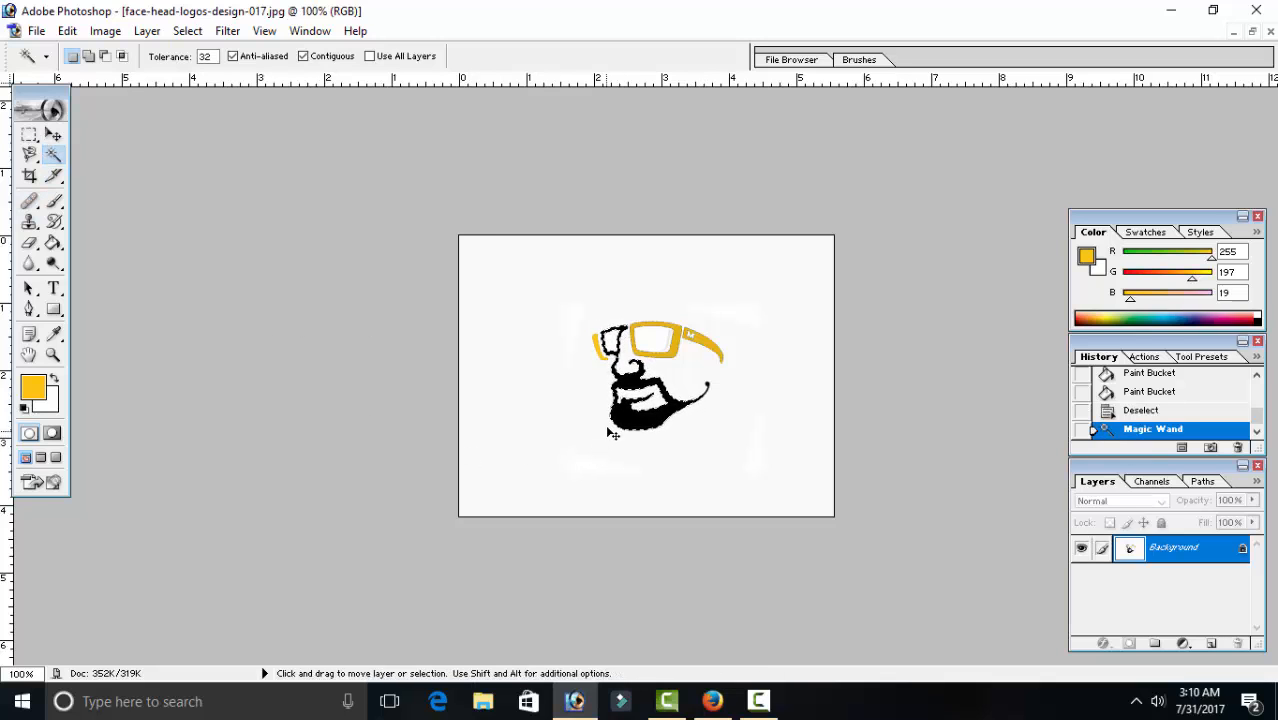
{"action": "key", "text": "super"}
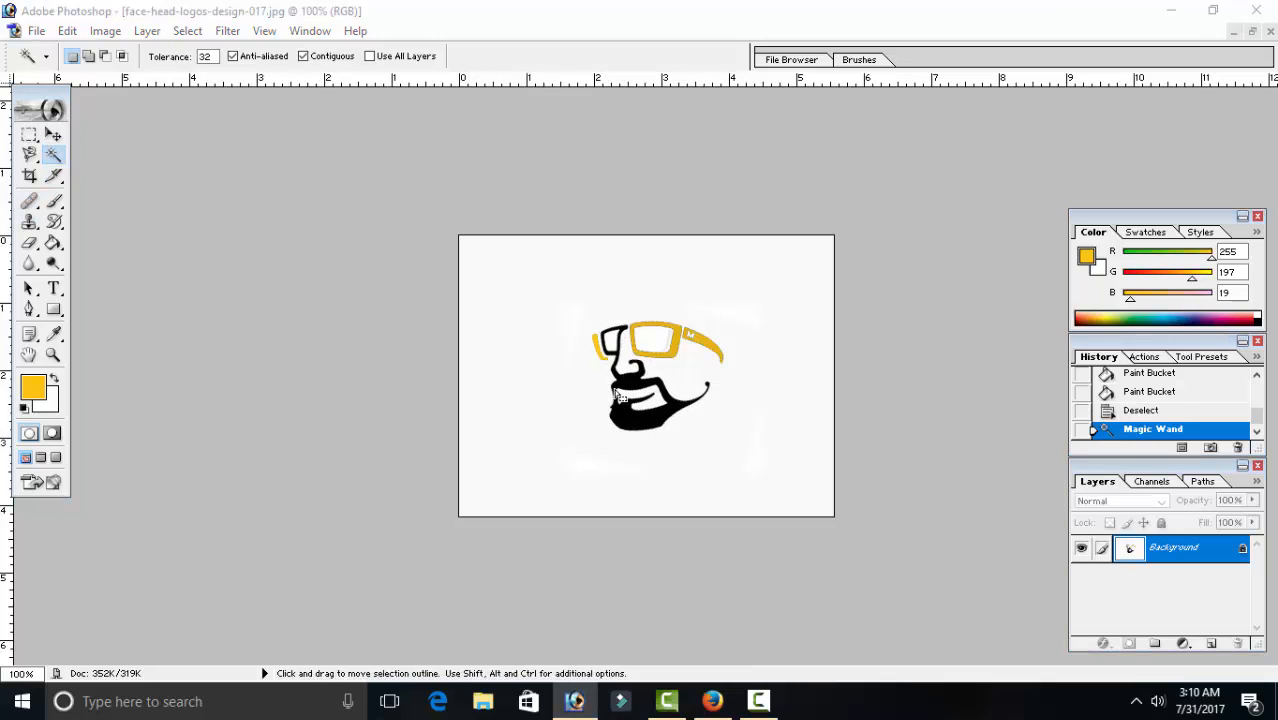
{"action": "left_click", "coordinate": [947, 285]}
{"action": "left_click", "coordinate": [805, 365]}
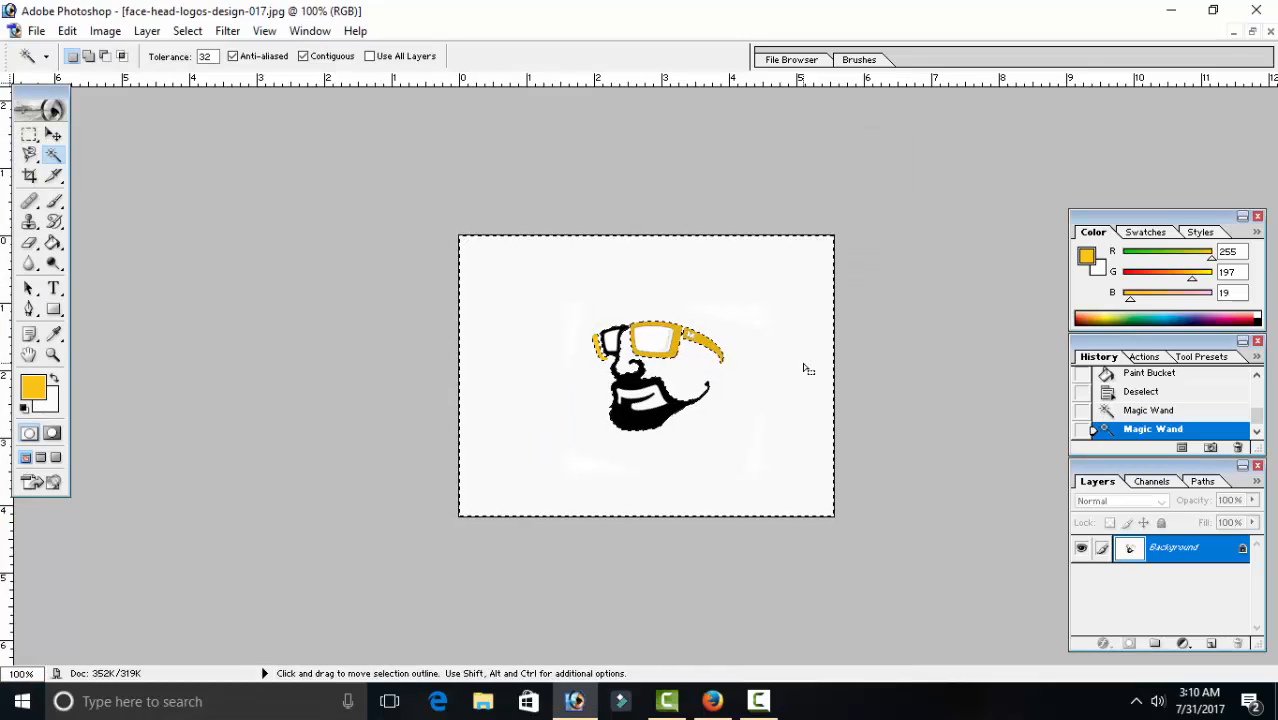
{"action": "key", "text": "ctrl+d"}
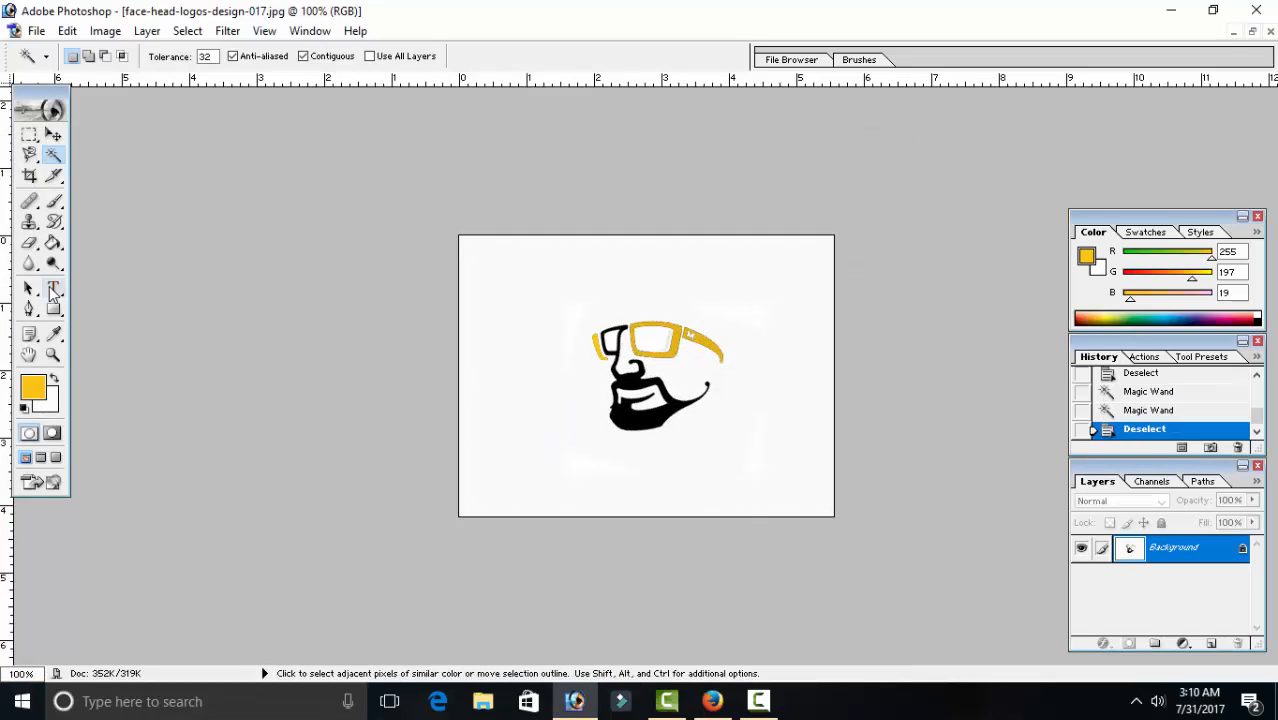
Draw a rectangular marquee around the small left lens frame, fill its black outline with yellow-orange and deselect
{"action": "left_click", "coordinate": [29, 134]}
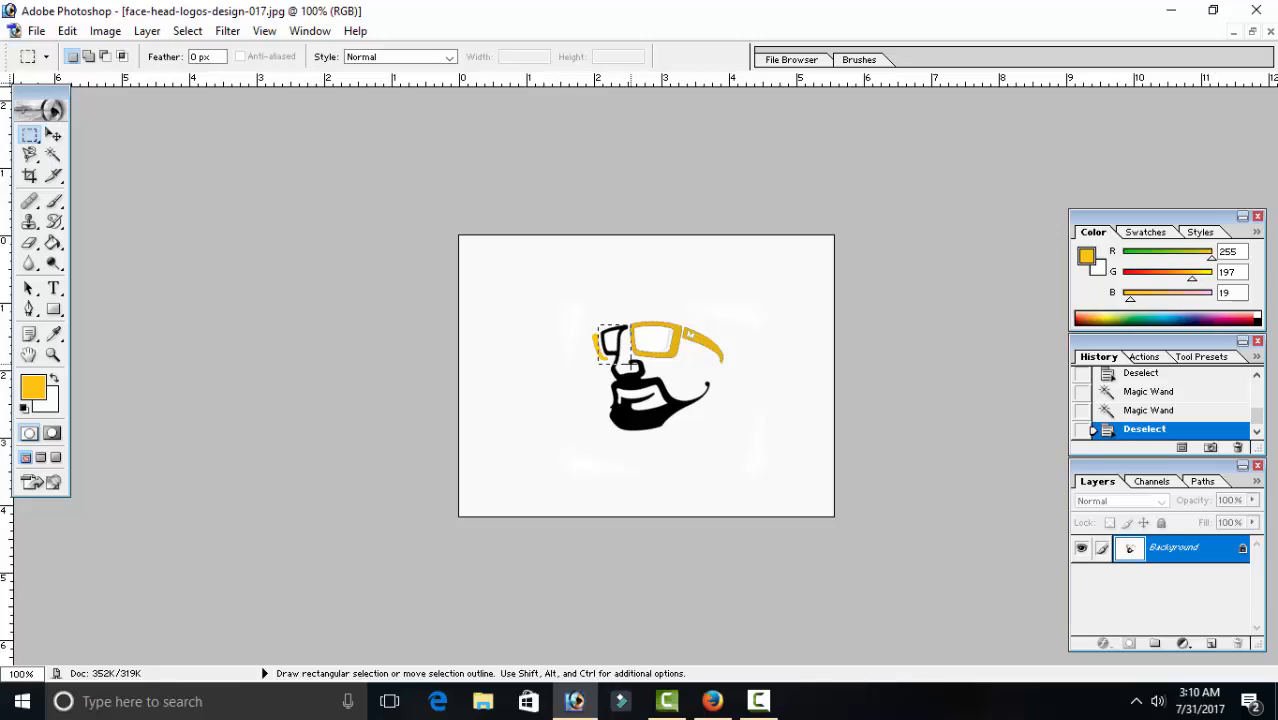
{"action": "left_click_drag", "start_coordinate": [627, 355], "coordinate": [624, 356]}
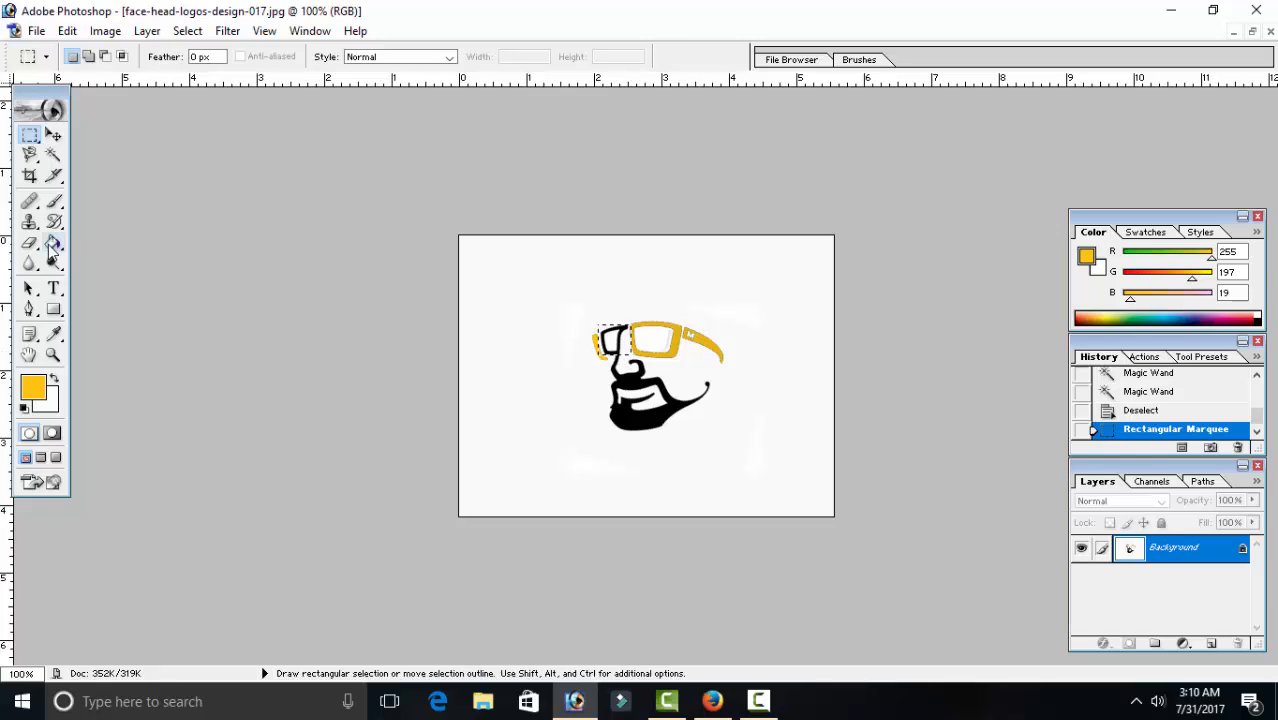
{"action": "left_click", "coordinate": [53, 243]}
{"action": "left_click", "coordinate": [611, 337]}
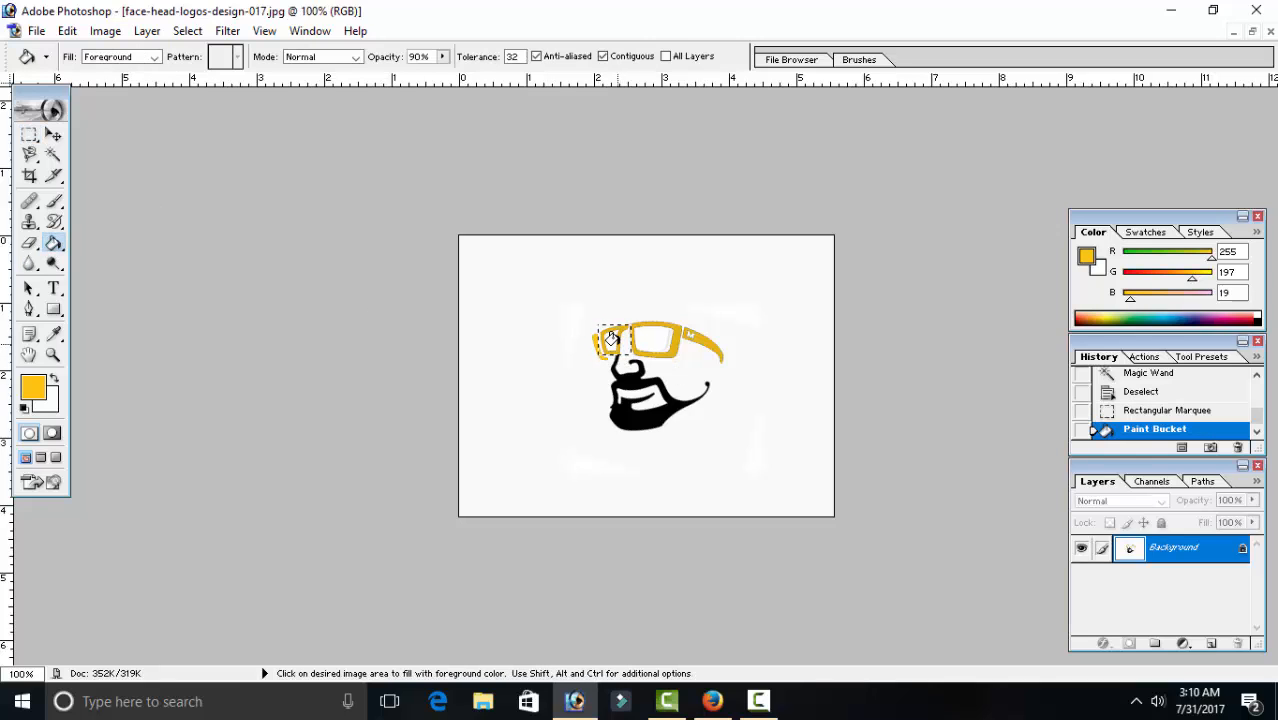
{"action": "key", "text": "ctrl+d"}
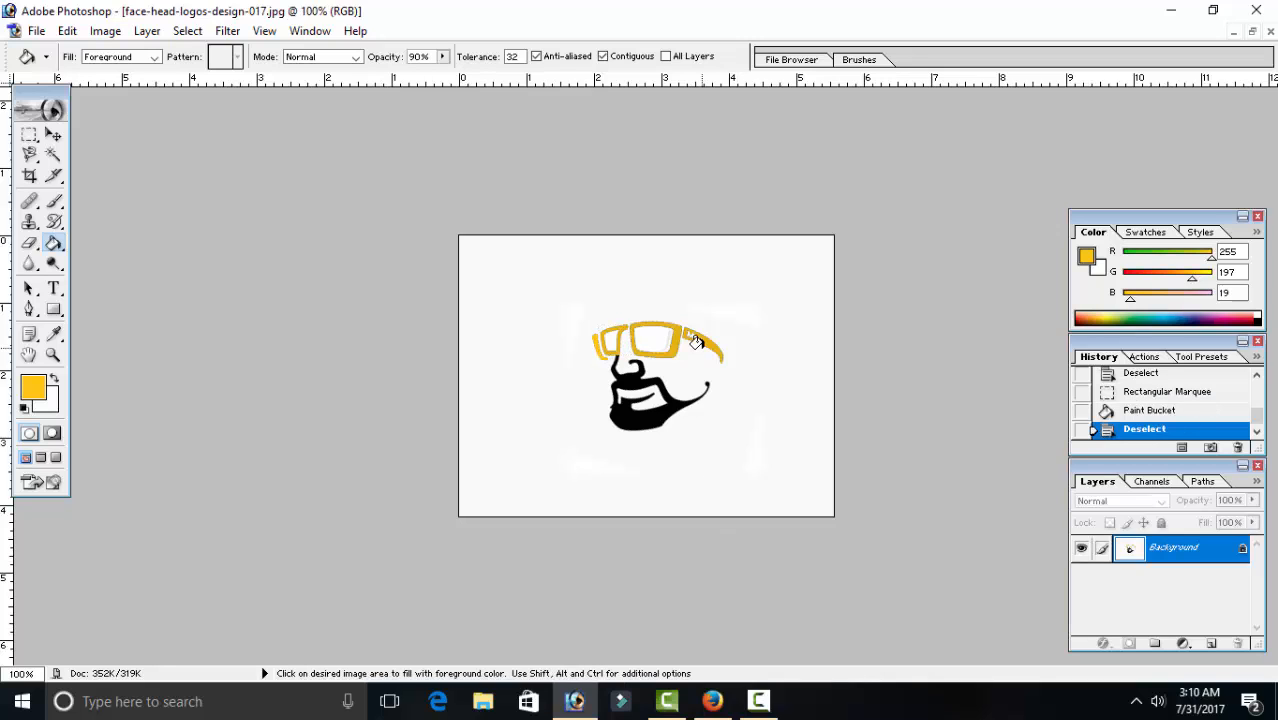
Set the foreground colour to pinkish red, RGB 244, 48, 89
{"action": "left_click", "coordinate": [33, 386]}
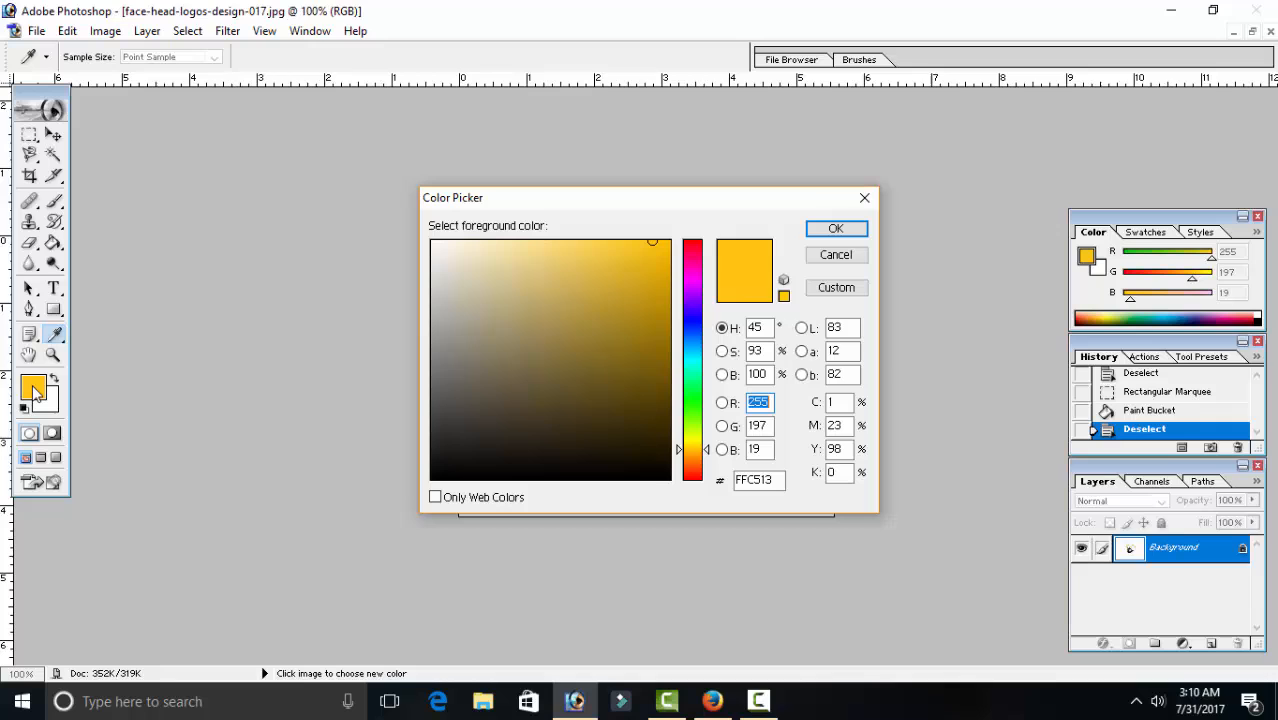
{"action": "left_click", "coordinate": [693, 318]}
{"action": "left_click_drag", "start_coordinate": [693, 322], "coordinate": [687, 249]}
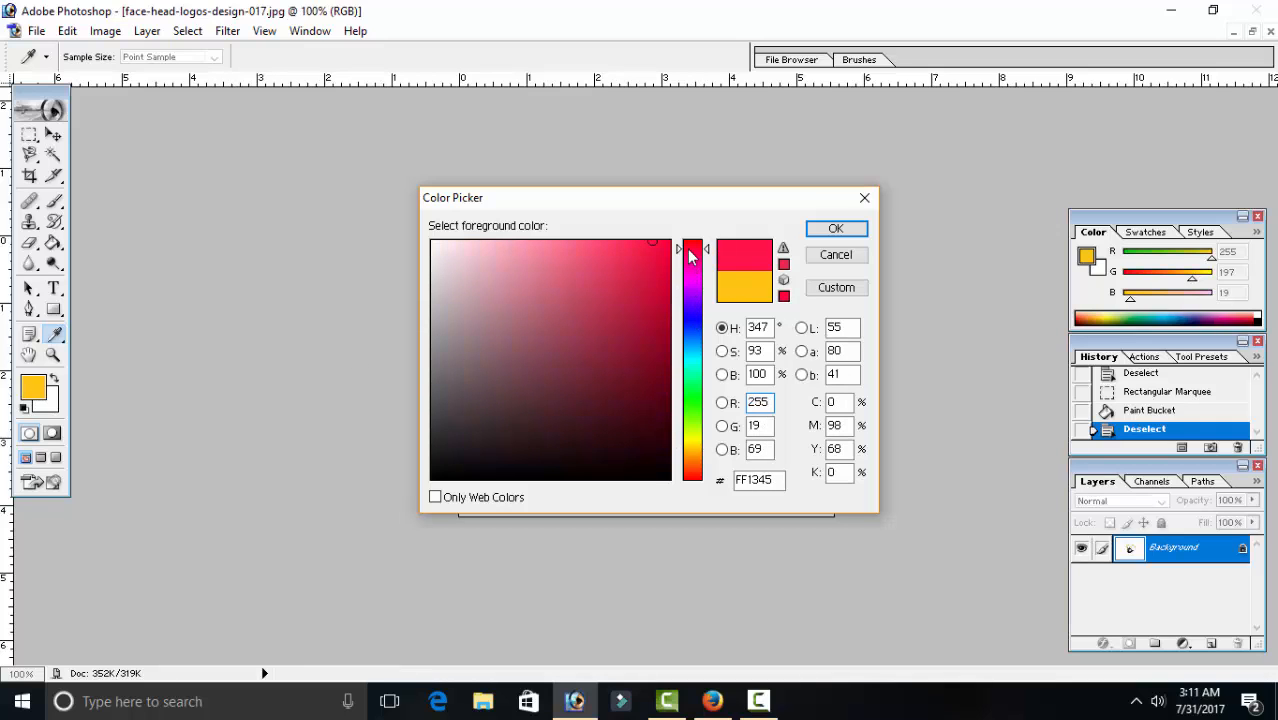
{"action": "left_click", "coordinate": [625, 251]}
{"action": "left_click", "coordinate": [836, 229]}
{"action": "key", "text": "g"}
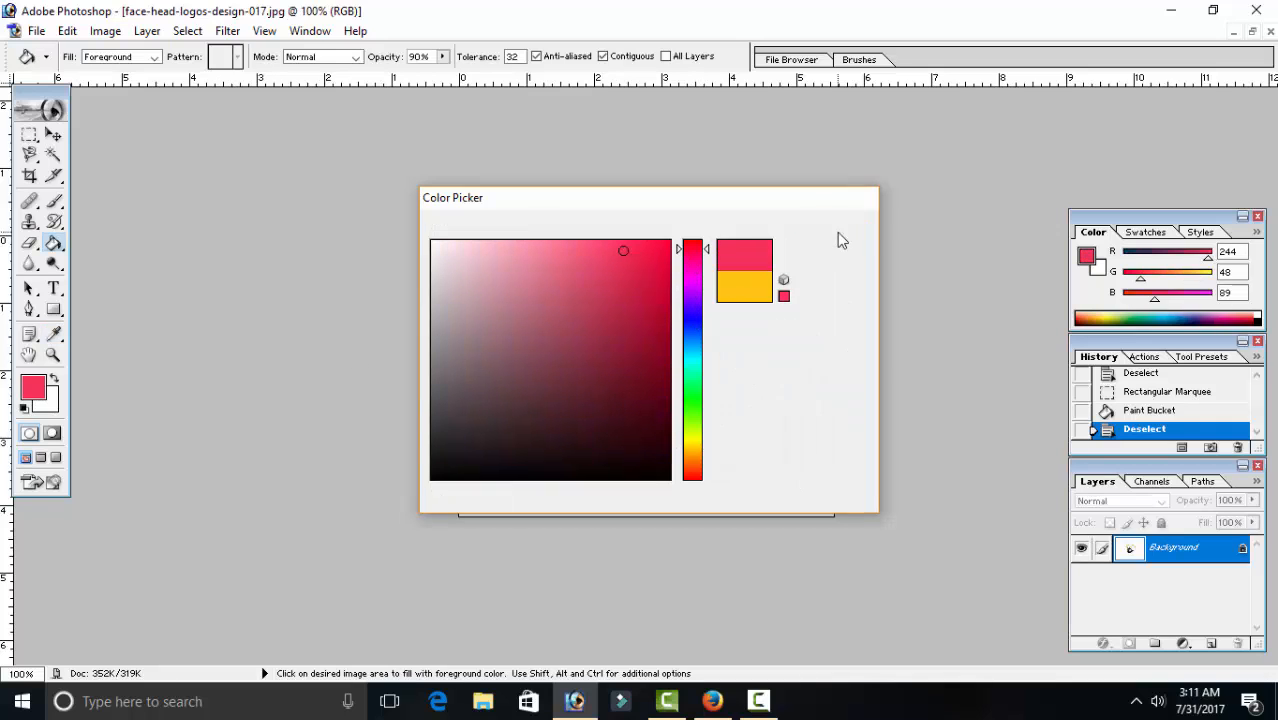
Select the connected black nose, mouth and beard shape with the Magic Wand, fill it with the pinkish red and deselect
{"action": "left_click", "coordinate": [56, 156]}
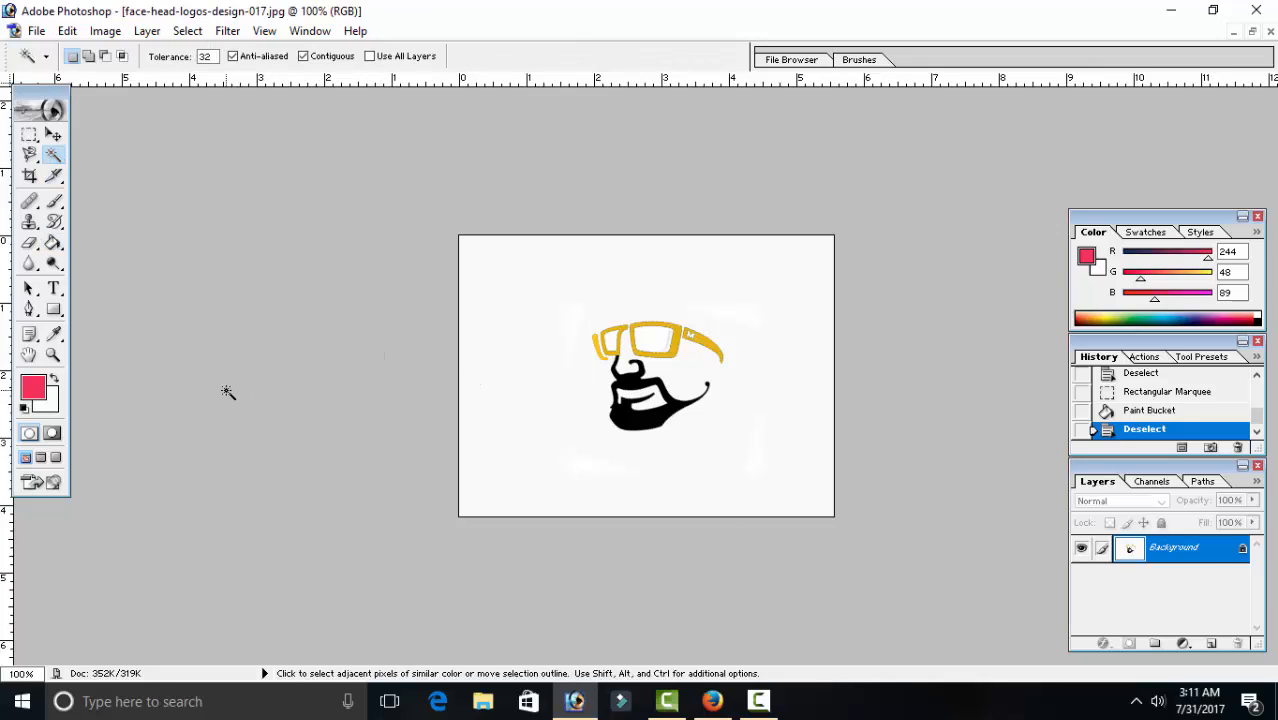
{"action": "left_click", "coordinate": [666, 426]}
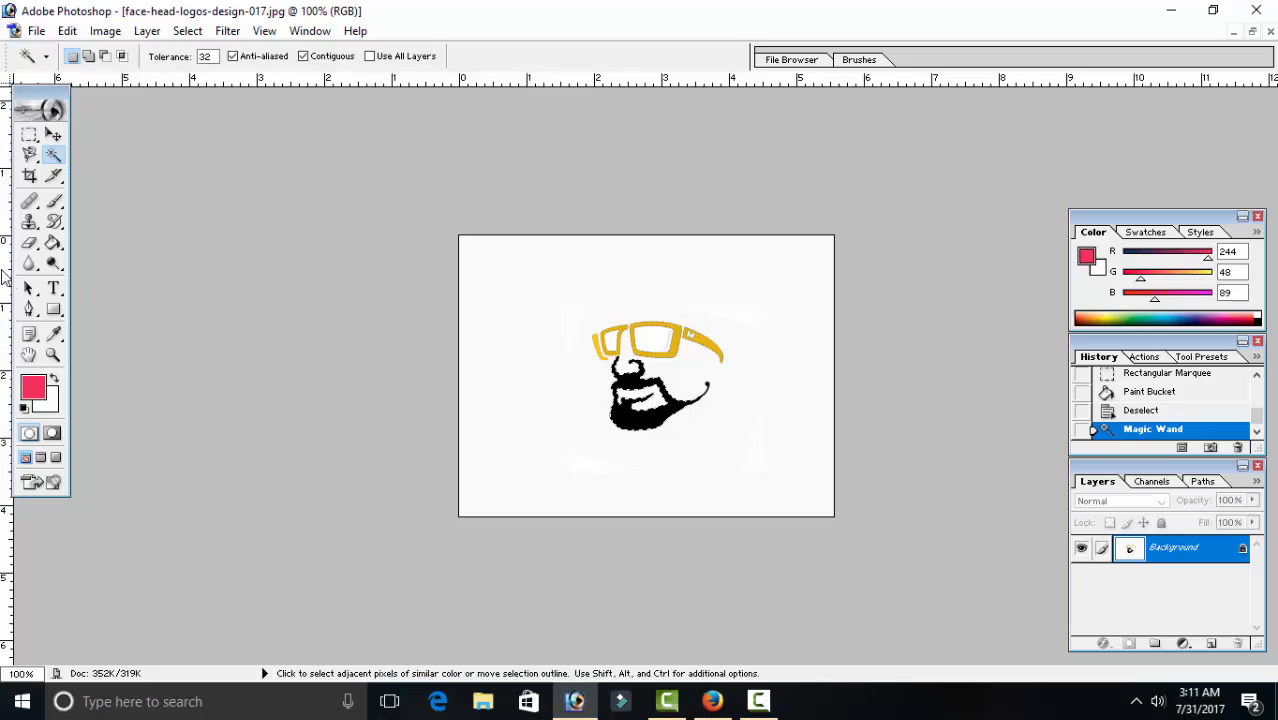
{"action": "key", "text": "g"}
{"action": "left_click", "coordinate": [690, 405]}
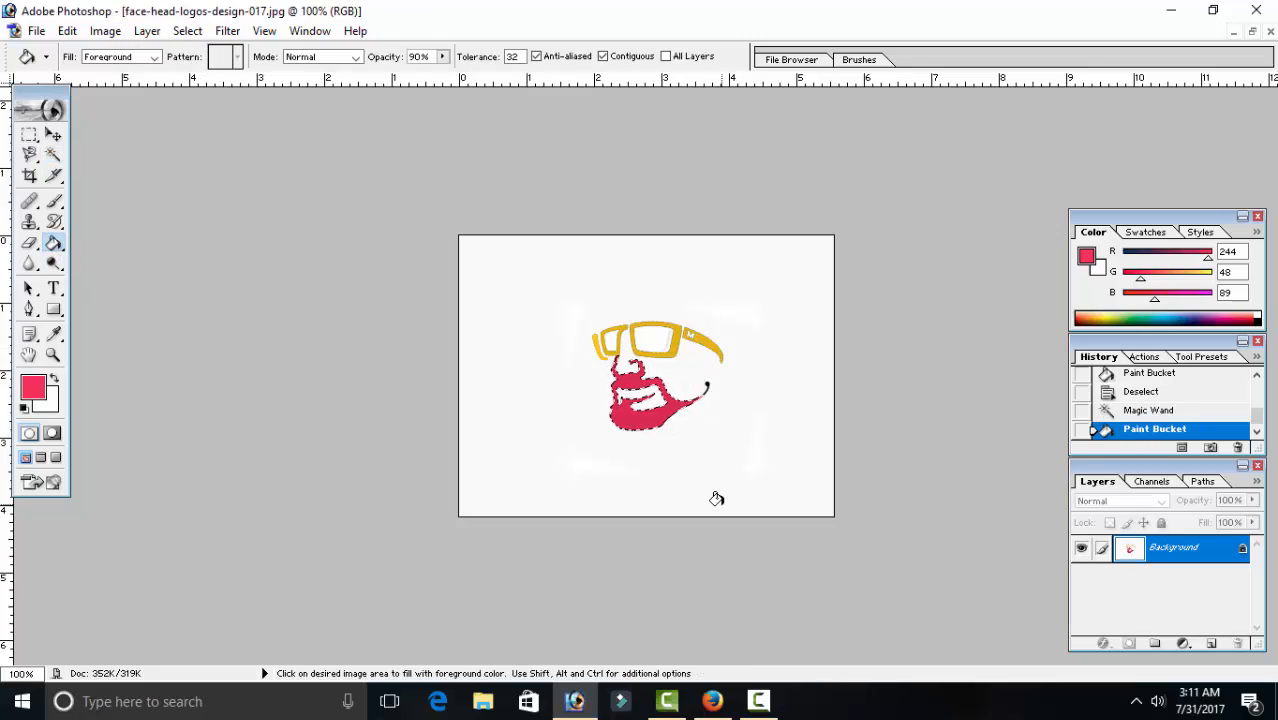
{"action": "key", "text": "ctrl+d"}
{"action": "scroll", "coordinate": [716, 499], "scroll_direction": "up", "scroll_amount": 2}
{"action": "scroll", "coordinate": [716, 499], "scroll_direction": "up", "scroll_amount": 1}
{"action": "scroll", "coordinate": [716, 499], "scroll_direction": "down", "scroll_amount": 2}
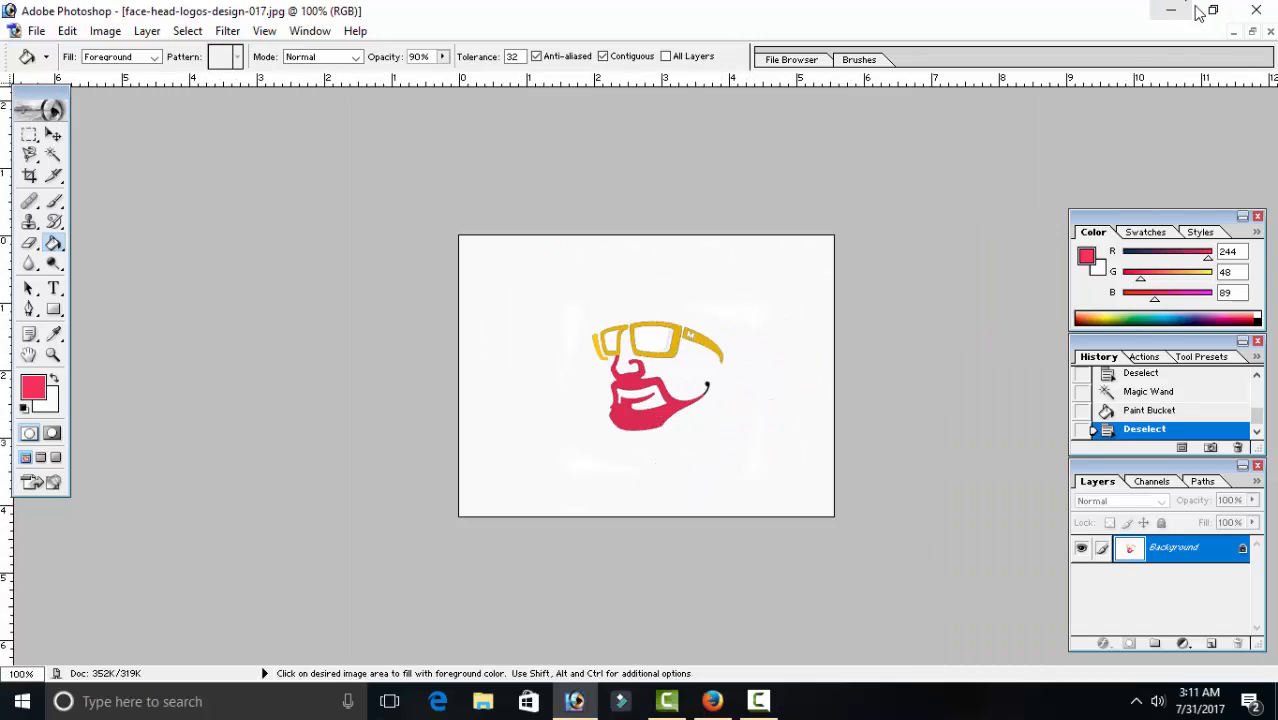
Outline the orange swoosh of the Fox Studio logo with the freehand Lasso and copy it into the face logo image
{"action": "left_click", "coordinate": [1253, 32]}
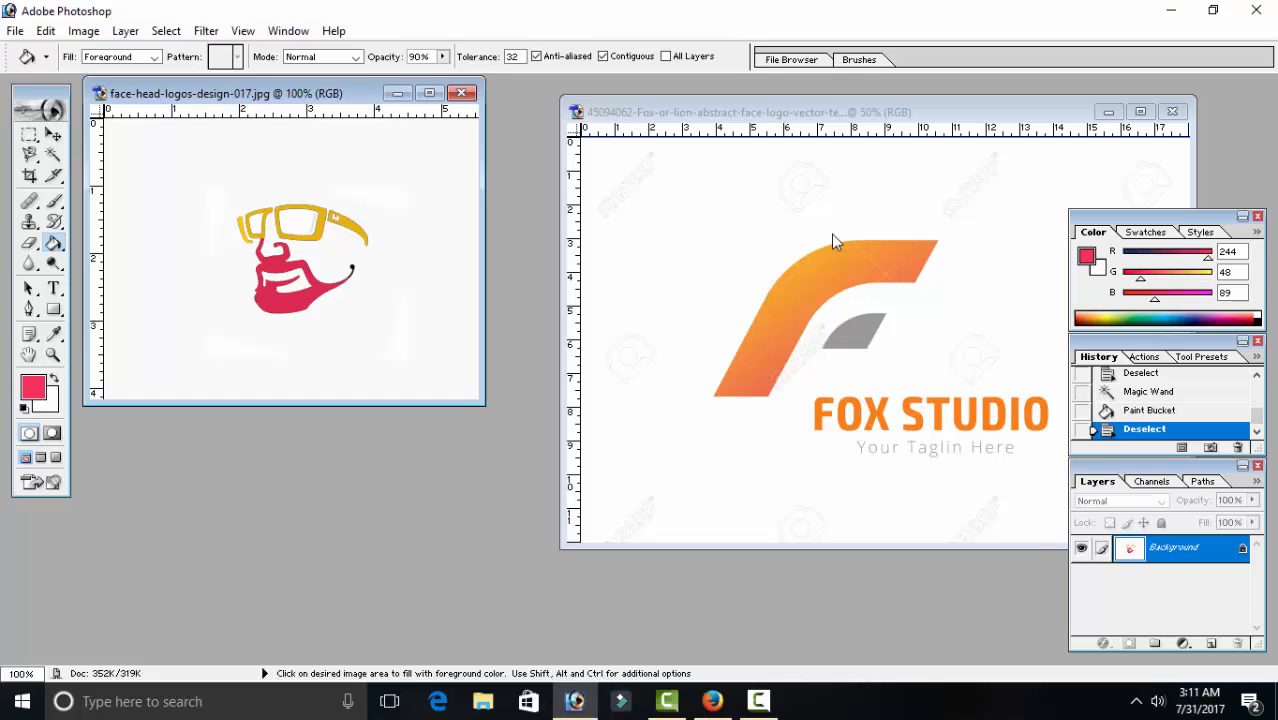
{"action": "left_click", "coordinate": [27, 138]}
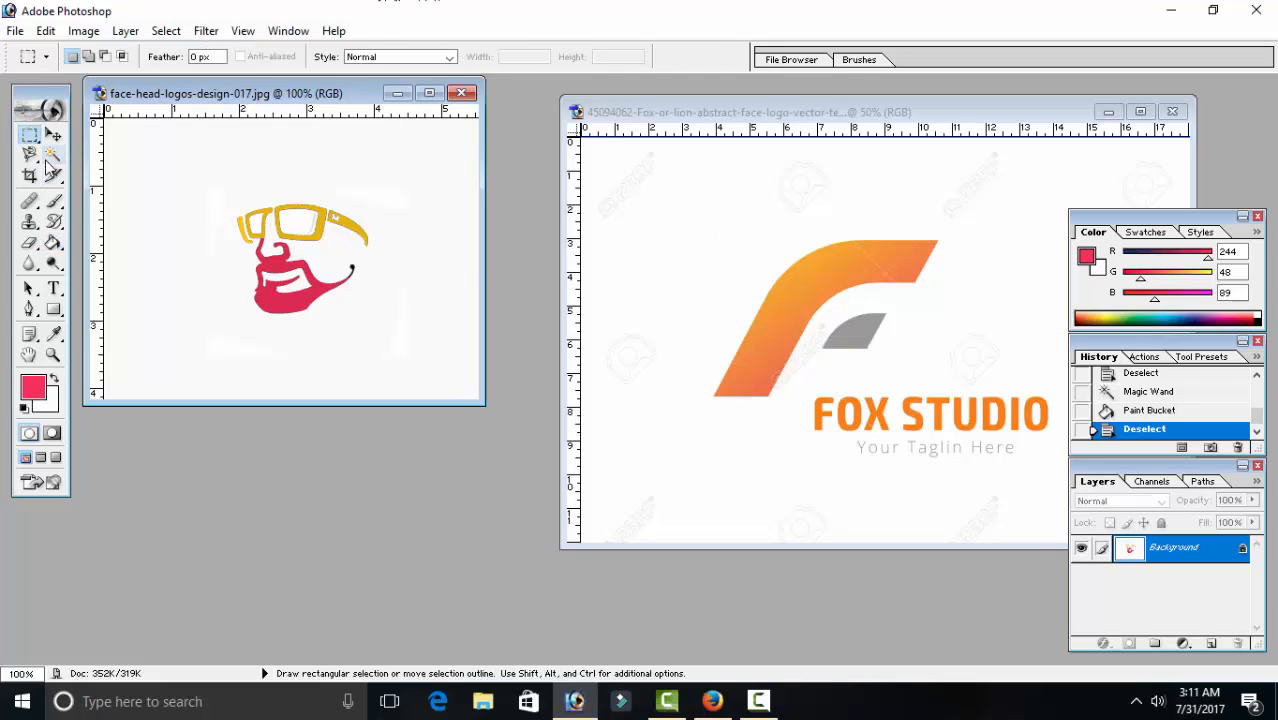
{"action": "left_click", "coordinate": [49, 158]}
{"action": "left_click", "coordinate": [33, 158]}
{"action": "left_click", "coordinate": [153, 156]}
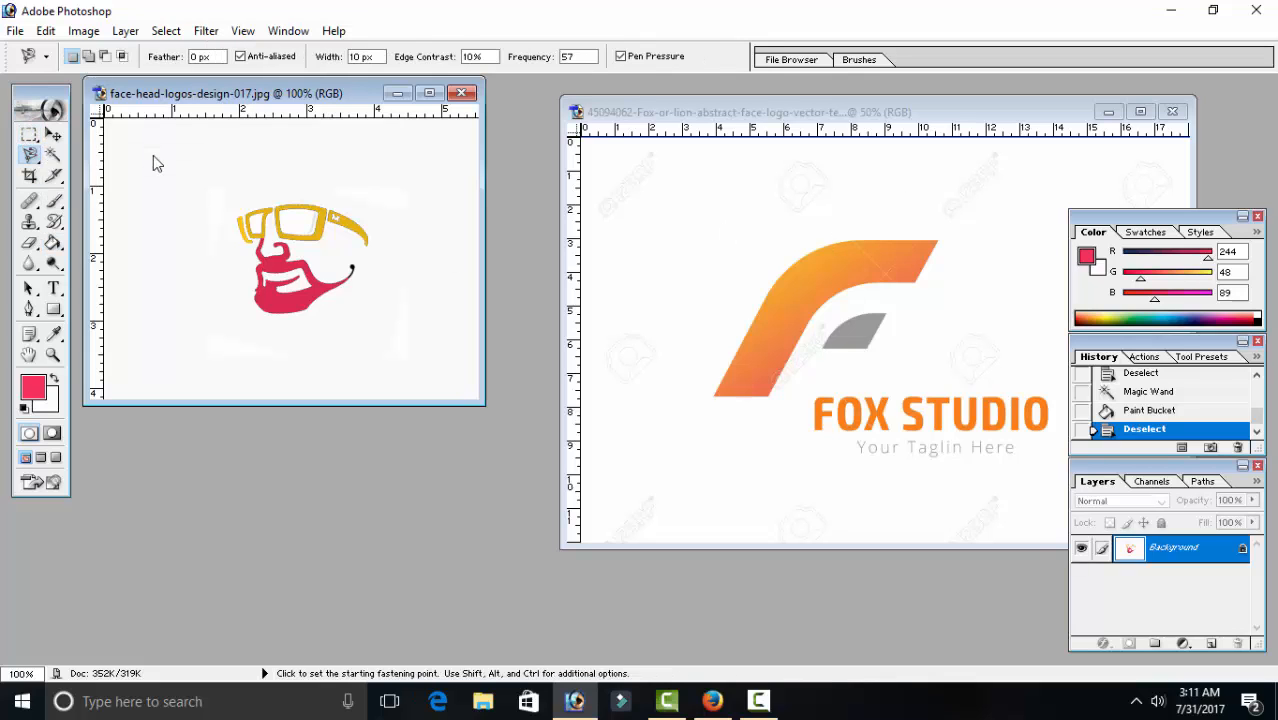
{"action": "key", "text": "shift+l"}
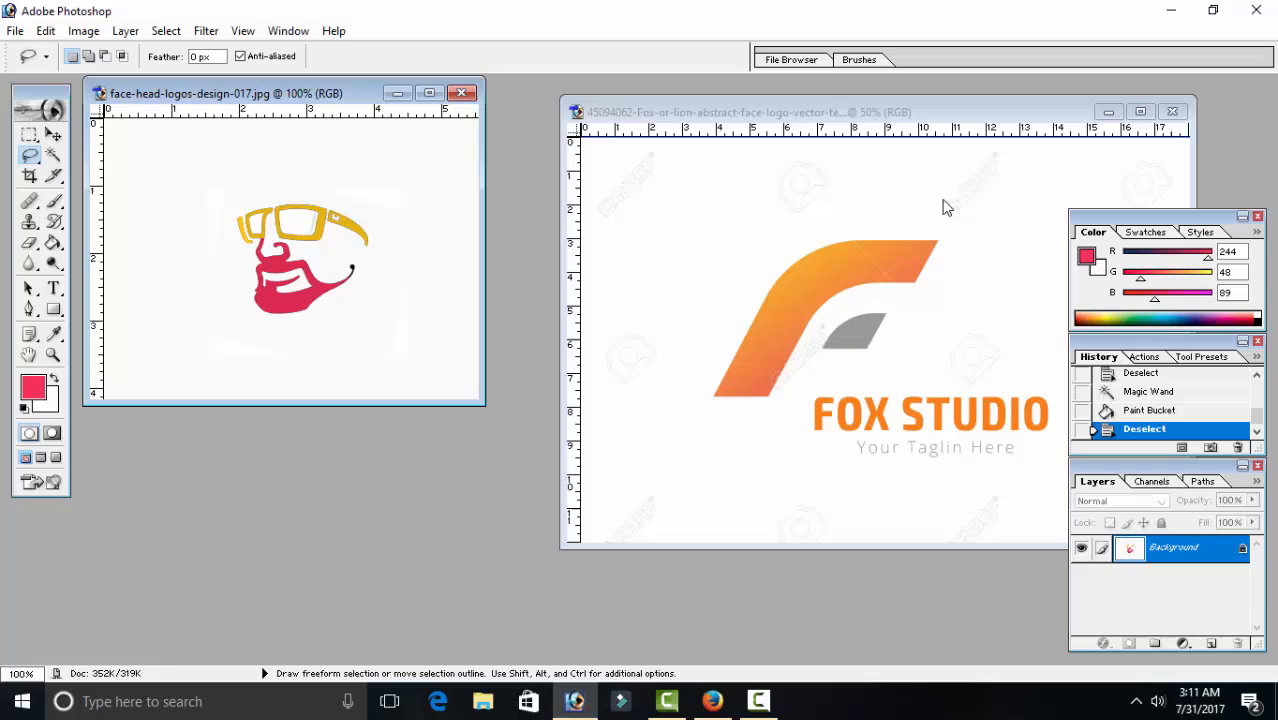
{"action": "left_click", "coordinate": [940, 260]}
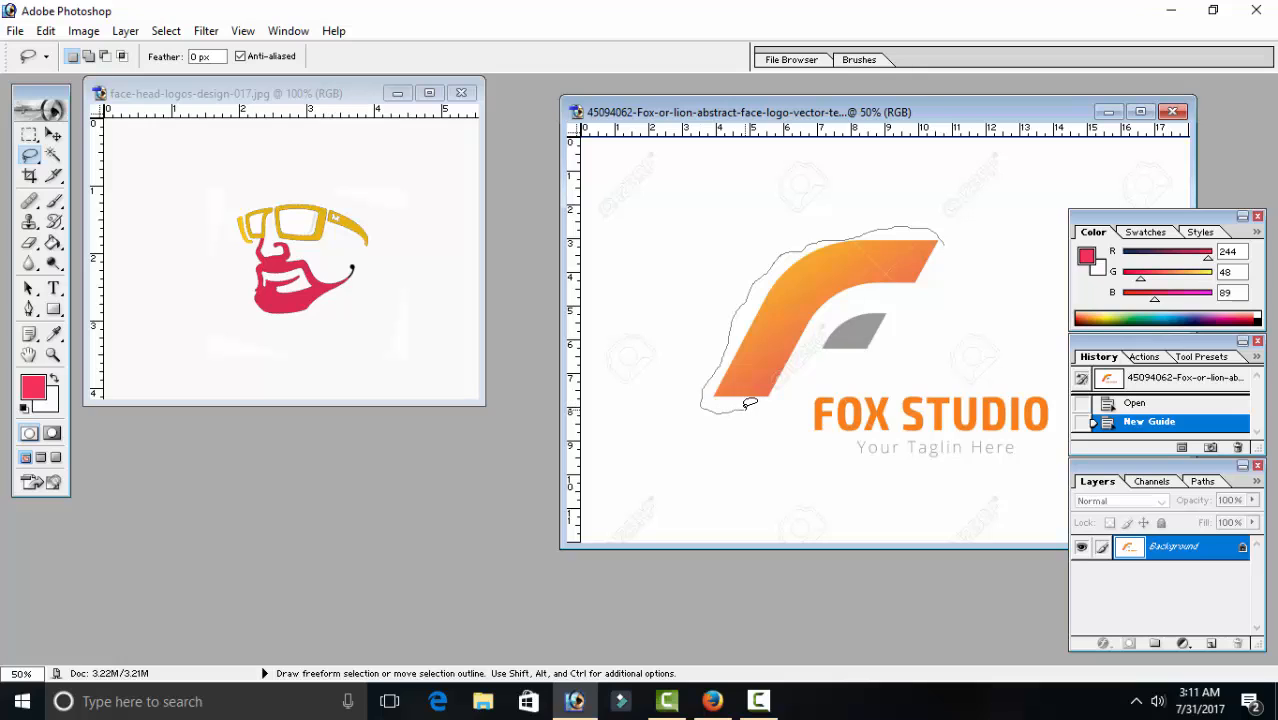
{"action": "mouse_move", "coordinate": [782, 393]}
{"action": "left_mouse_down"}
{"action": "mouse_move", "coordinate": [845, 303]}
{"action": "mouse_move", "coordinate": [880, 300]}
{"action": "mouse_move", "coordinate": [965, 252]}
{"action": "mouse_move", "coordinate": [946, 233]}
{"action": "left_mouse_up"}
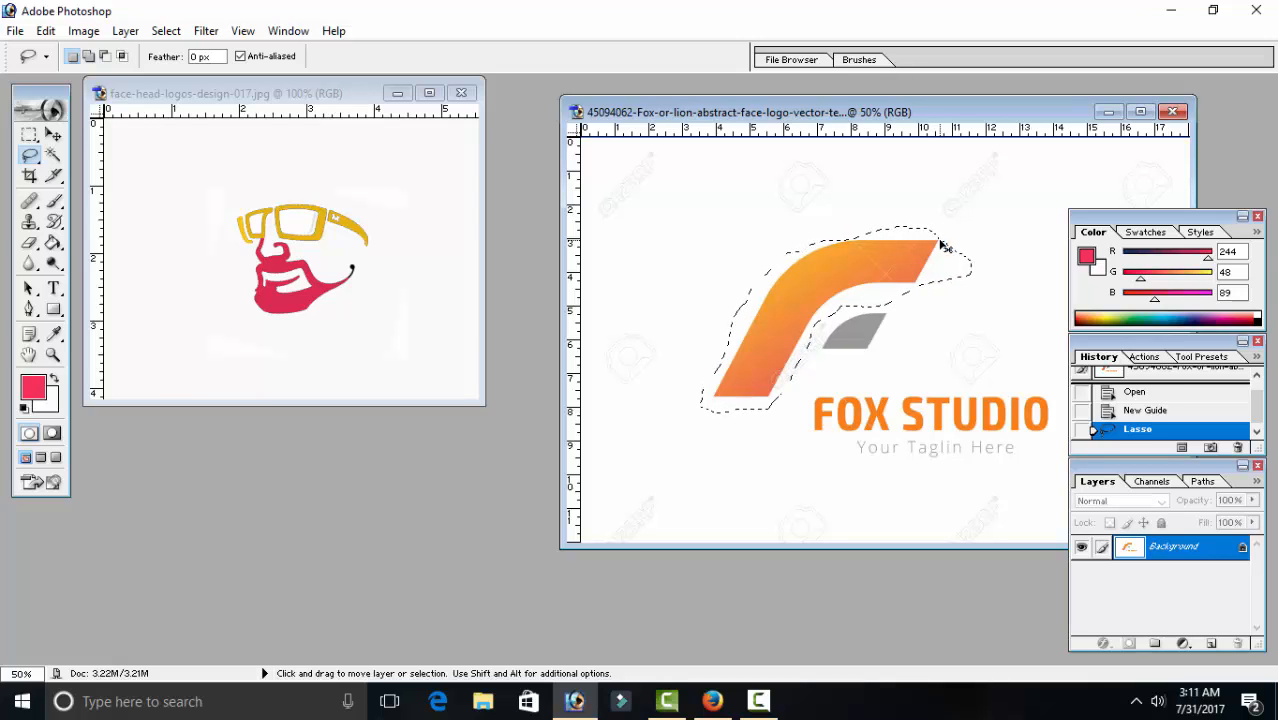
{"action": "mouse_move", "coordinate": [946, 233]}
{"action": "left_mouse_down"}
{"action": "mouse_move", "coordinate": [825, 268]}
{"action": "mouse_move", "coordinate": [580, 272]}
{"action": "mouse_move", "coordinate": [255, 178]}
{"action": "left_mouse_up"}
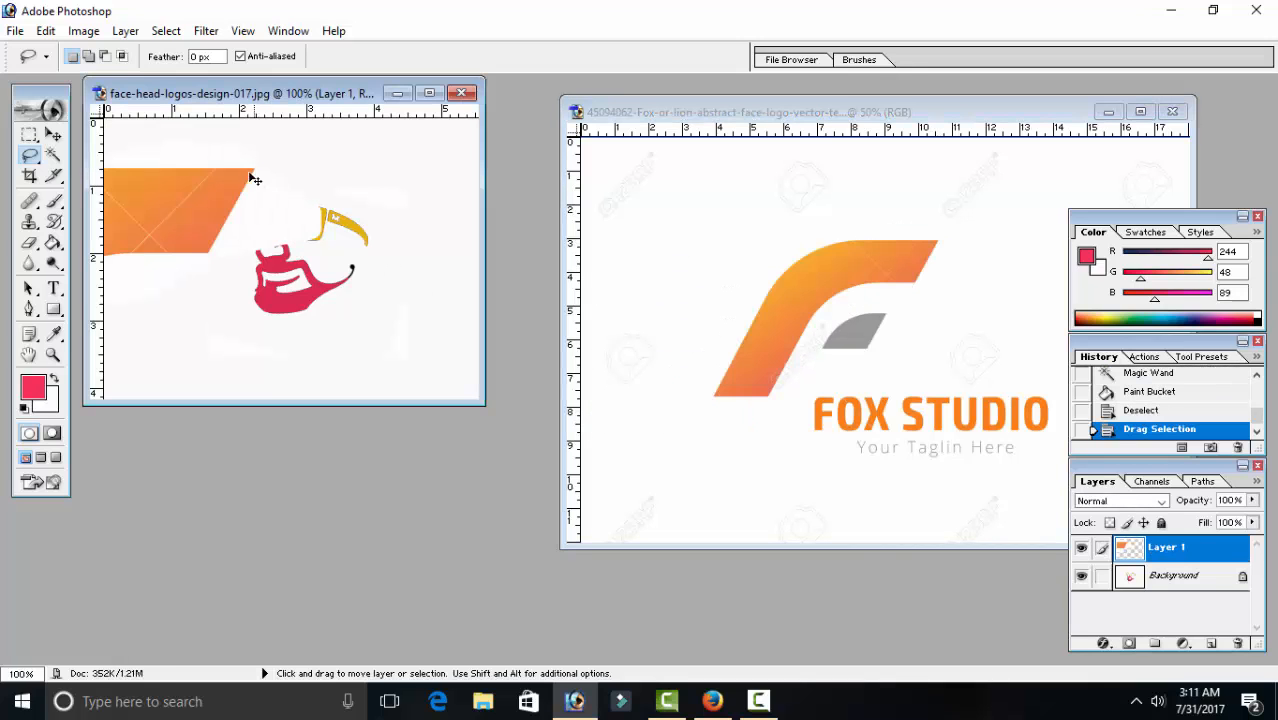
Scale the copied swoosh to about 30 percent, rotate it to about 162 degrees and place it beside the face's jaw
{"action": "left_click", "coordinate": [429, 93]}
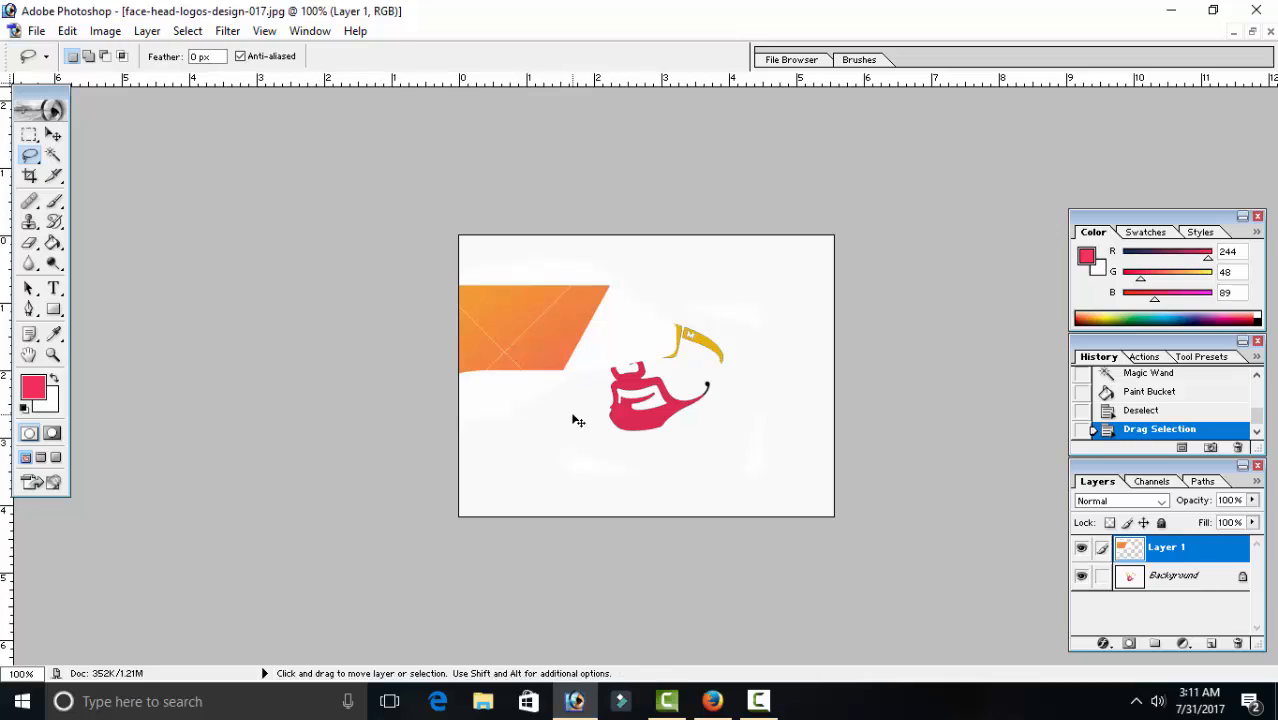
{"action": "key", "text": "ctrl+t"}
{"action": "left_click_drag", "start_coordinate": [133, 257], "coordinate": [615, 517]}
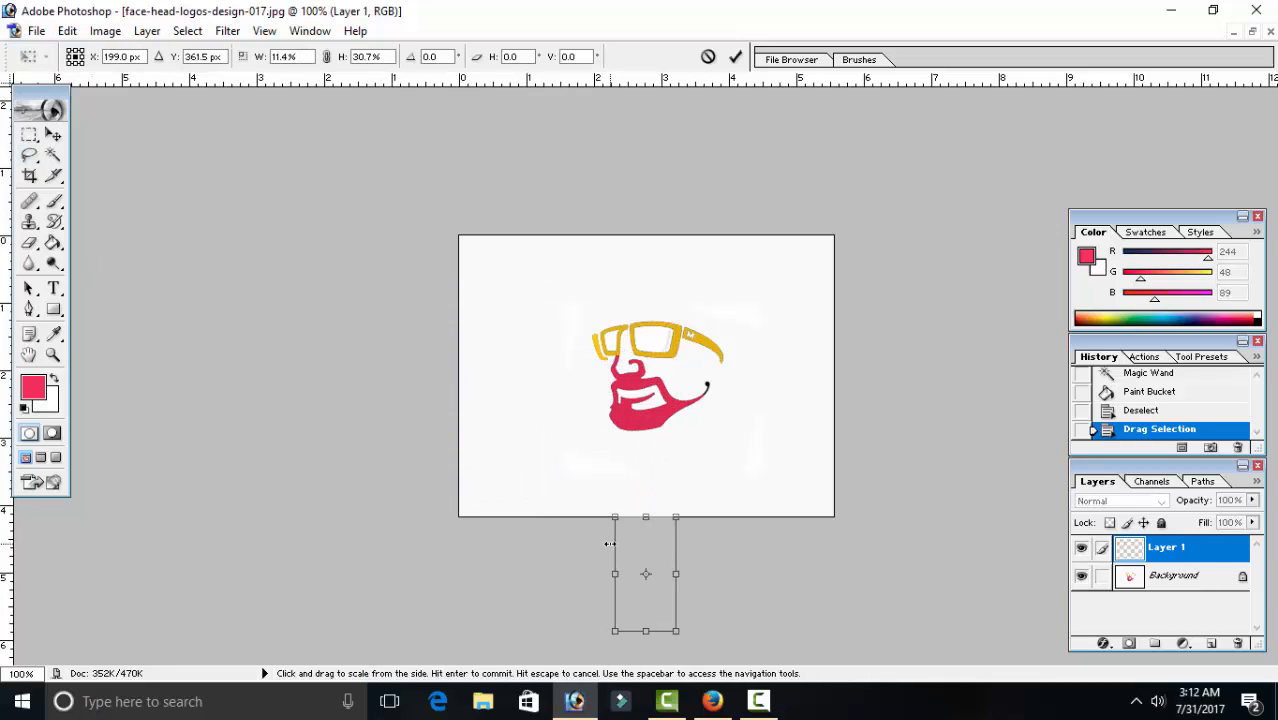
{"action": "left_click_drag", "start_coordinate": [611, 643], "coordinate": [588, 572]}
{"action": "left_click_drag", "start_coordinate": [685, 585], "coordinate": [588, 500]}
{"action": "left_click_drag", "start_coordinate": [652, 553], "coordinate": [704, 456]}
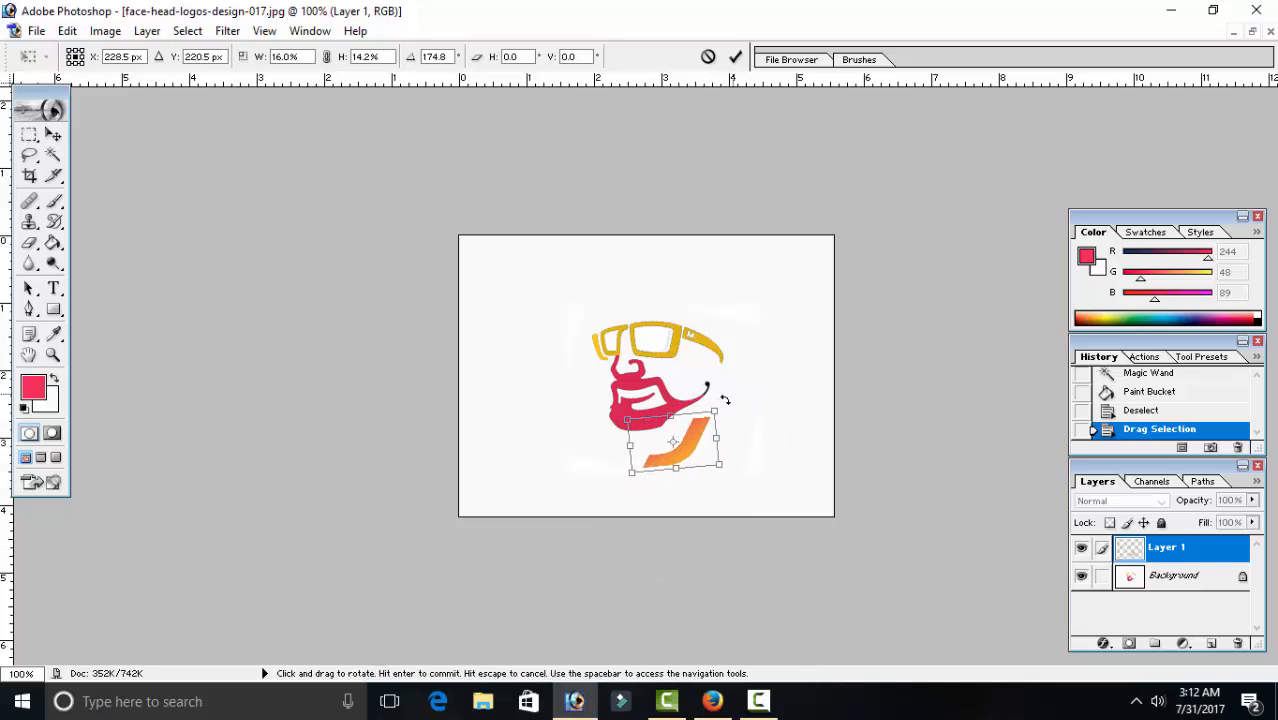
{"action": "left_click_drag", "start_coordinate": [718, 402], "coordinate": [784, 347]}
{"action": "left_click_drag", "start_coordinate": [826, 479], "coordinate": [839, 453]}
{"action": "mouse_move", "coordinate": [750, 438]}
{"action": "left_mouse_down"}
{"action": "mouse_move", "coordinate": [782, 405]}
{"action": "mouse_move", "coordinate": [762, 426]}
{"action": "mouse_move", "coordinate": [736, 408]}
{"action": "left_mouse_up"}
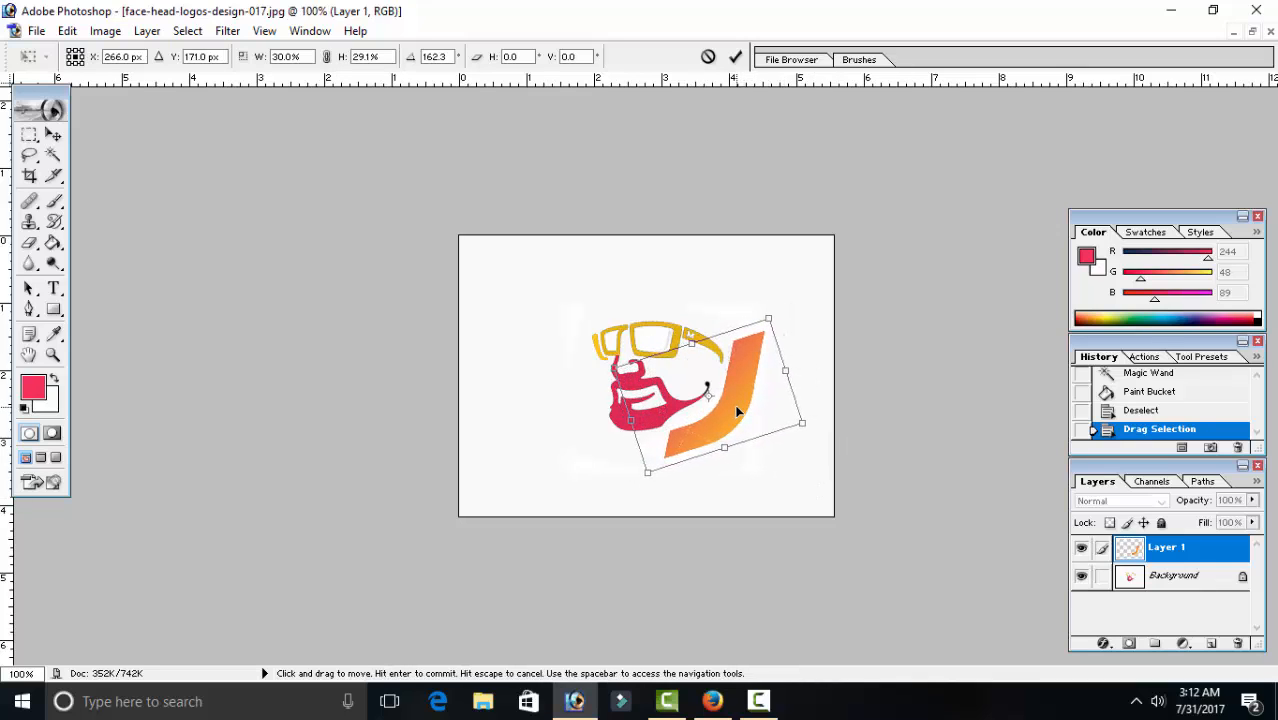
{"action": "key", "text": "Return"}
{"action": "key", "text": "l"}
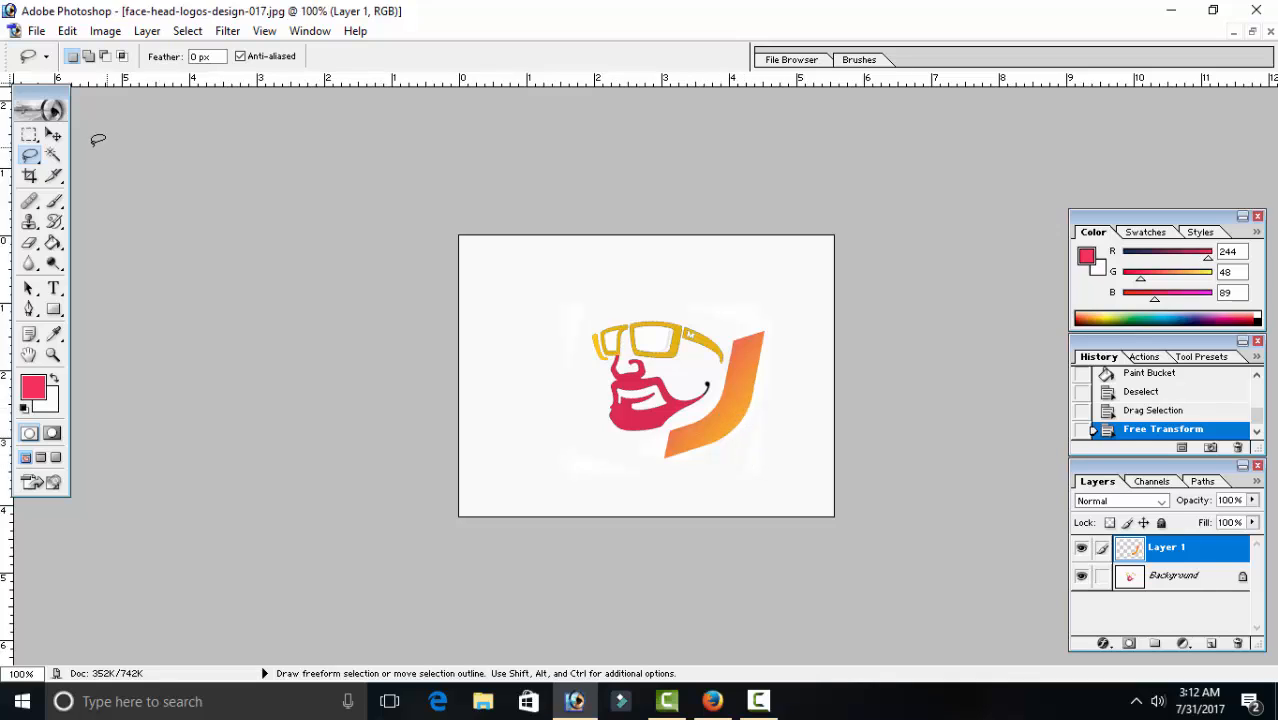
{"action": "left_click", "coordinate": [53, 135]}
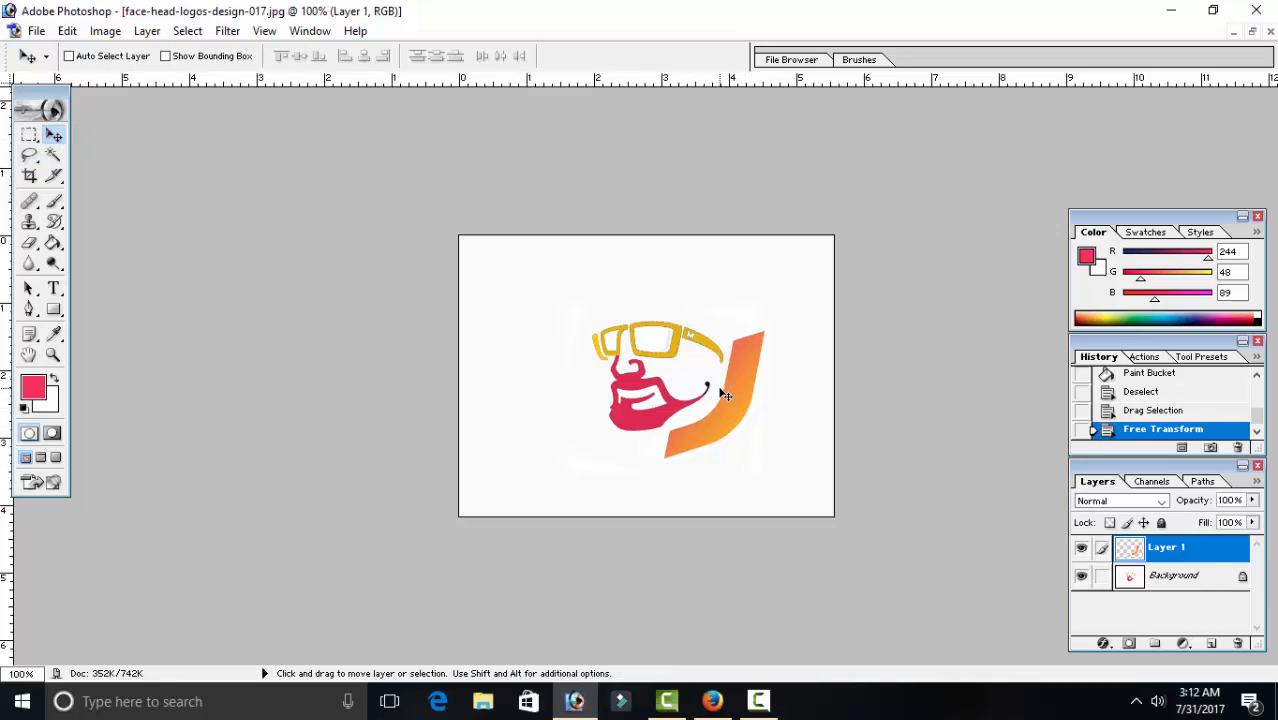
{"action": "left_click_drag", "start_coordinate": [725, 395], "coordinate": [743, 398]}
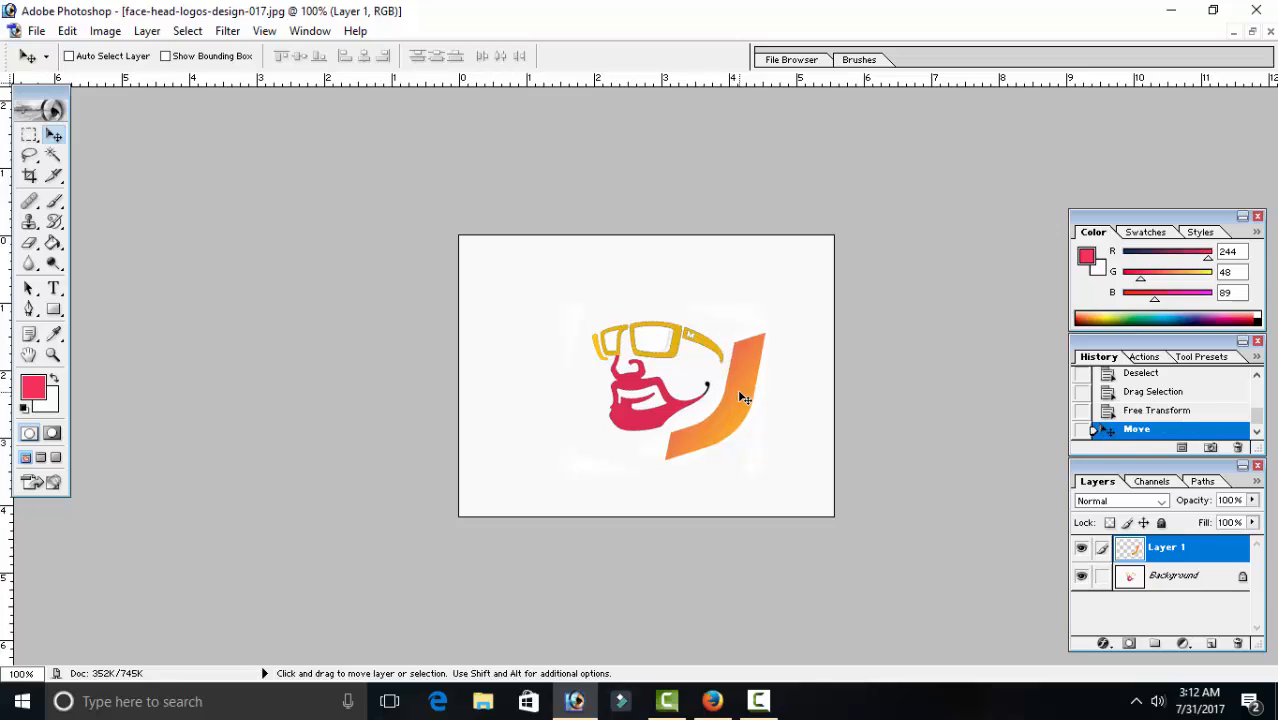
Select the main orange area of the swoosh with the Magic Wand at tolerance 32 and switch to the Gradient tool
{"action": "left_click", "coordinate": [53, 288]}
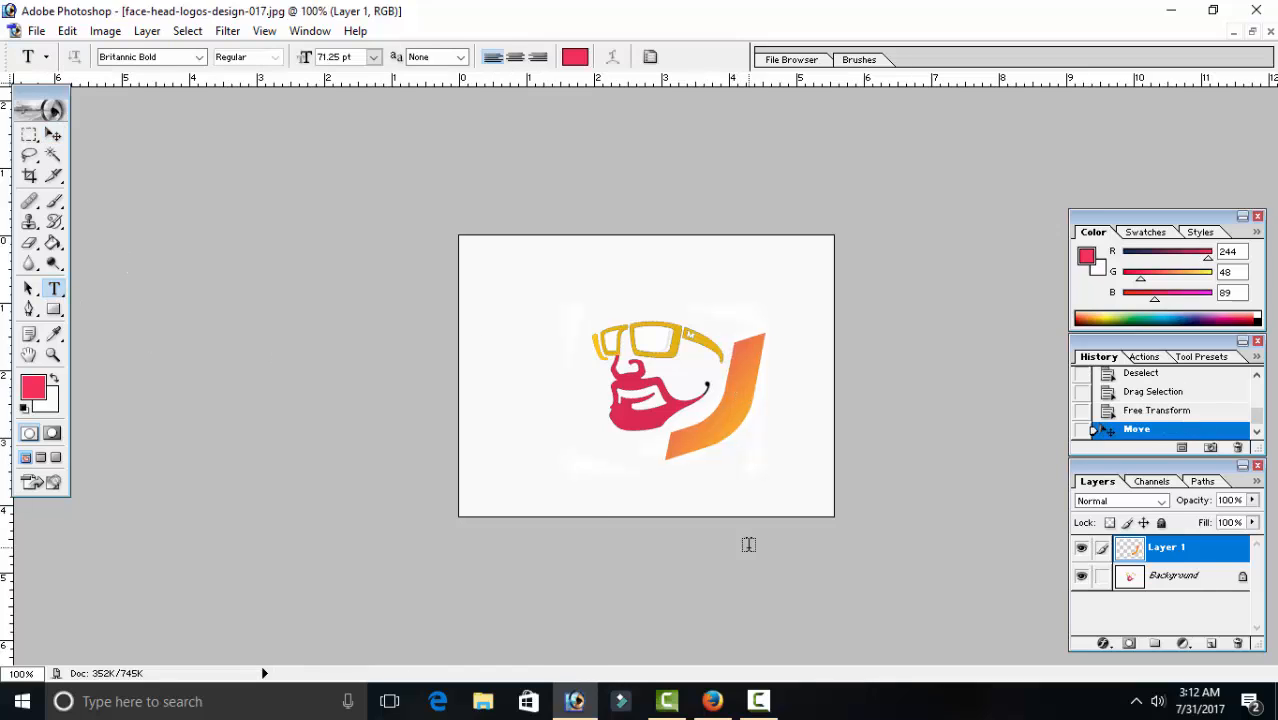
{"action": "left_click", "coordinate": [55, 245]}
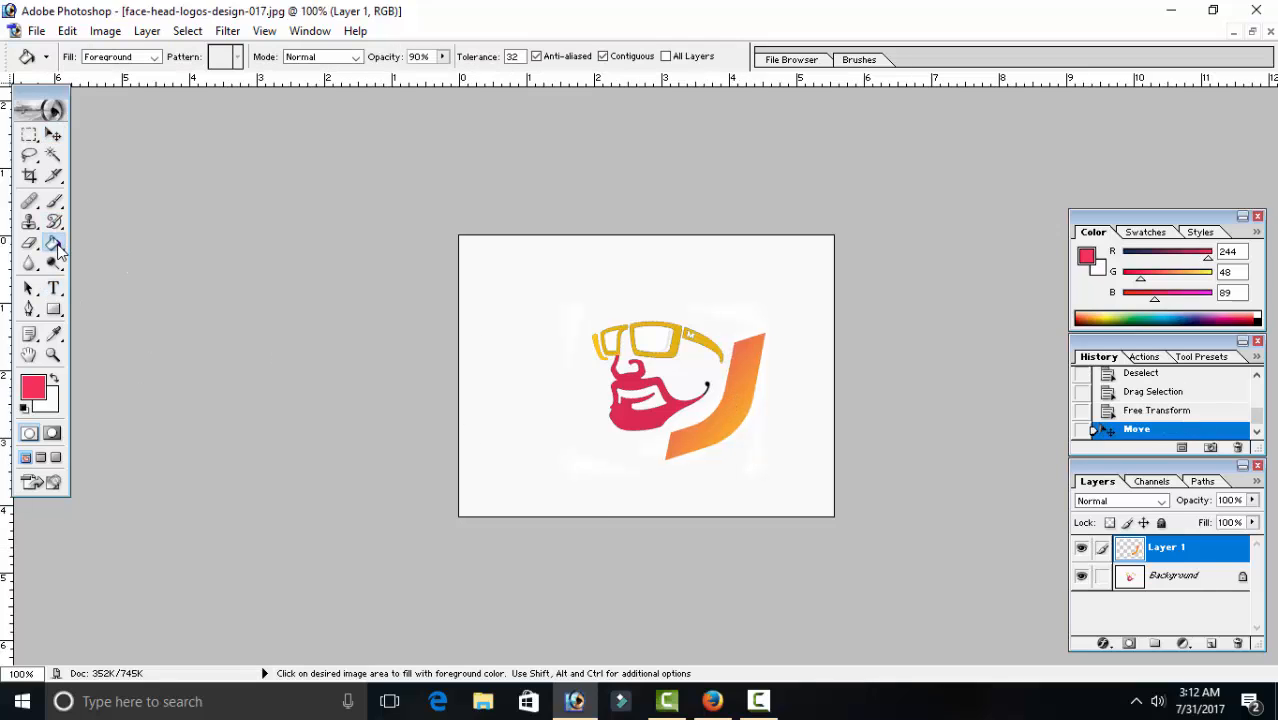
{"action": "right_click", "coordinate": [56, 248]}
{"action": "left_click", "coordinate": [148, 268]}
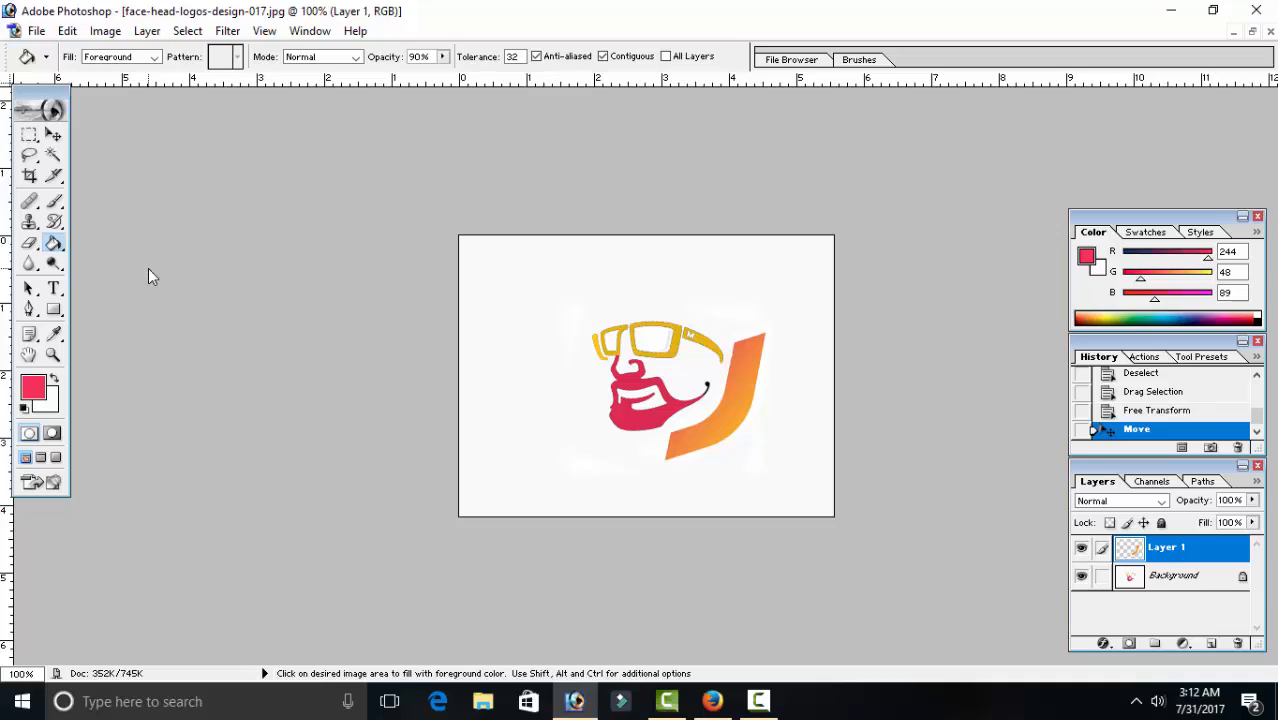
{"action": "left_click", "coordinate": [53, 155]}
{"action": "left_click", "coordinate": [746, 386]}
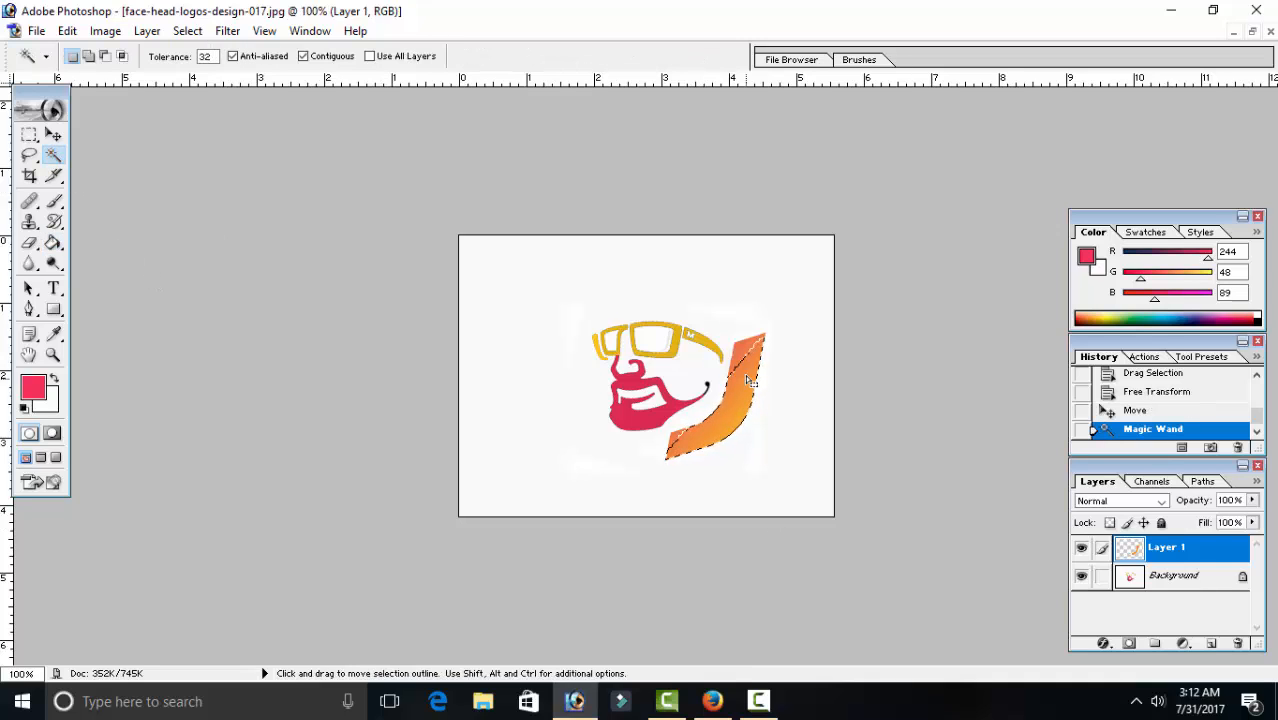
{"action": "left_click", "coordinate": [33, 386]}
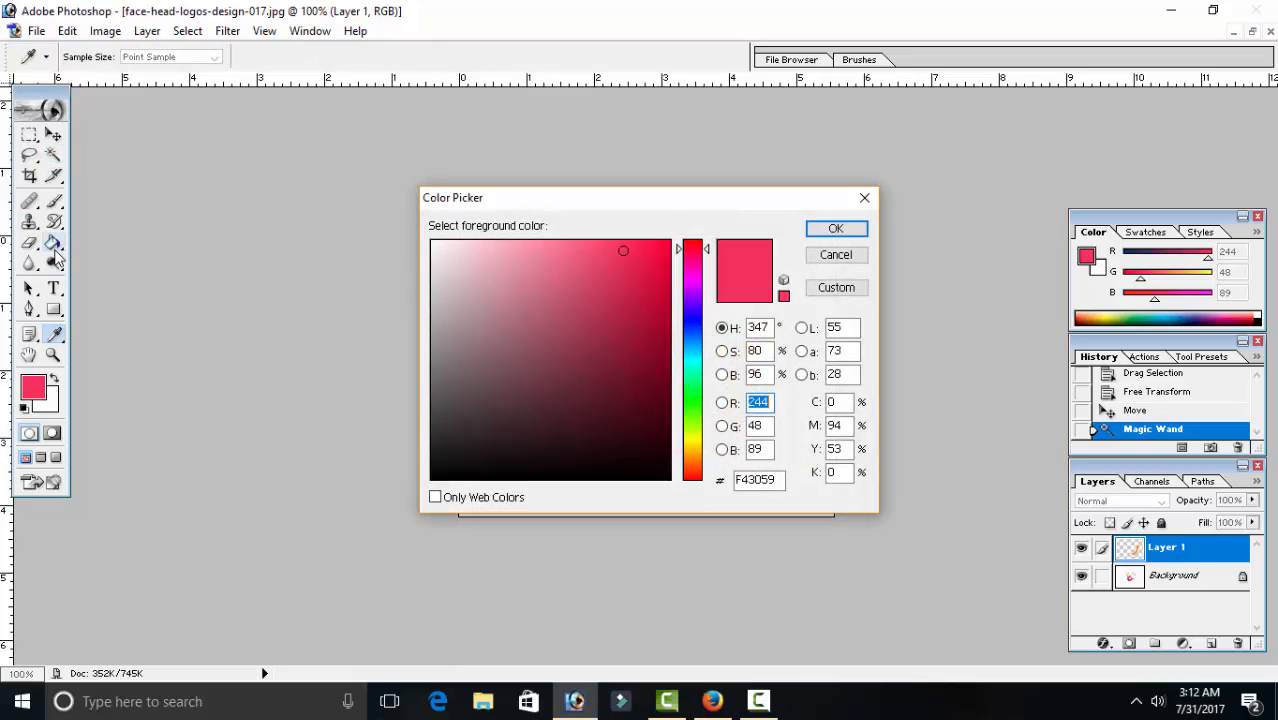
{"action": "left_click", "coordinate": [830, 229]}
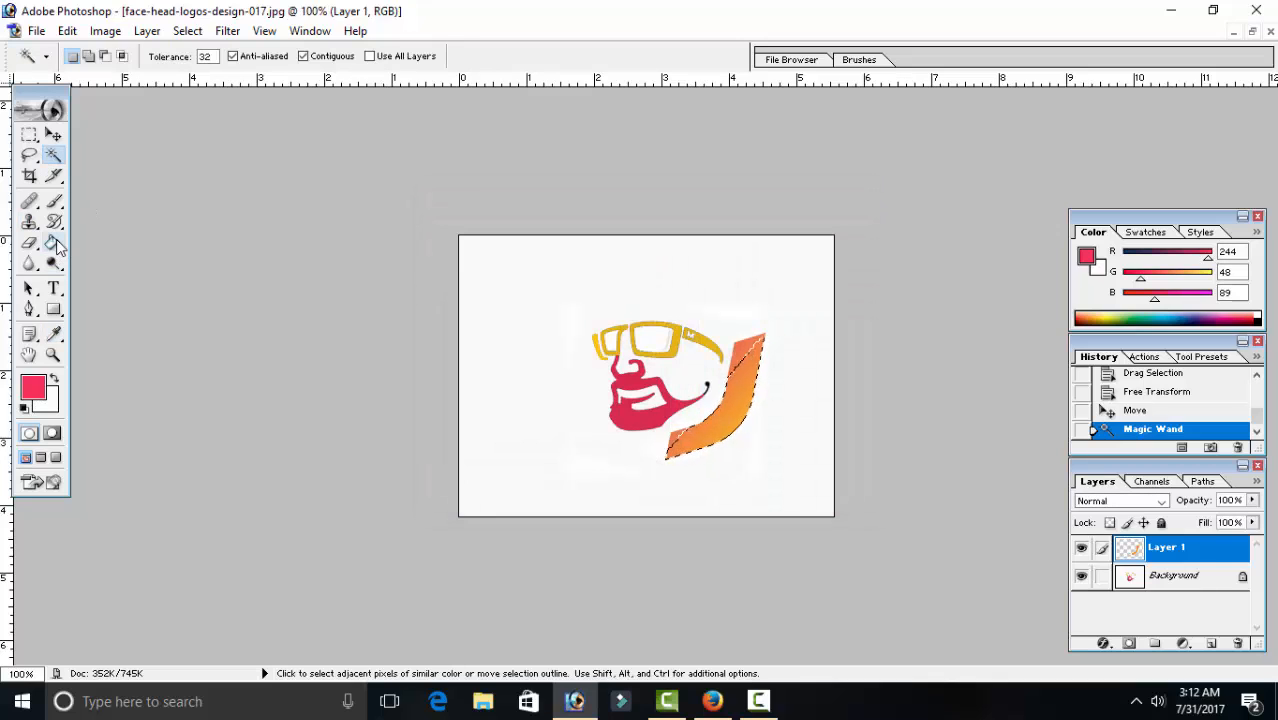
{"action": "mouse_move", "coordinate": [56, 239]}
{"action": "left_mouse_down"}
{"action": "mouse_move", "coordinate": [125, 261]}
{"action": "mouse_move", "coordinate": [124, 245]}
{"action": "left_mouse_up"}
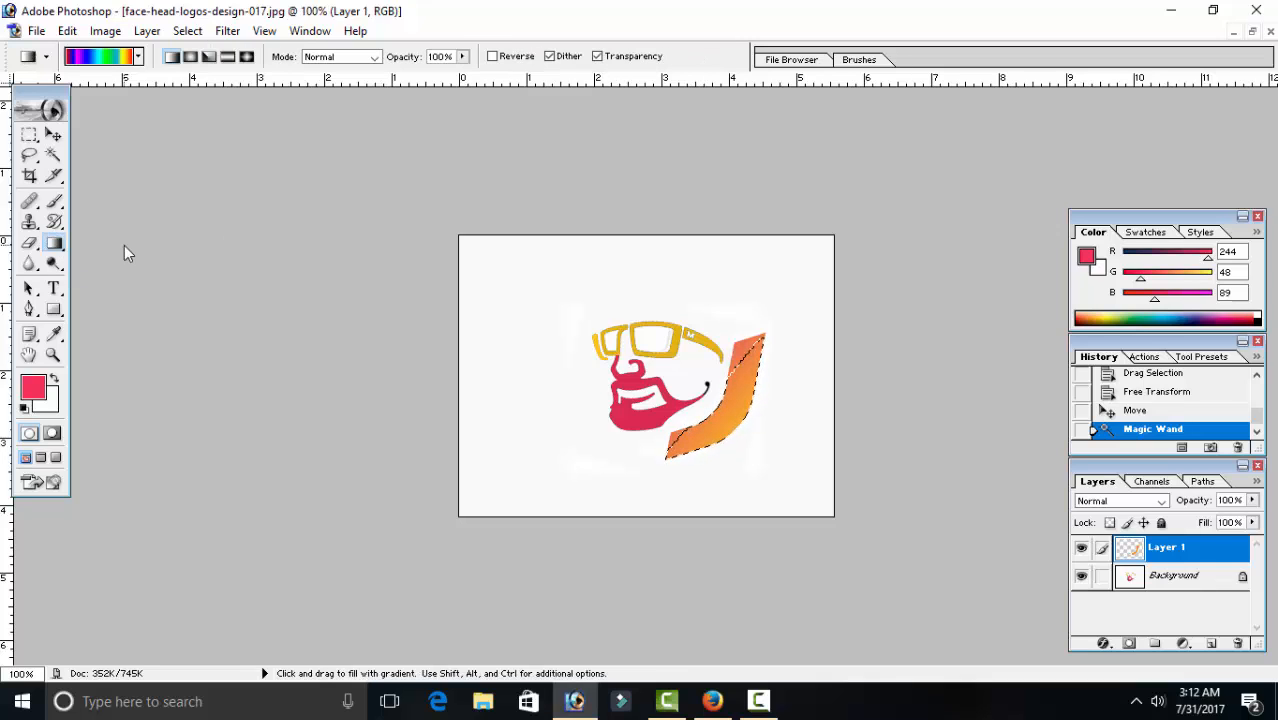
Try the rainbow gradient across the selected swoosh in two directions, and undo both fills with the selection restored
{"action": "left_click_drag", "start_coordinate": [704, 455], "coordinate": [703, 456]}
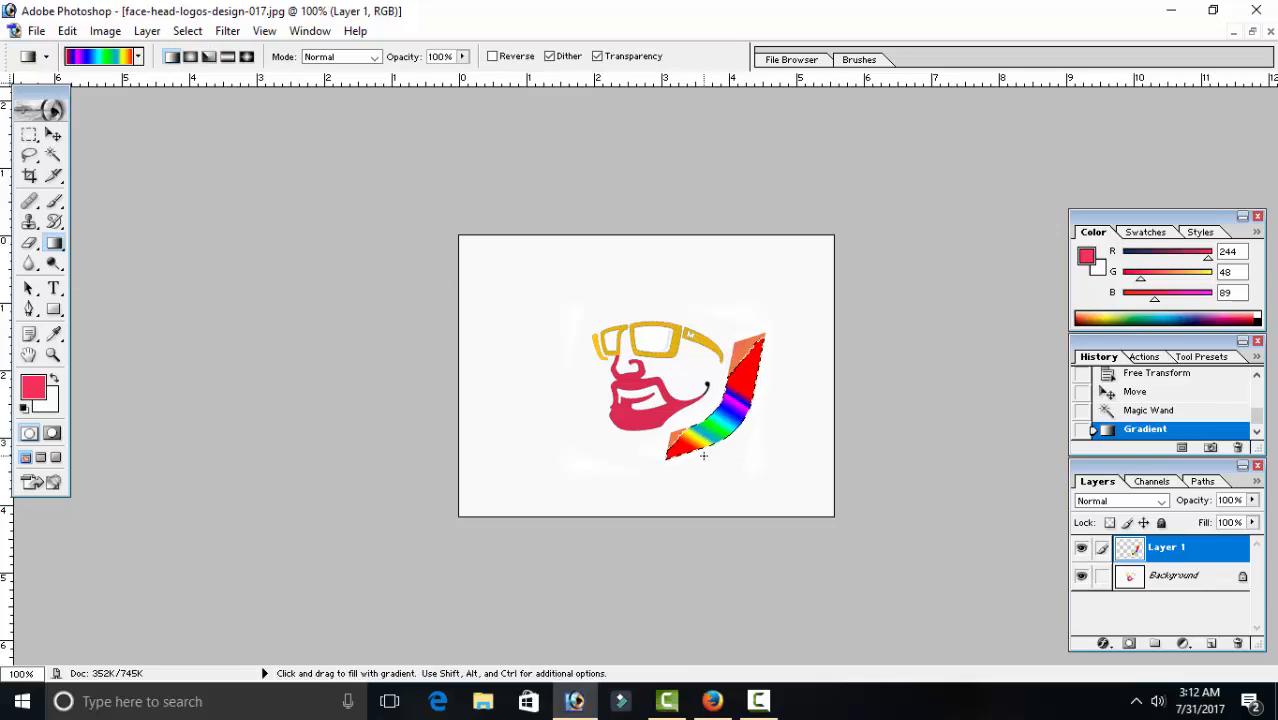
{"action": "left_click_drag", "start_coordinate": [740, 356], "coordinate": [706, 414]}
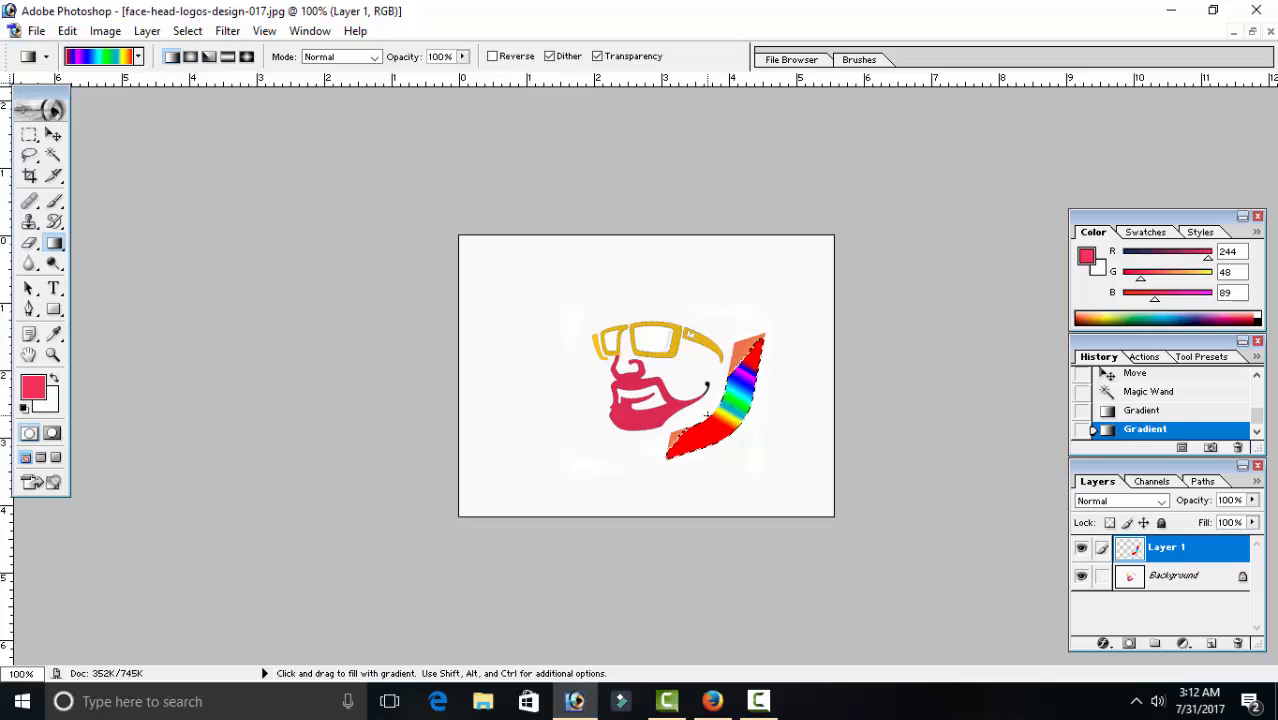
{"action": "key", "text": "ctrl+d"}
{"action": "scroll", "coordinate": [707, 415], "scroll_direction": "down", "scroll_amount": 1}
{"action": "key", "text": "super+s"}
{"action": "left_click", "coordinate": [744, 358]}
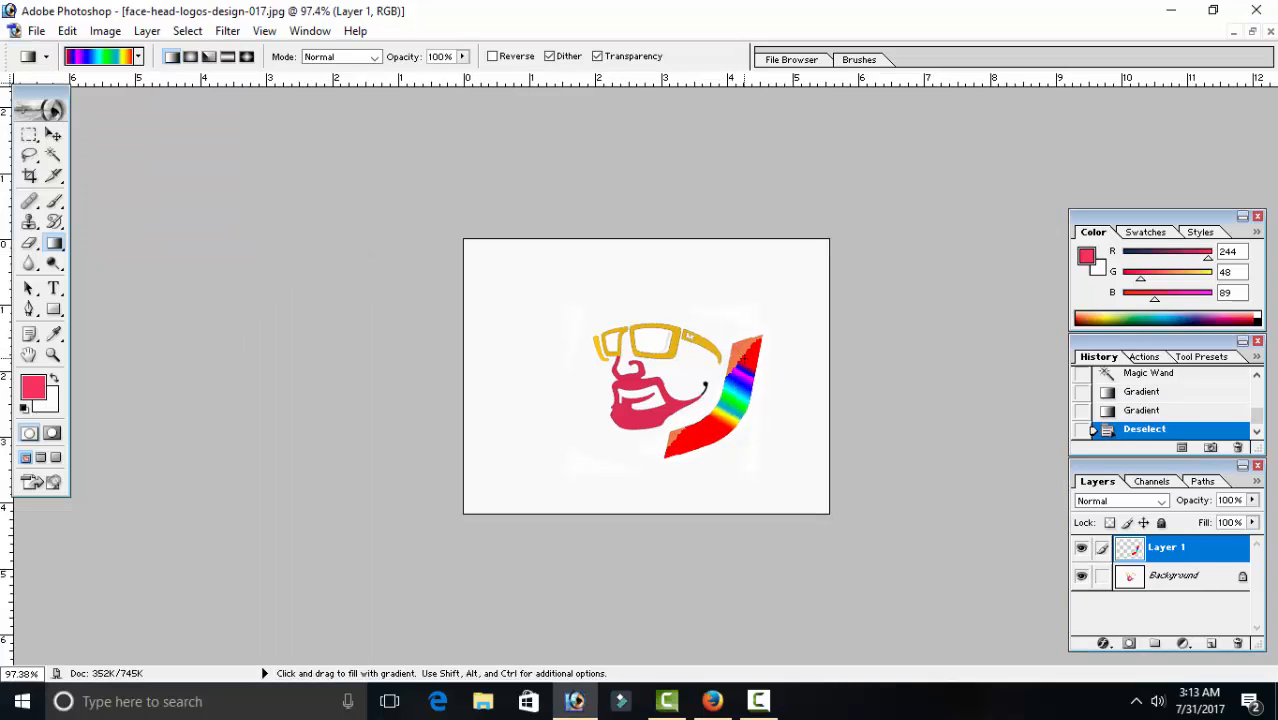
{"action": "key", "text": "ctrl+z"}
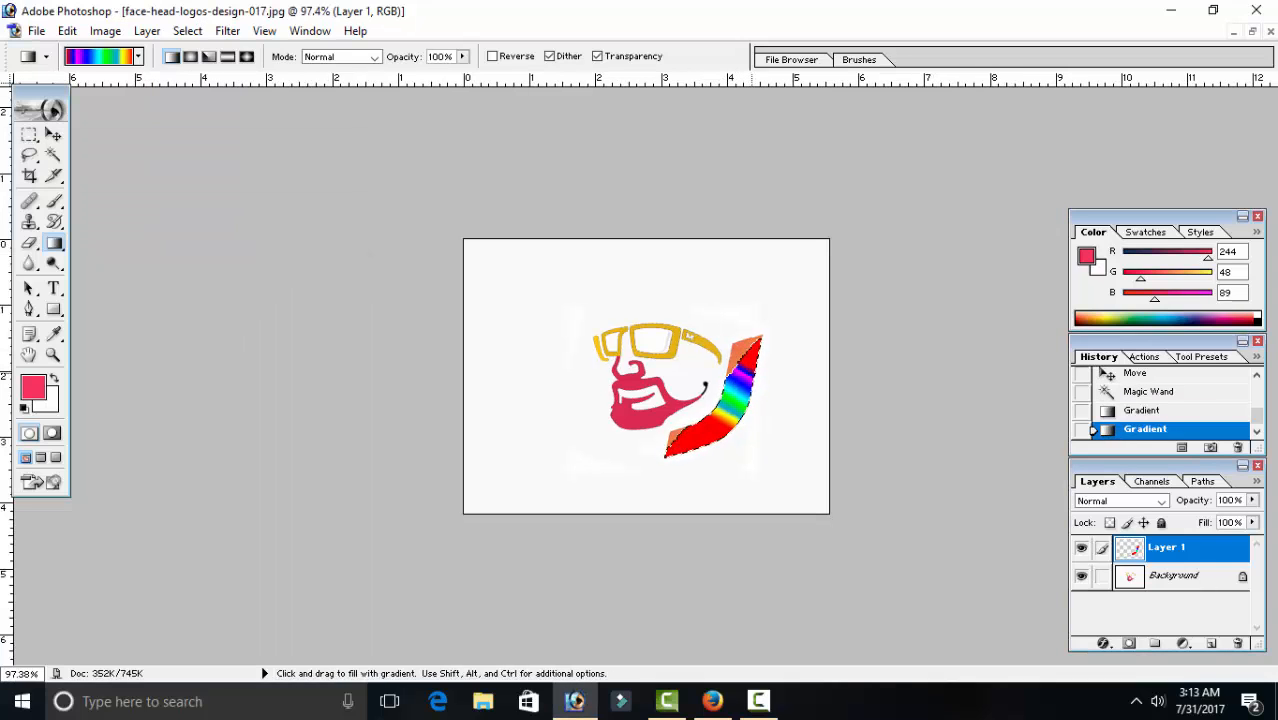
{"action": "key", "text": "ctrl+alt+z"}
{"action": "key", "text": "ctrl+alt+z"}
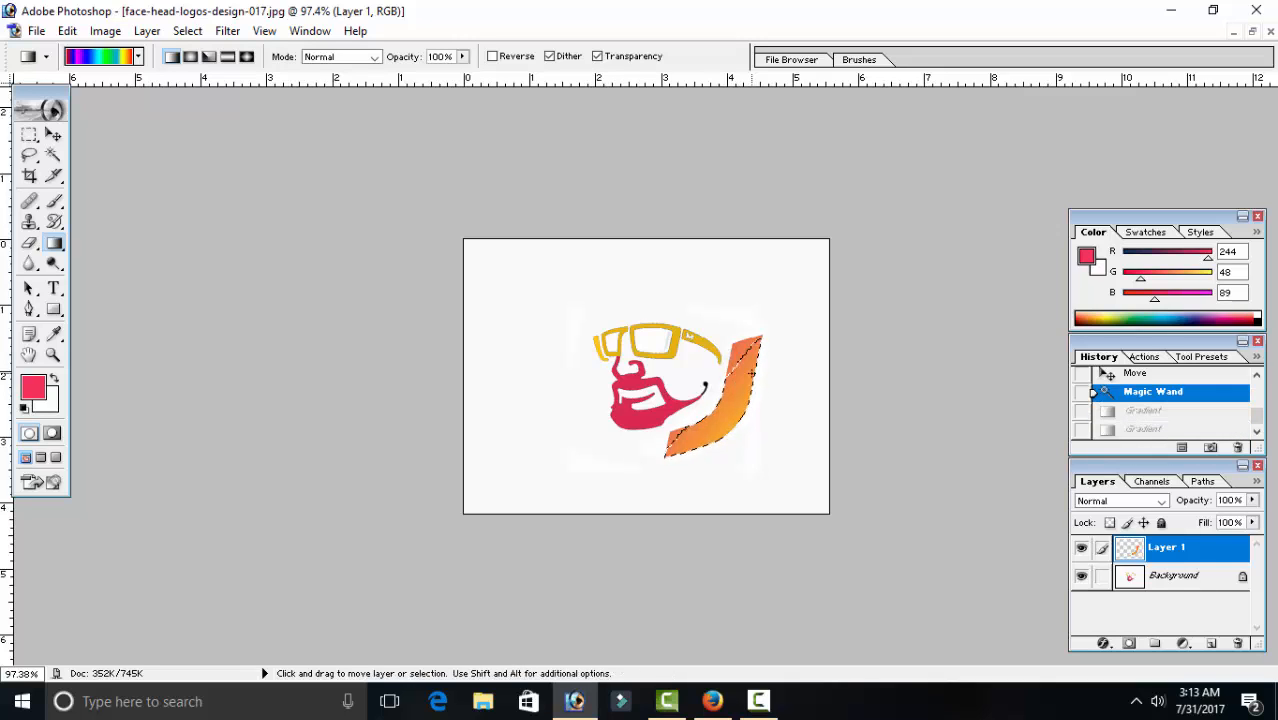
Fill the selected swoosh with a red-to-green linear gradient and reduce the layer's fill to 42 percent
{"action": "left_click", "coordinate": [138, 56]}
{"action": "left_click", "coordinate": [121, 92]}
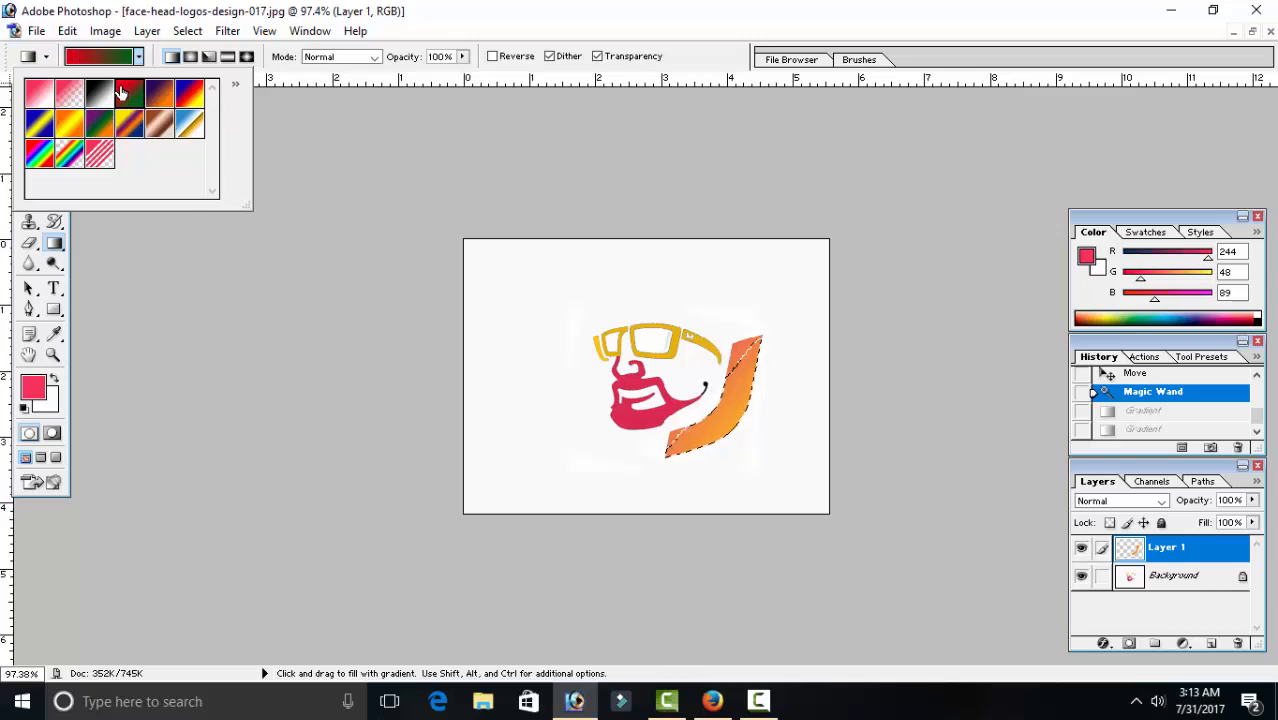
{"action": "left_click_drag", "start_coordinate": [756, 386], "coordinate": [705, 430]}
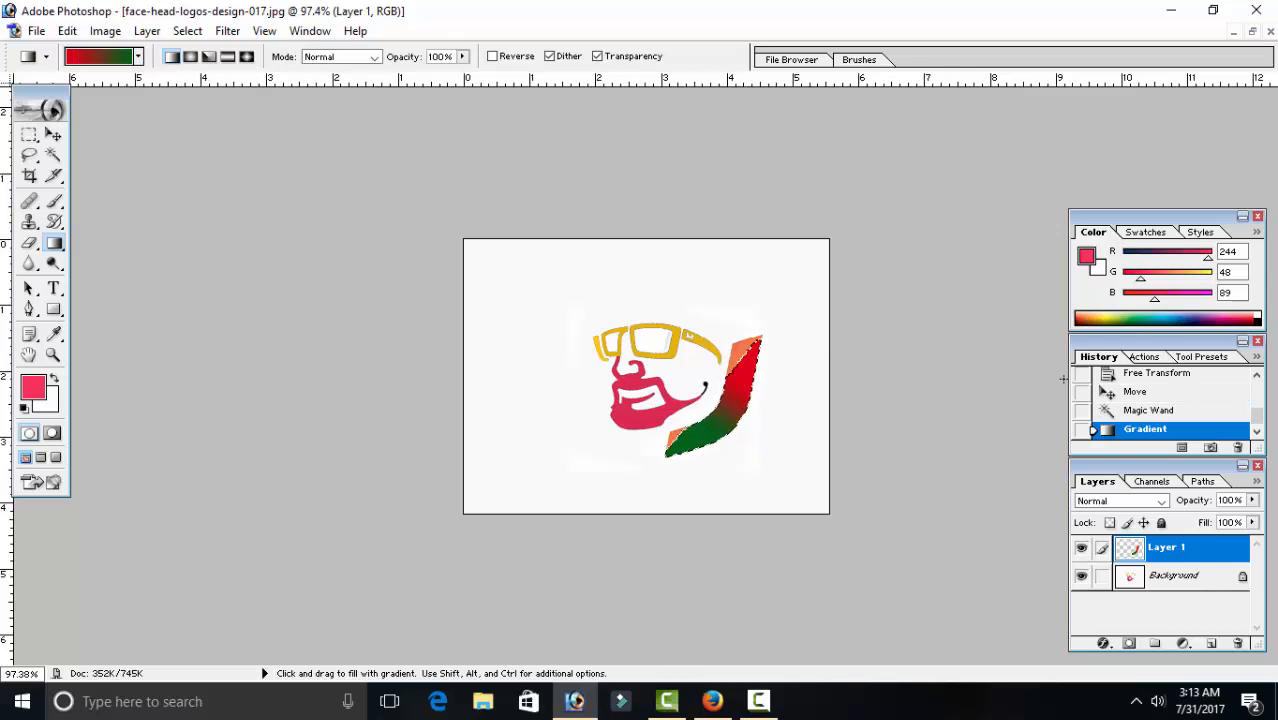
{"action": "left_click", "coordinate": [1252, 522]}
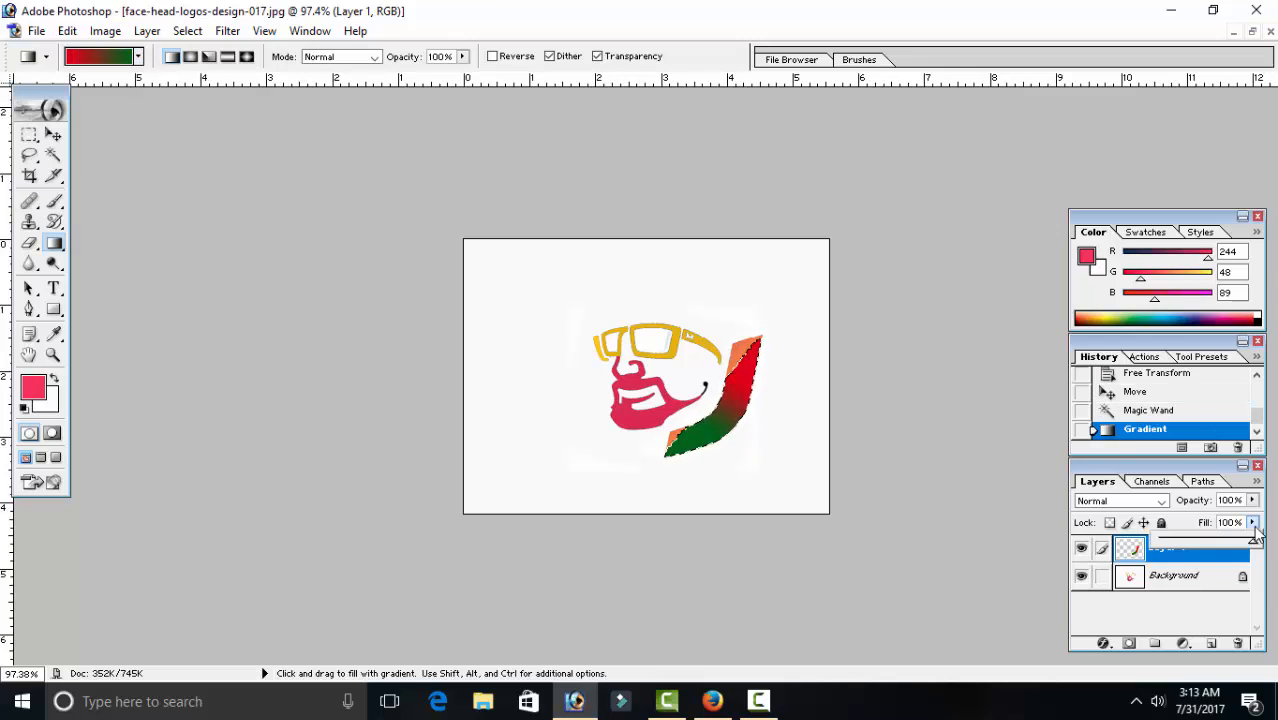
{"action": "left_click_drag", "start_coordinate": [1255, 541], "coordinate": [1200, 543]}
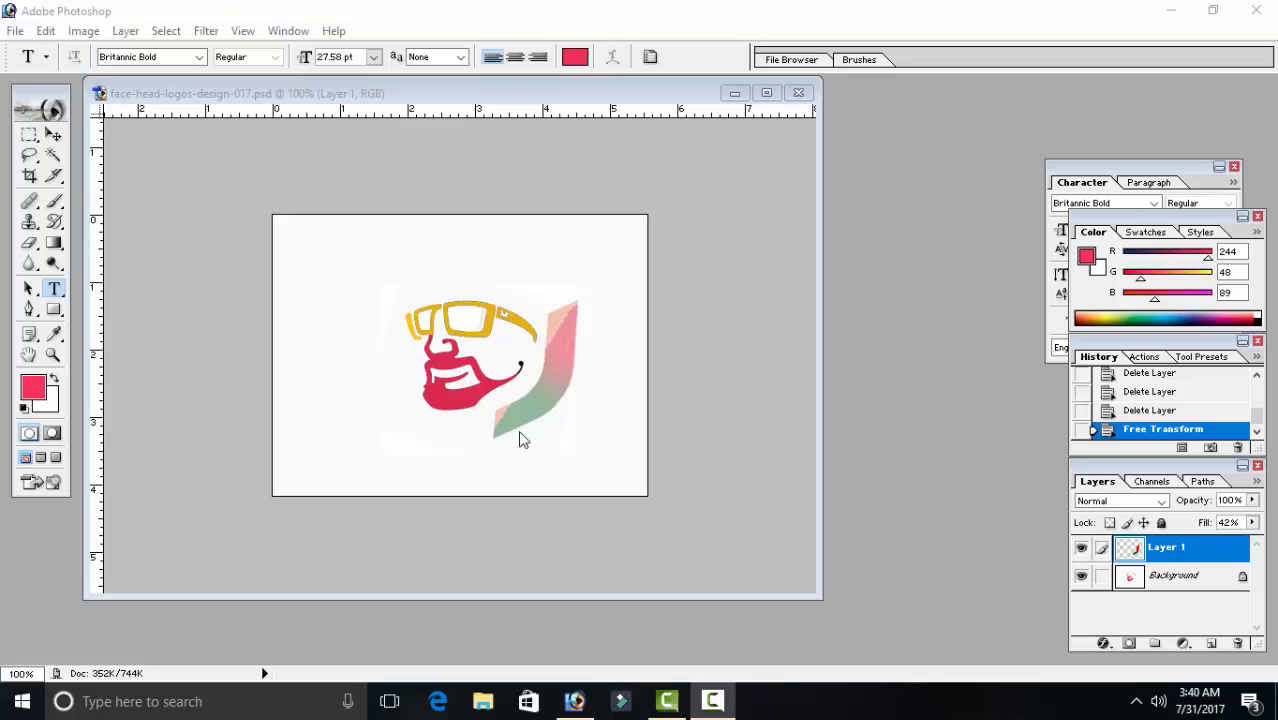
Move the swoosh above the glasses, rotate it to about -99.5 degrees and scale its width to about 110 percent as a forehead shape
{"action": "left_click", "coordinate": [555, 381]}
{"action": "left_click", "coordinate": [55, 137]}
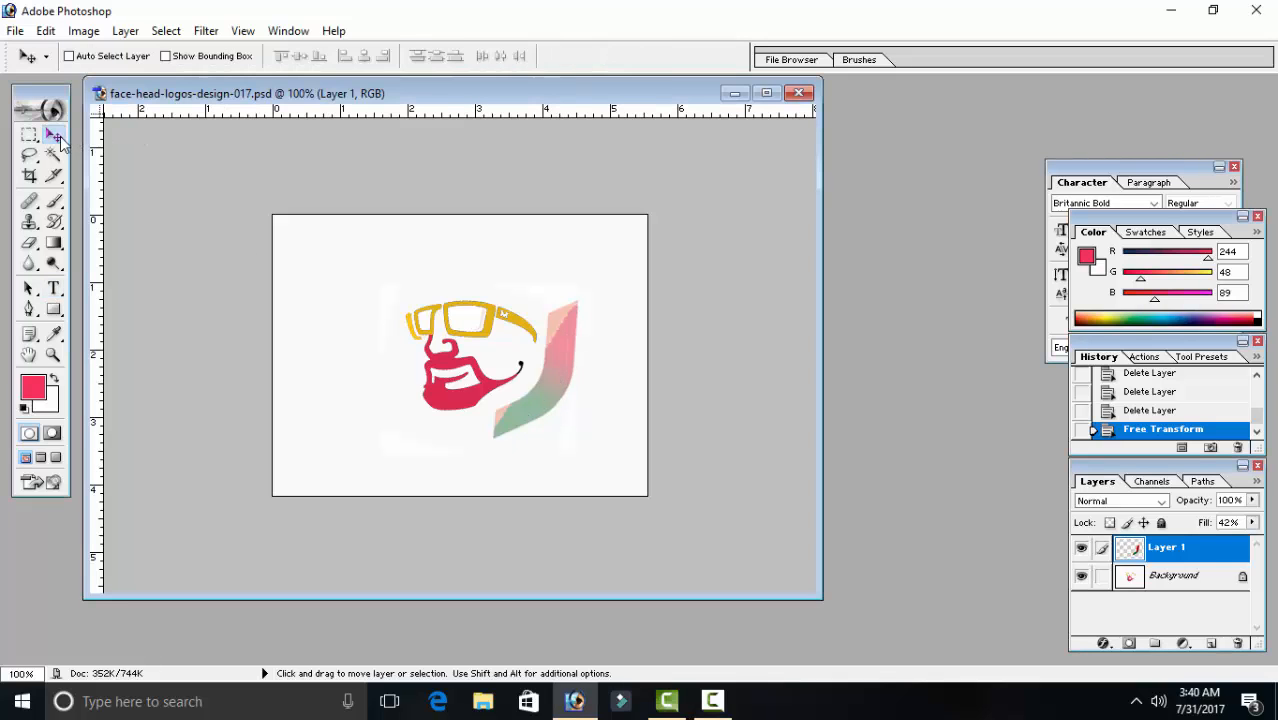
{"action": "left_click_drag", "start_coordinate": [508, 428], "coordinate": [519, 286]}
{"action": "key", "text": "ctrl+t"}
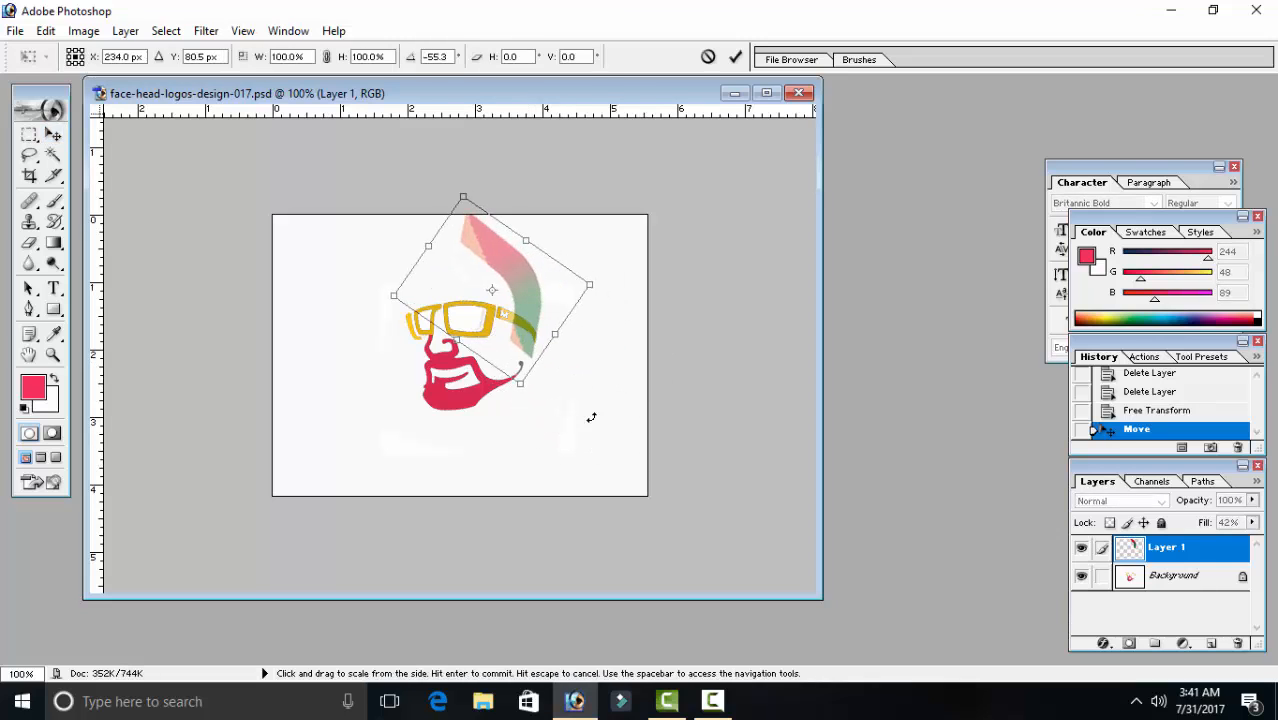
{"action": "left_click_drag", "start_coordinate": [591, 417], "coordinate": [651, 314]}
{"action": "left_click_drag", "start_coordinate": [556, 310], "coordinate": [538, 306]}
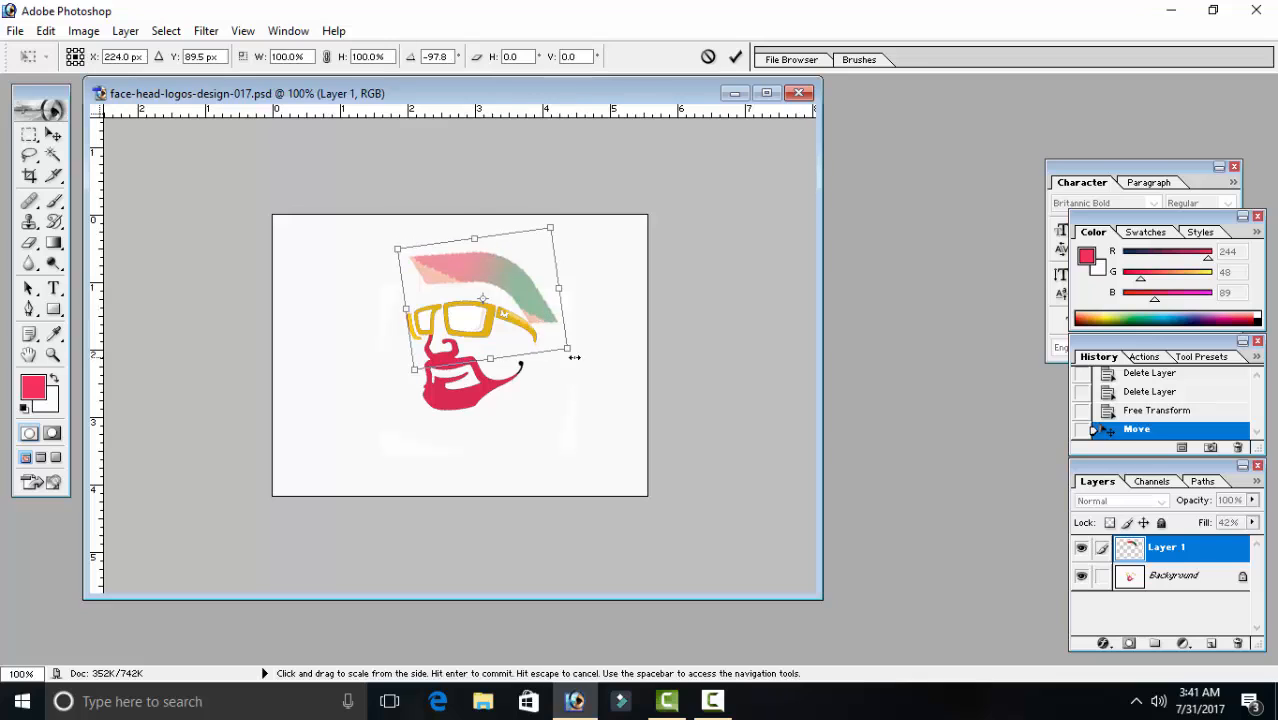
{"action": "left_click_drag", "start_coordinate": [585, 359], "coordinate": [610, 367]}
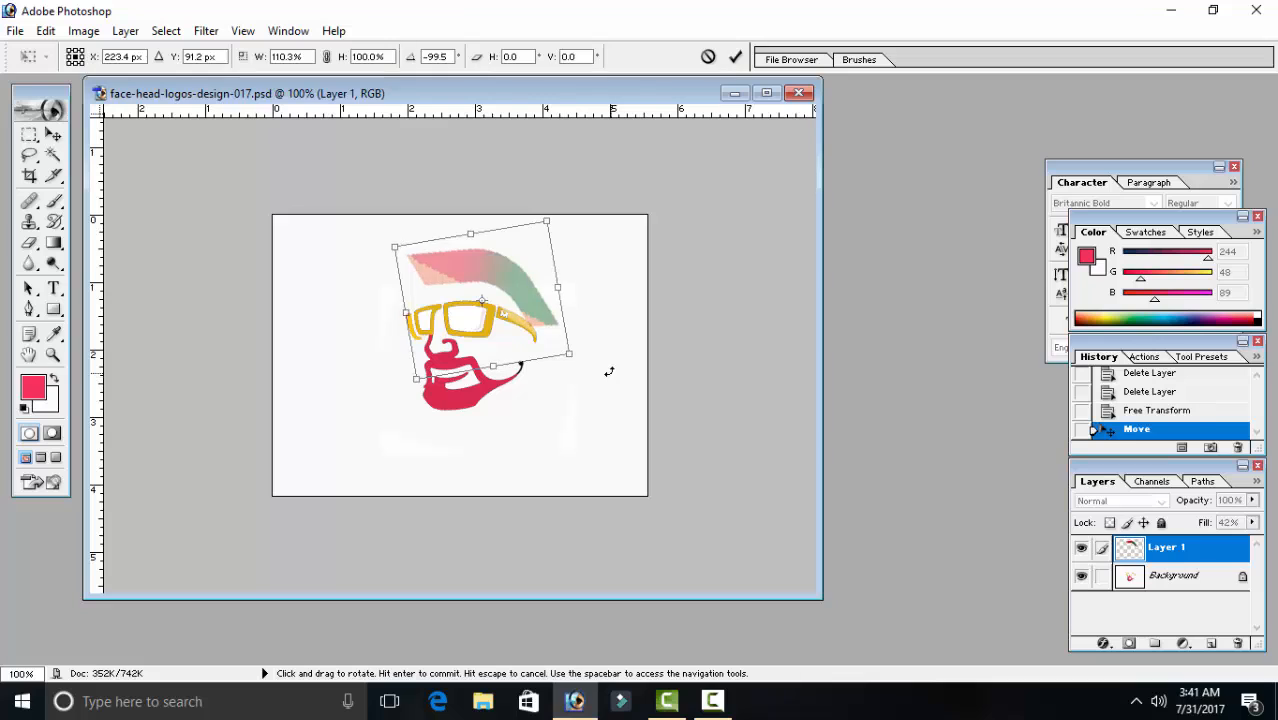
{"action": "key", "text": "Return"}
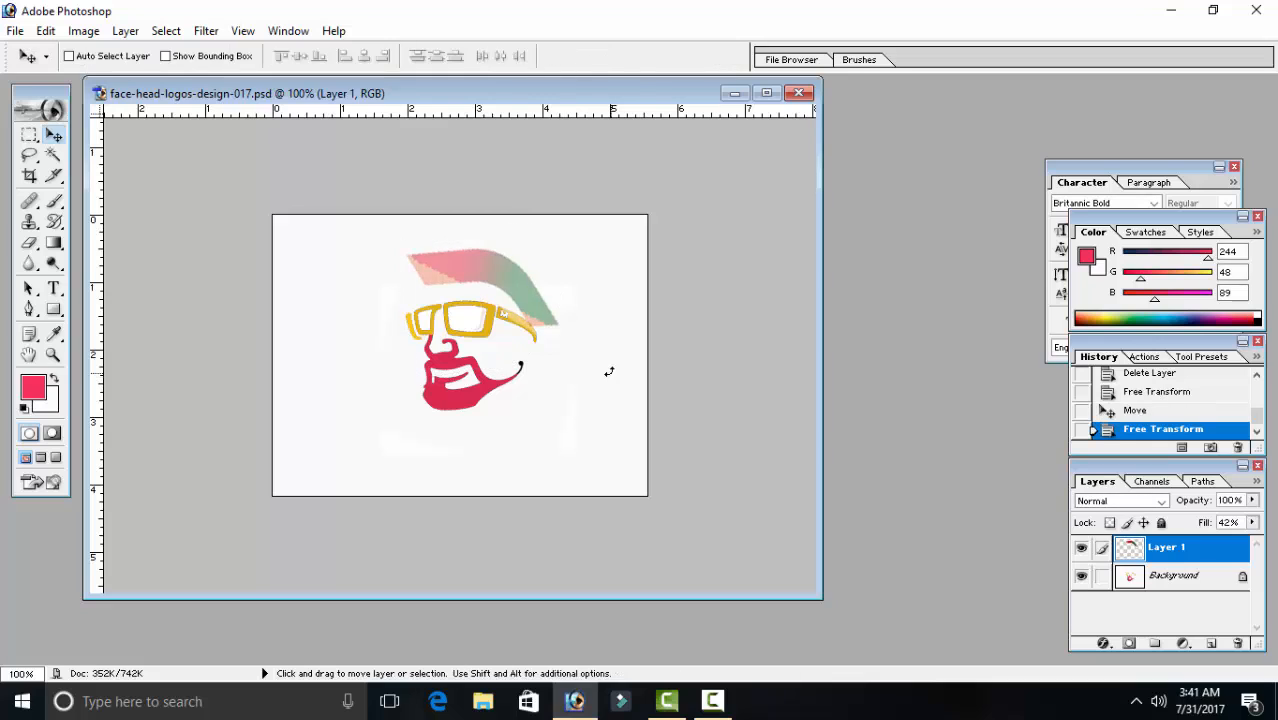
Erase with a 40-pixel brush on the swoosh layer around the arm of the yellow glasses
{"action": "left_click", "coordinate": [29, 243]}
{"action": "left_click_drag", "start_coordinate": [500, 337], "coordinate": [504, 322]}
{"action": "left_click", "coordinate": [503, 320]}
{"action": "left_click", "coordinate": [499, 314]}
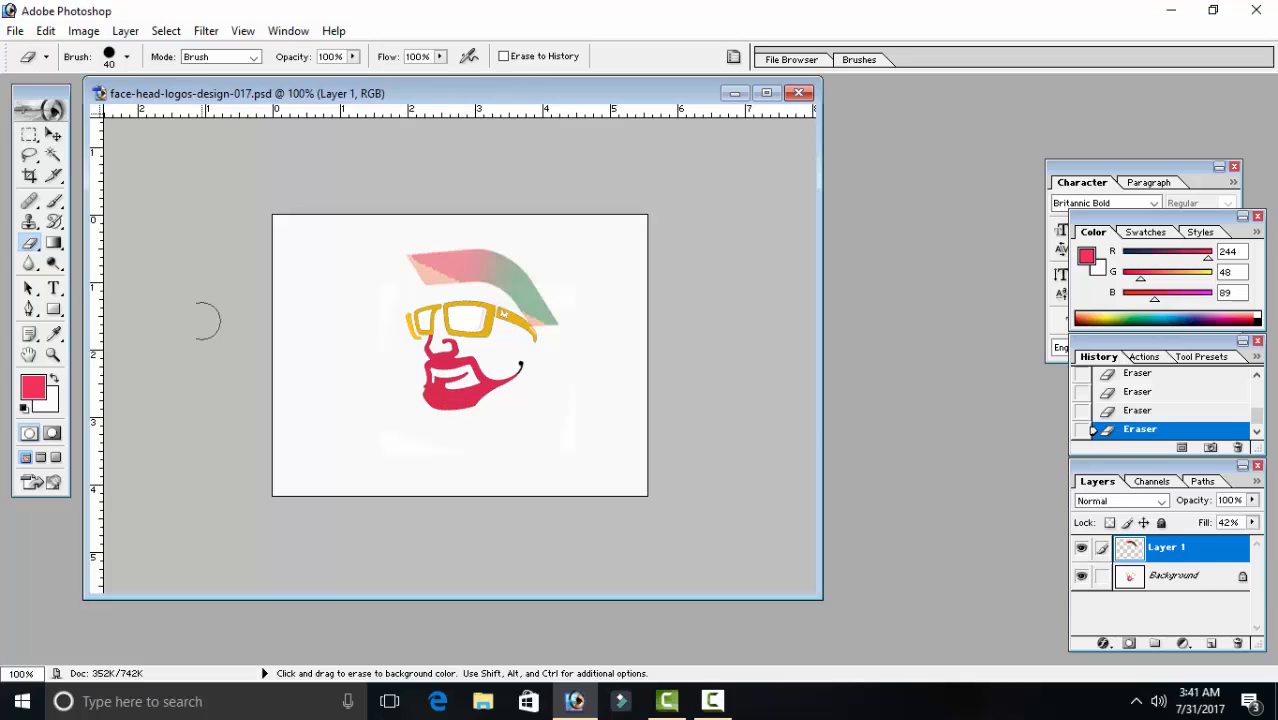
Add the text "i.p" in pink Britannic Bold at 27.58 pt and move it into the larger lens of the glasses
{"action": "left_click", "coordinate": [54, 289]}
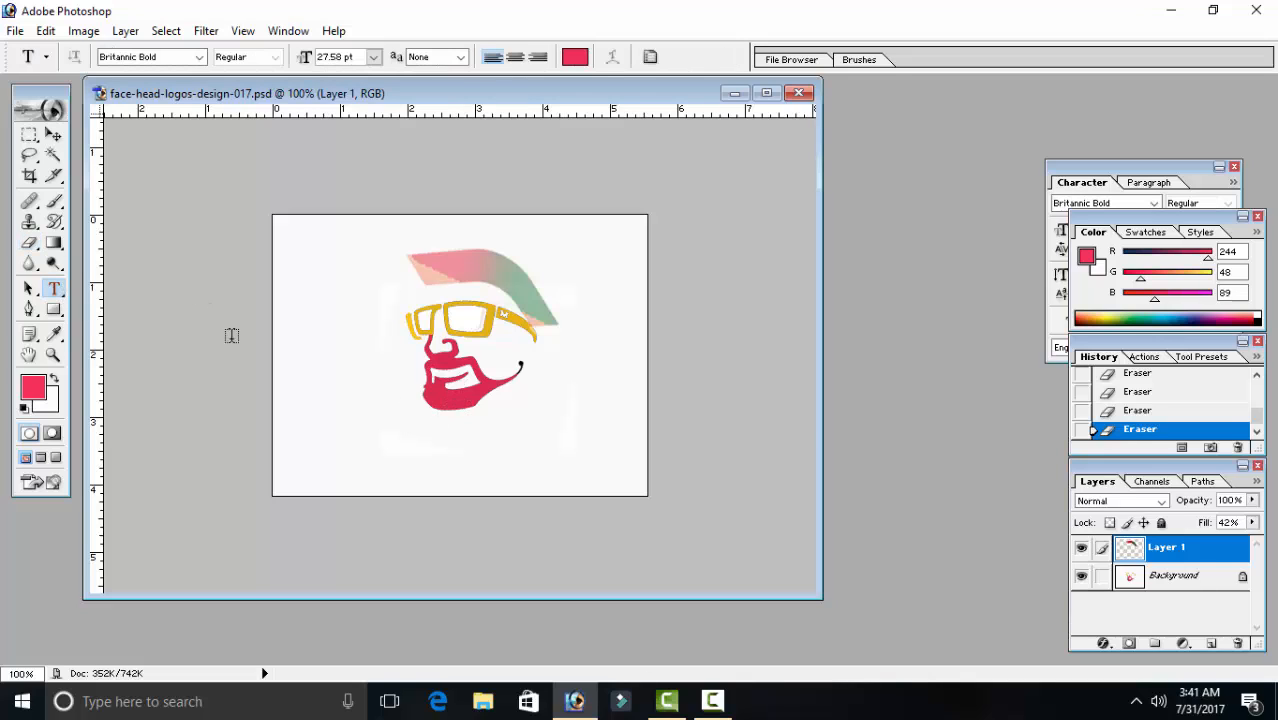
{"action": "left_click_drag", "start_coordinate": [298, 376], "coordinate": [368, 424]}
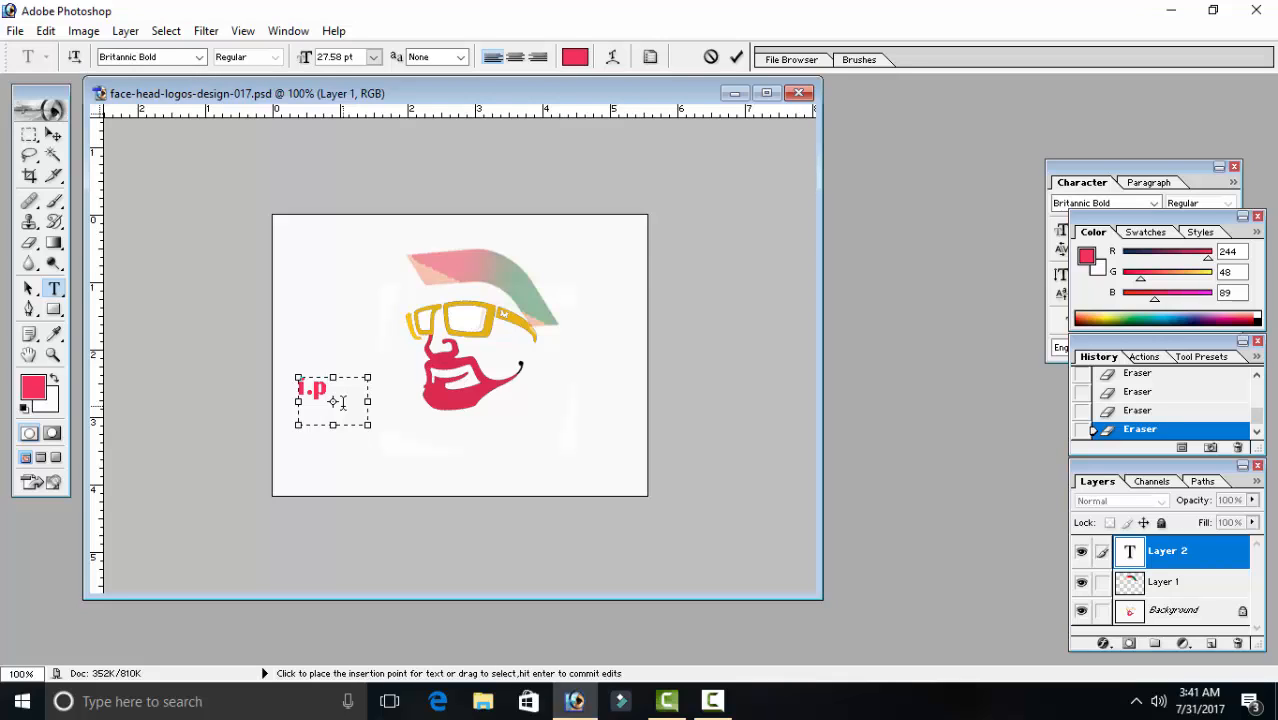
{"action": "key", "text": "ctrl+minus"}
{"action": "left_click", "coordinate": [54, 134]}
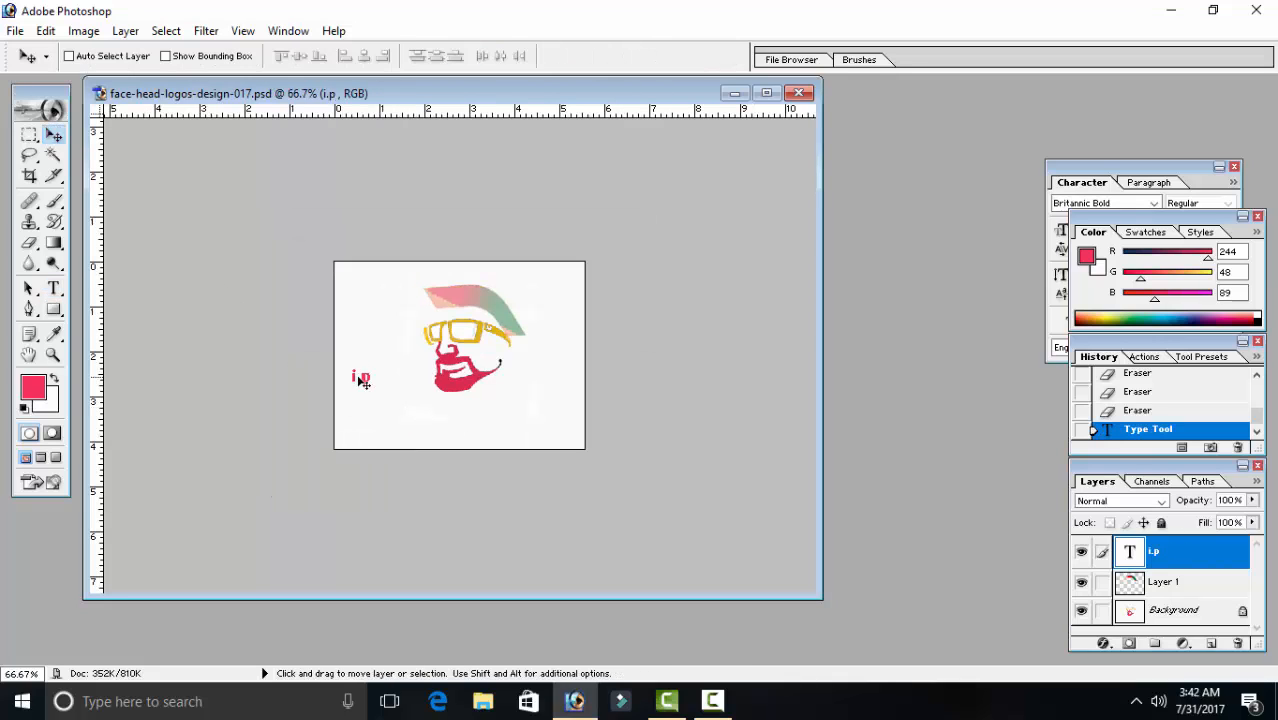
{"action": "left_click_drag", "start_coordinate": [360, 380], "coordinate": [460, 339]}
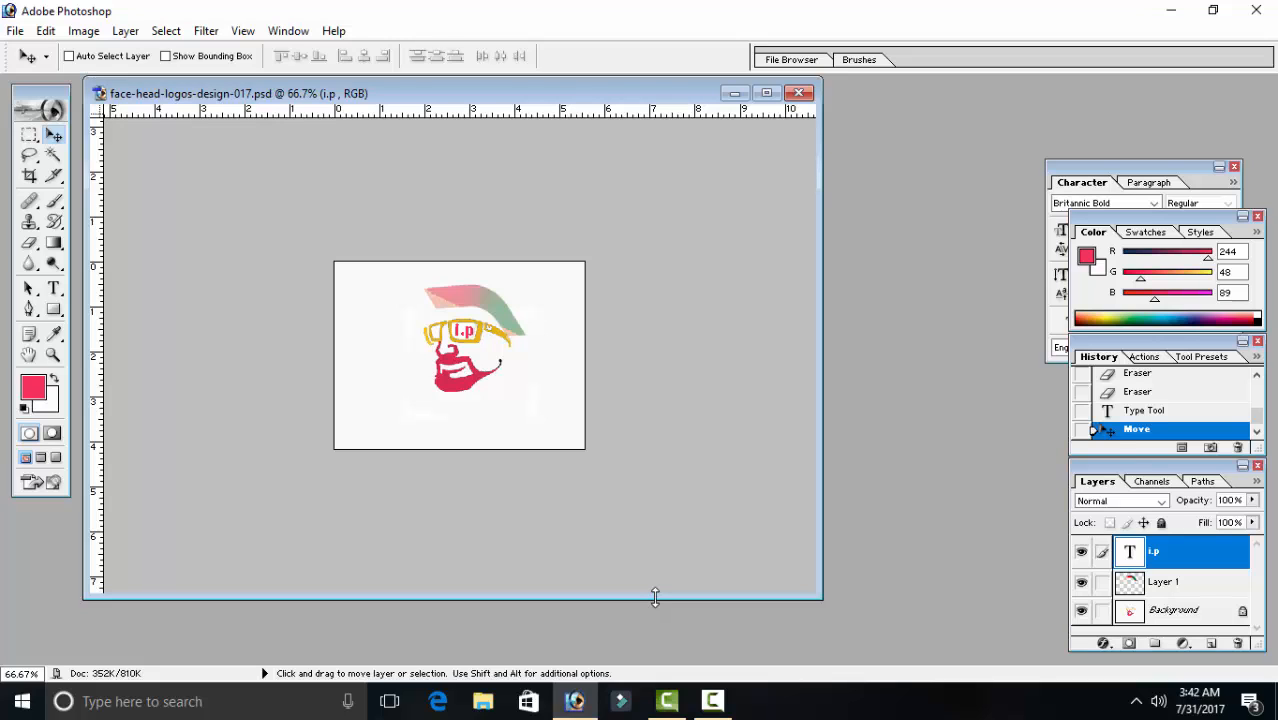
{"action": "left_click", "coordinate": [712, 701]}
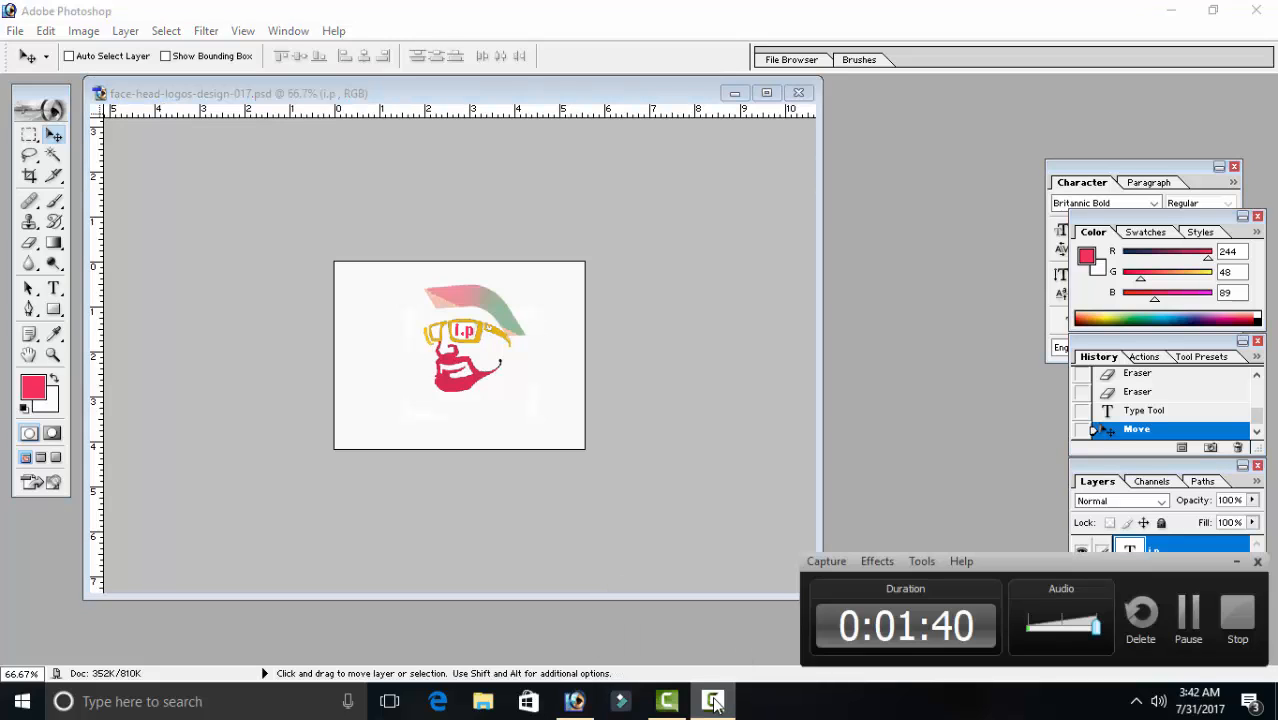